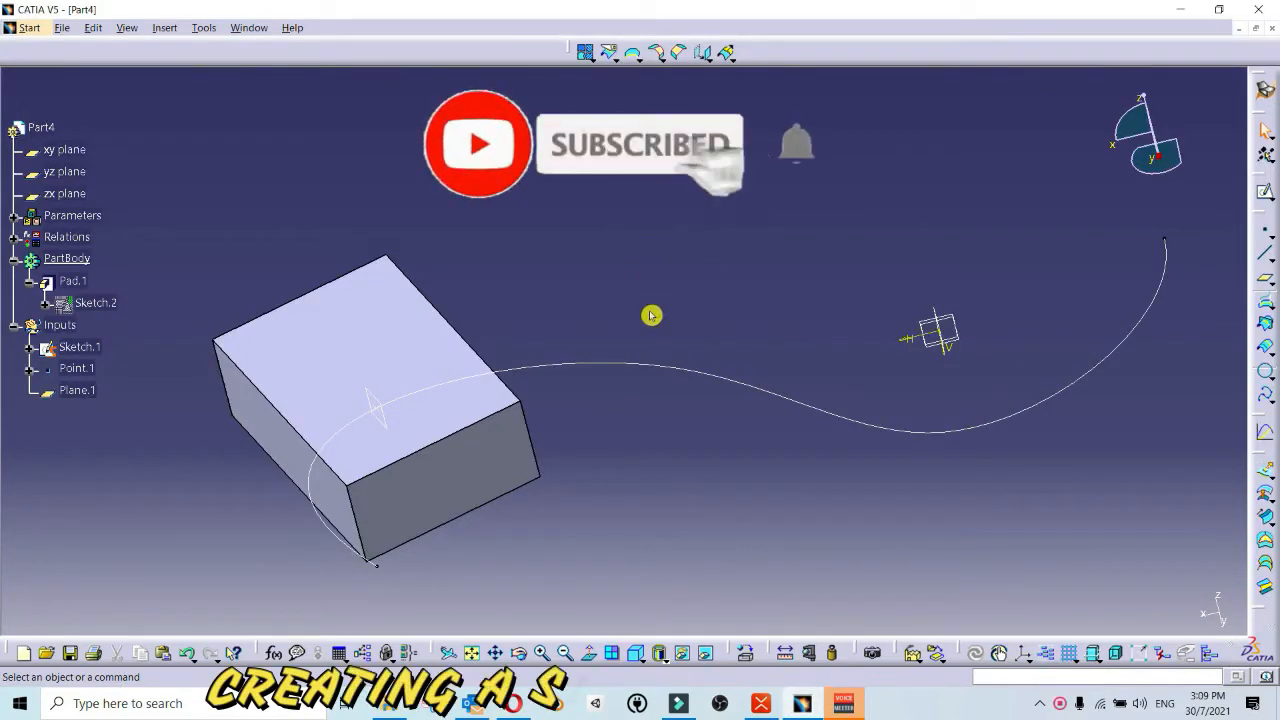
middle_click_drag(693, 297, 604, 343)
middle_click_drag(430, 396, 459, 370)
mouse_move(567, 375)
middle_mouse_down()
mouse_move(692, 389)
mouse_move(574, 383)
middle_mouse_up()
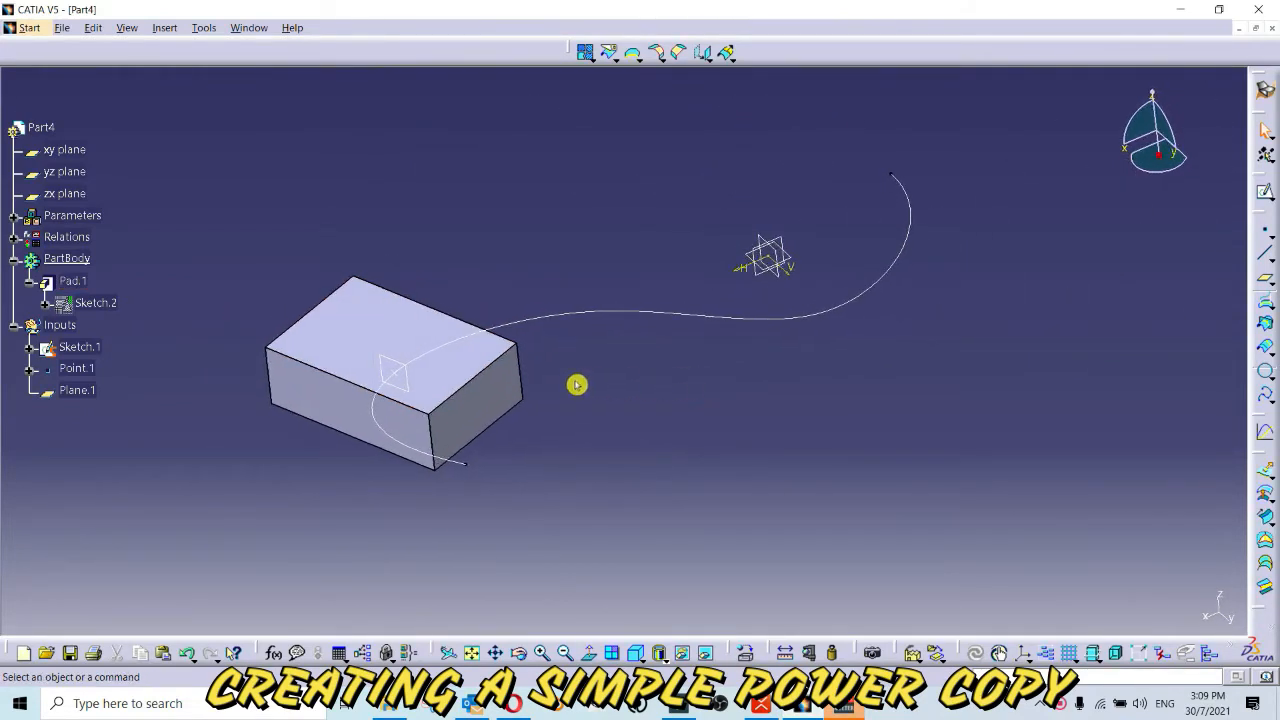
middle_click_drag(397, 323, 686, 354)
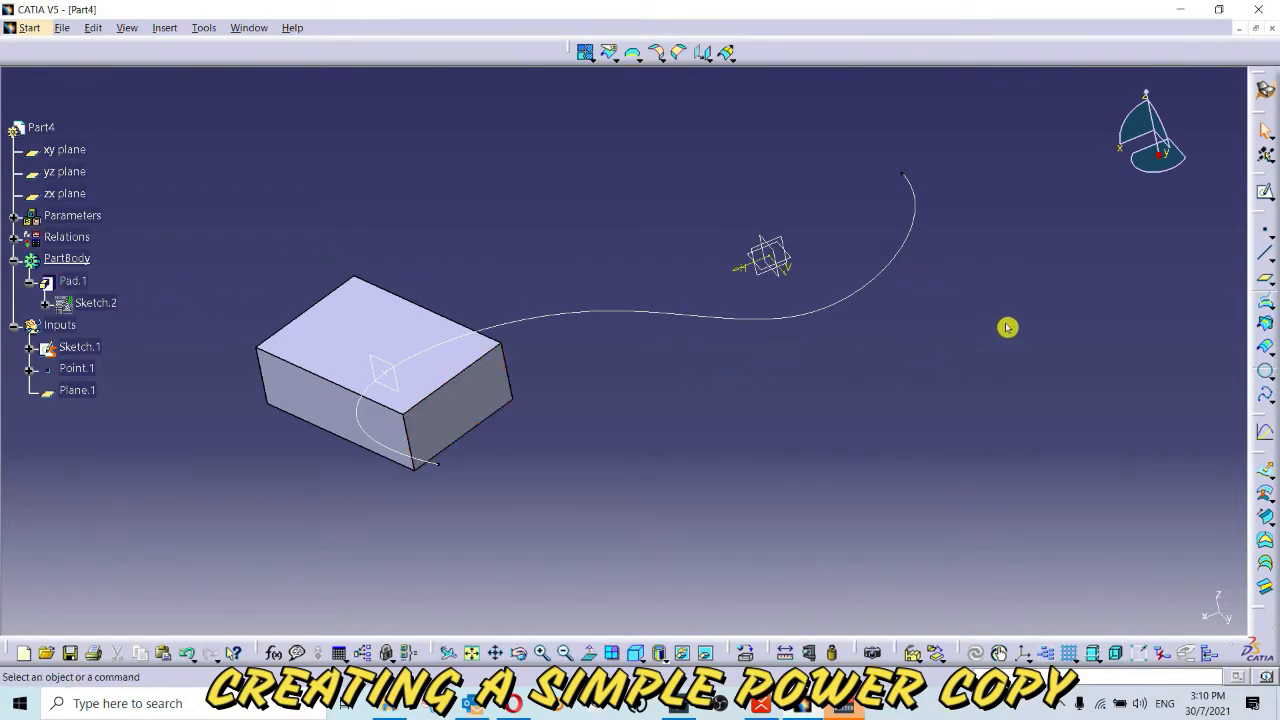
Step: Define the Inputs geometrical set as the work object
left_click(1264, 232)
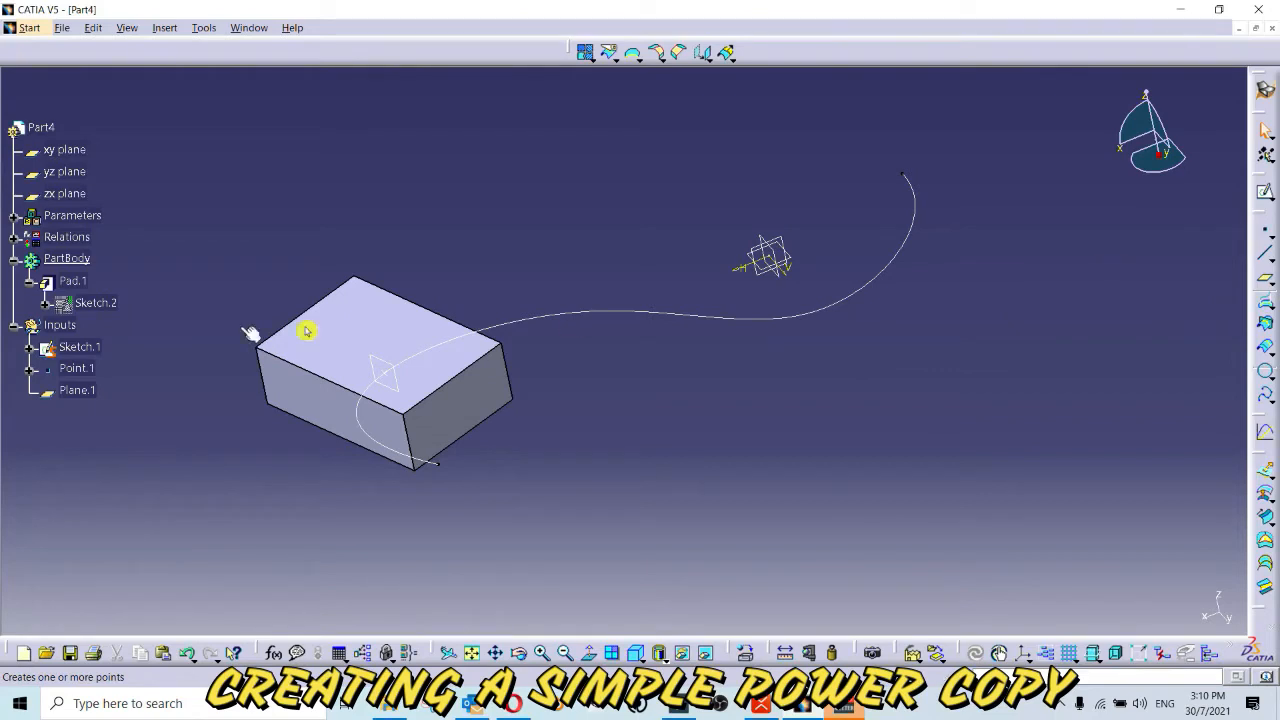
right_click(50, 325)
left_click(145, 441)
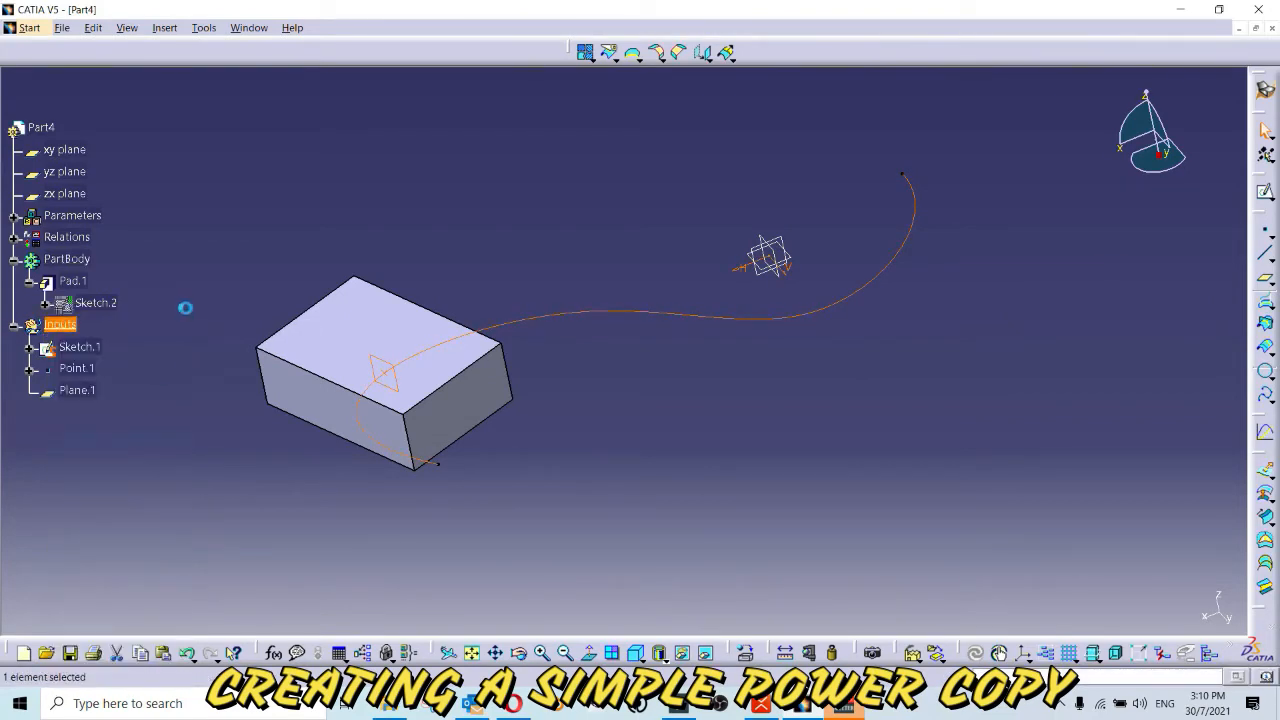
left_click(188, 306)
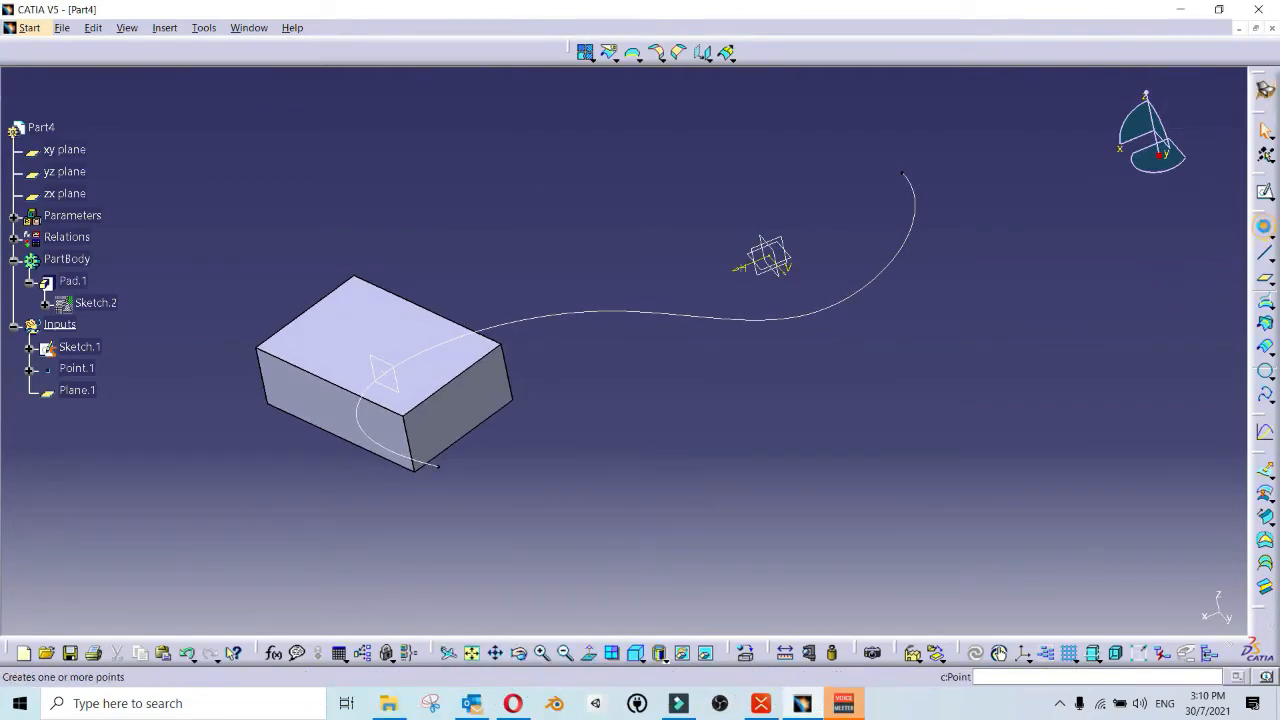
Step: Create a point on the Sketch.1 curve at a geodesic length of about 467 mm from its extremity
left_click(1265, 228)
mouse_move(742, 361)
middle_mouse_down()
mouse_move(731, 358)
mouse_move(756, 330)
middle_mouse_up()
left_click(752, 330)
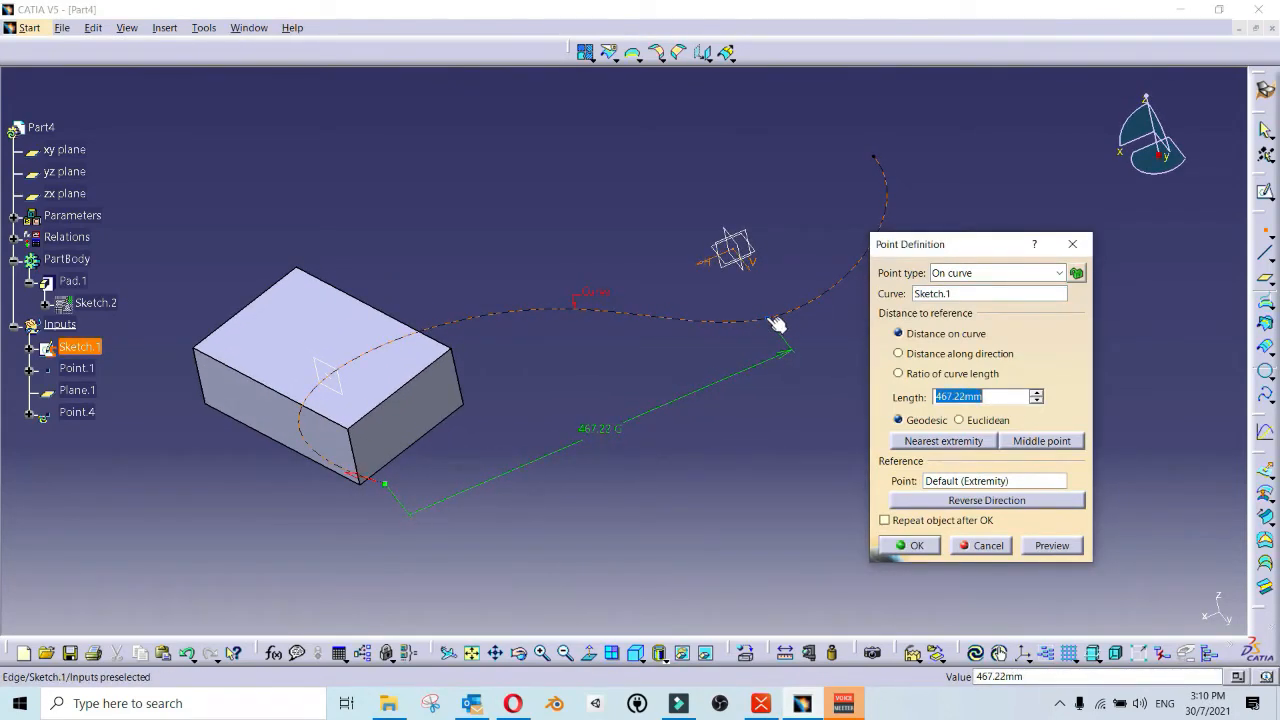
left_click(909, 545)
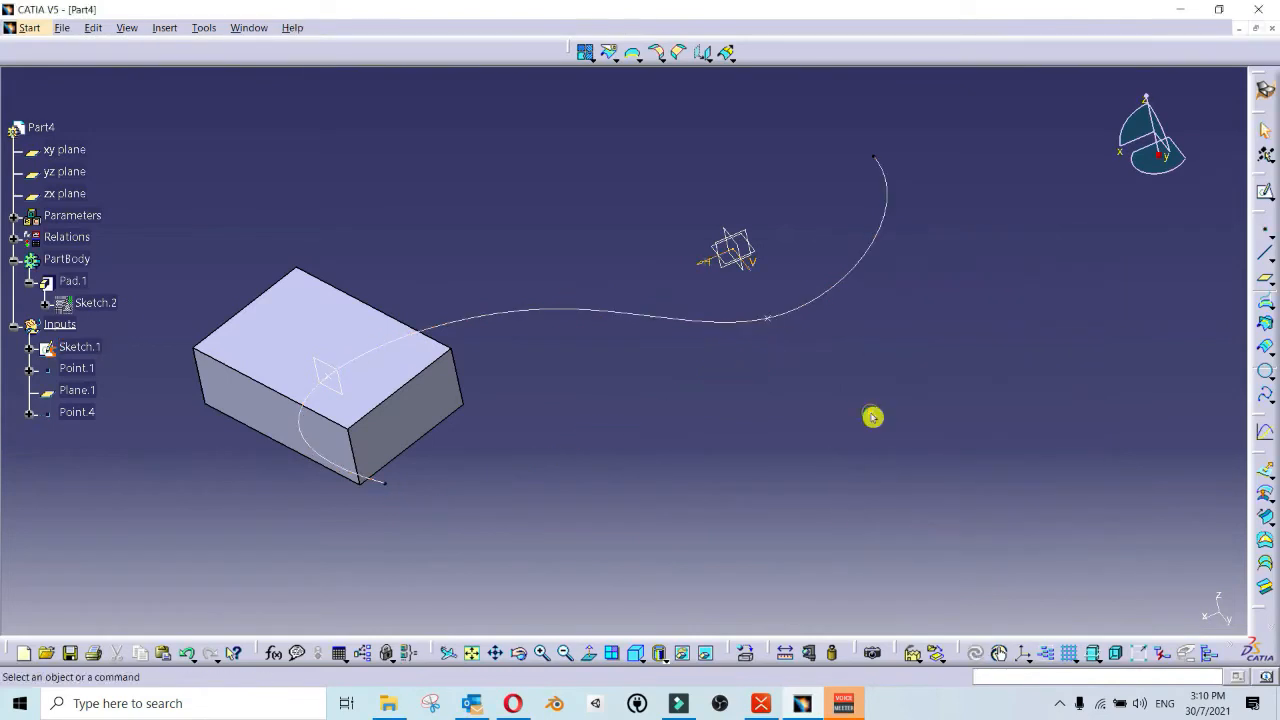
Step: Define PartBody as the work object and switch to the Part Design workbench
middle_click_drag(873, 417, 628, 256)
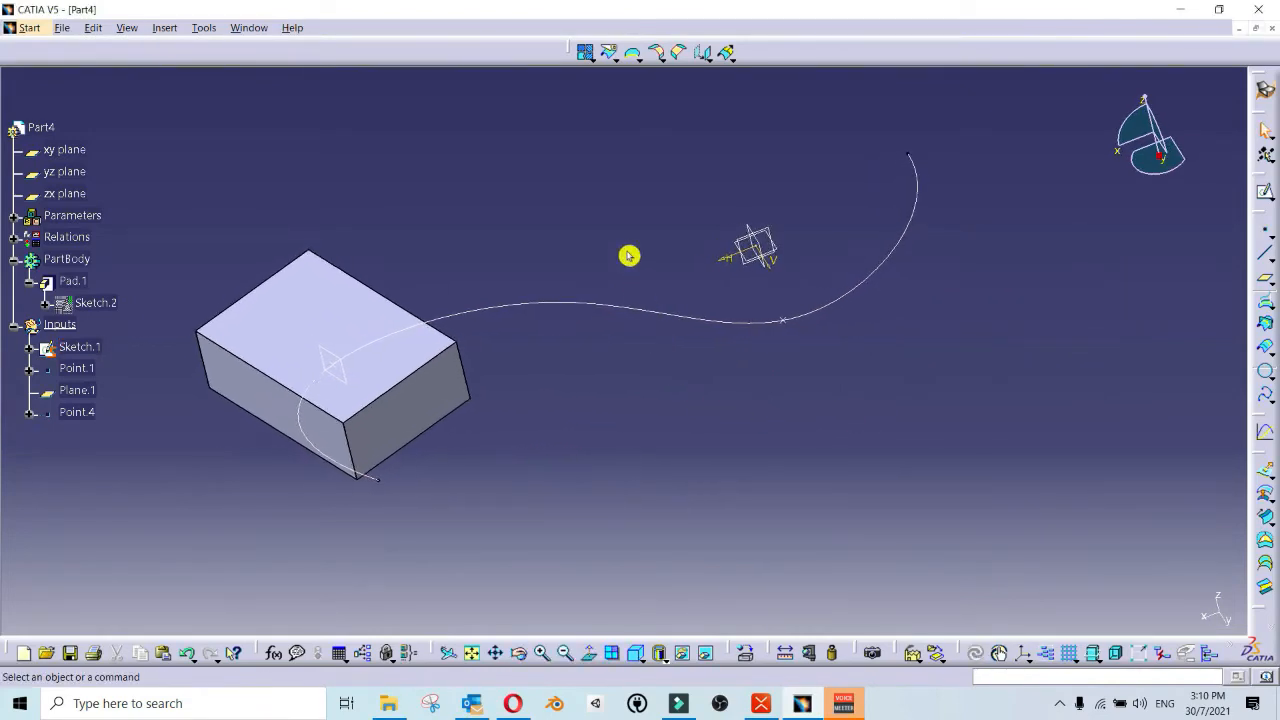
right_click(70, 260)
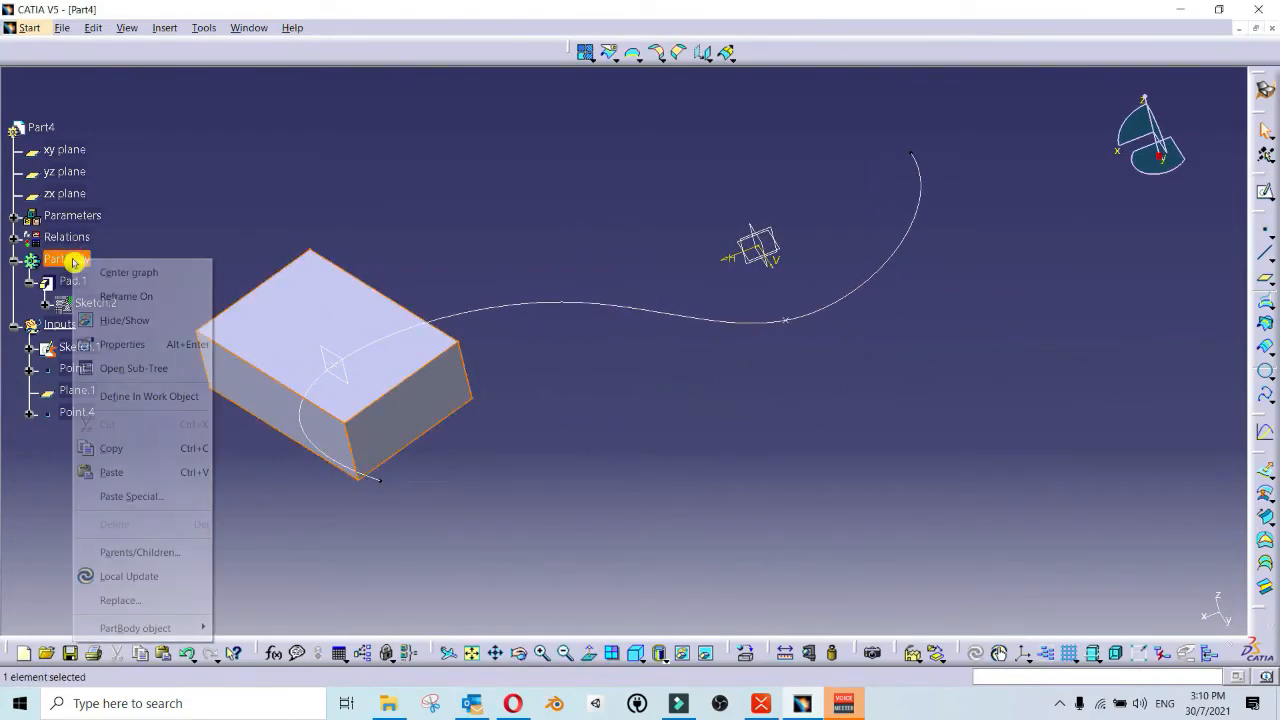
left_click(130, 396)
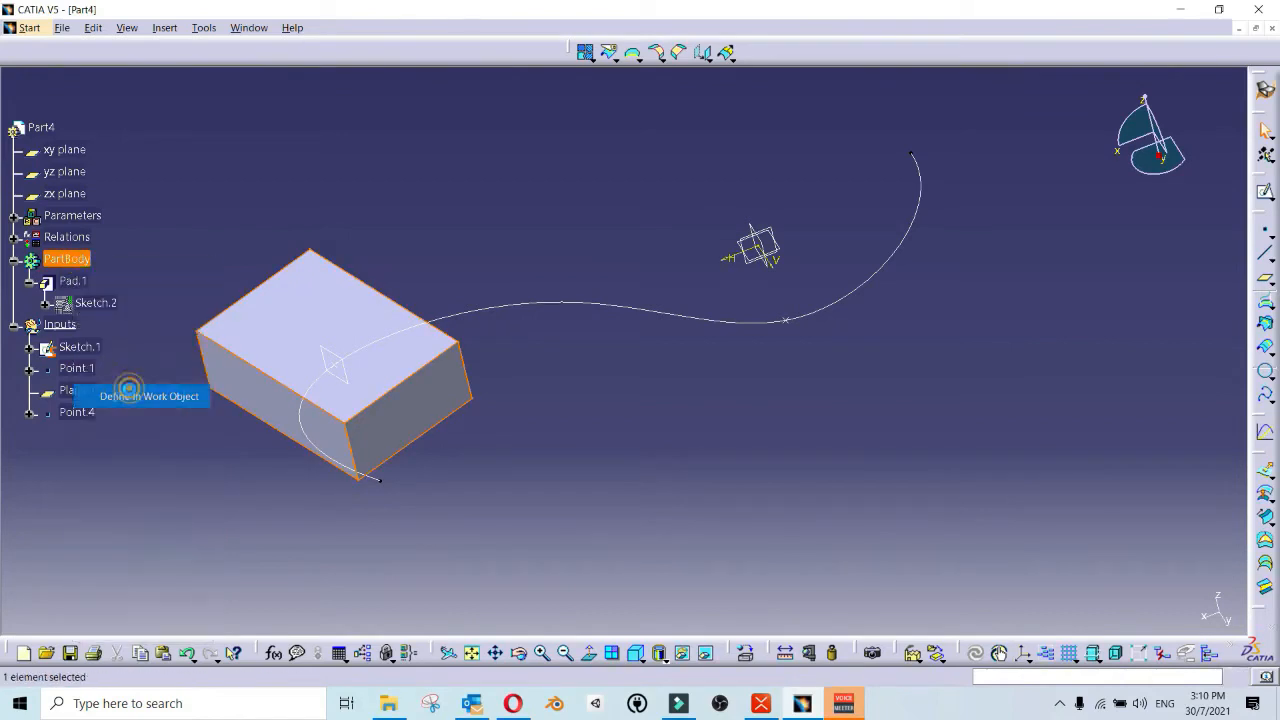
left_click(200, 221)
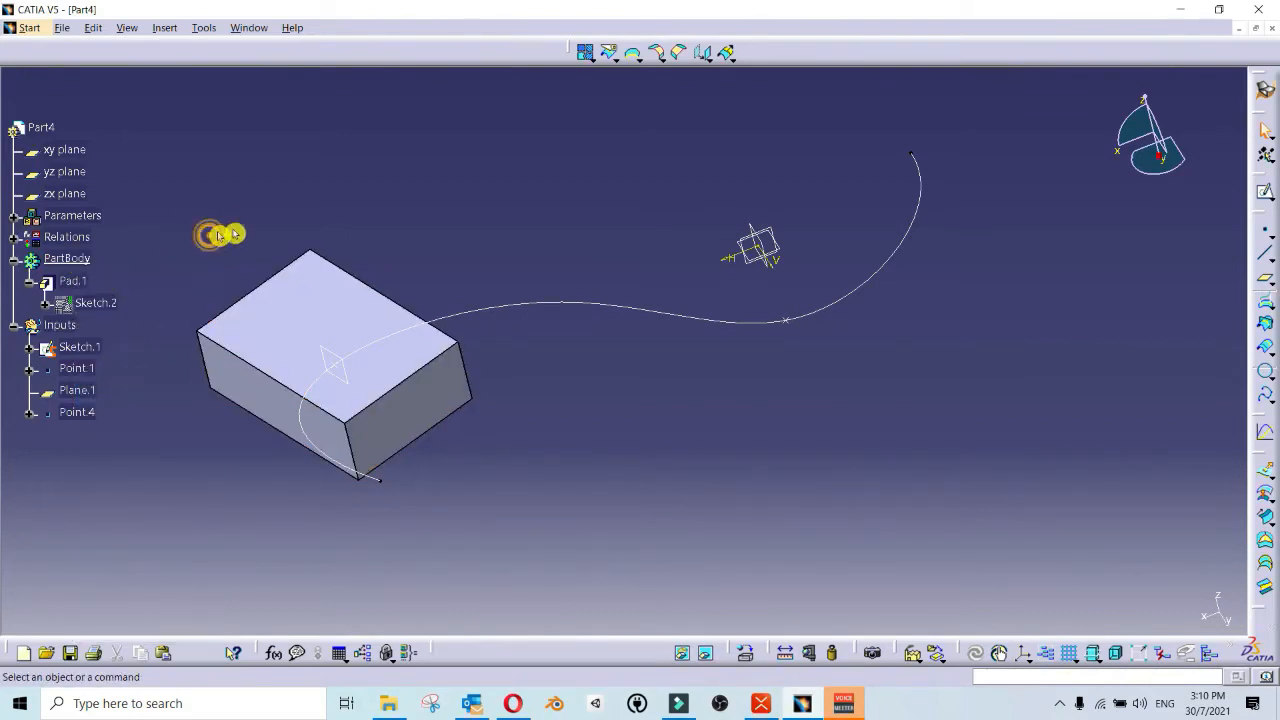
left_click(1265, 89)
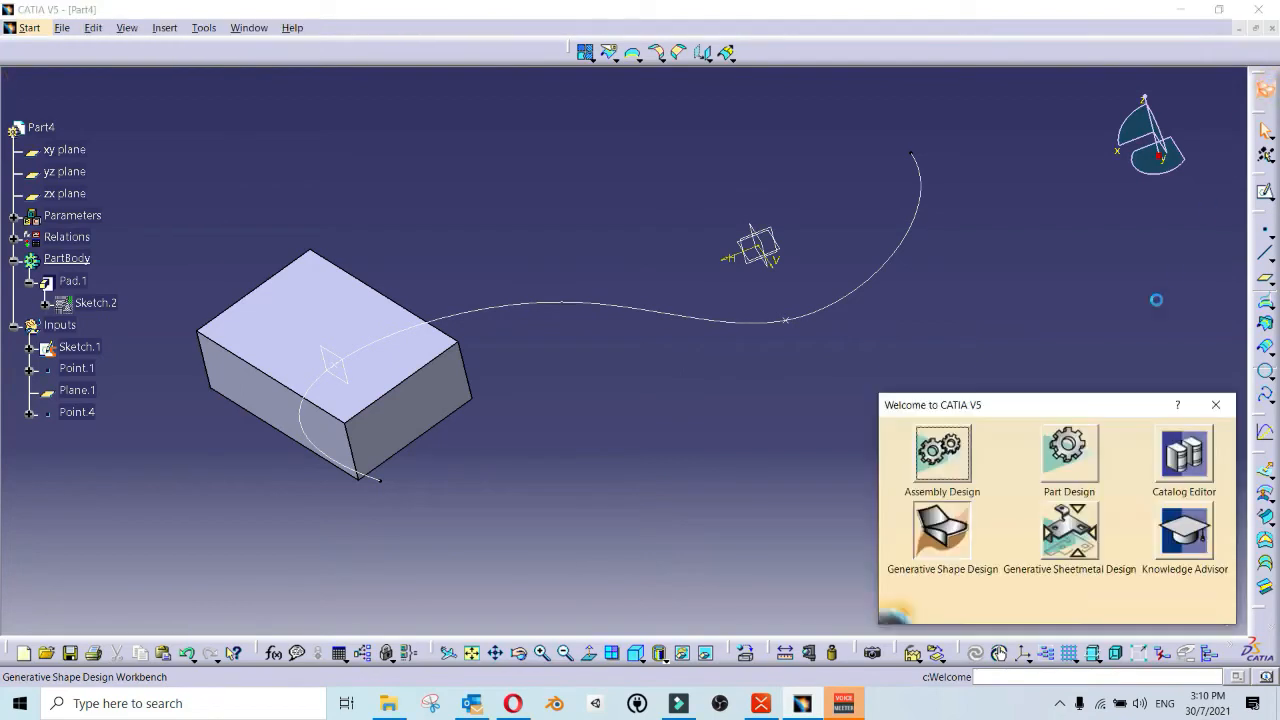
left_click(1060, 450)
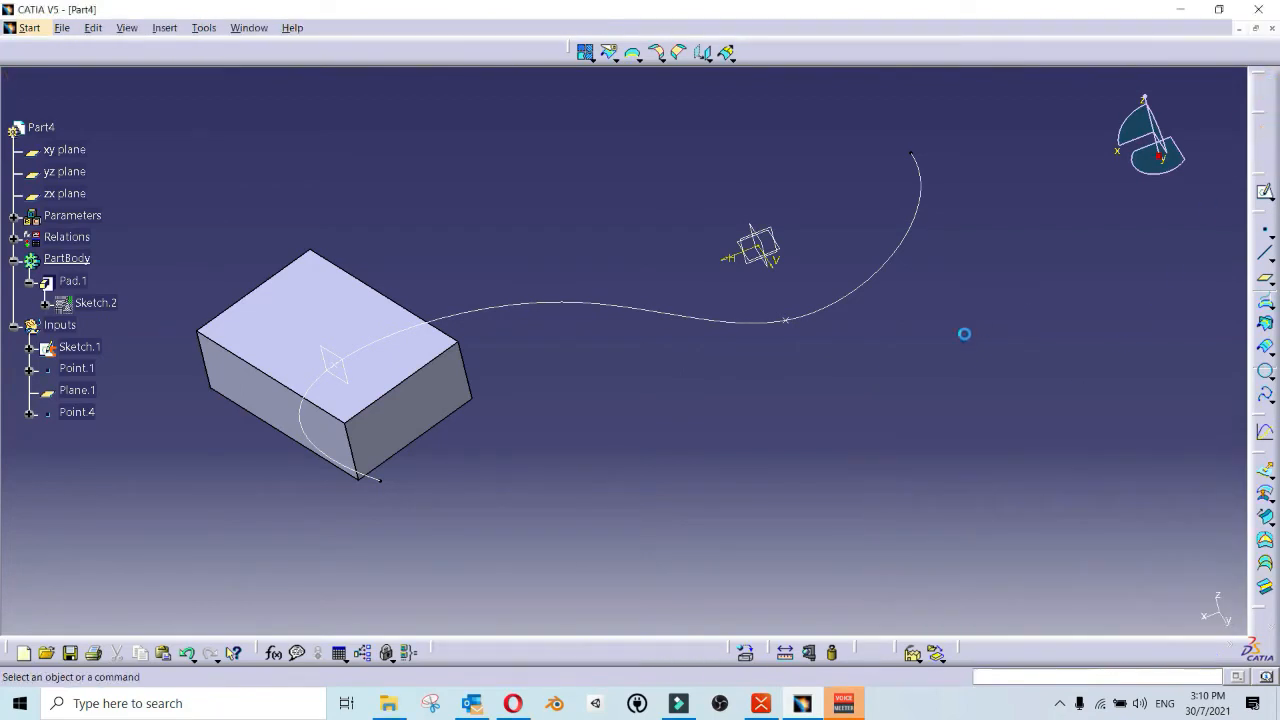
left_click(940, 349)
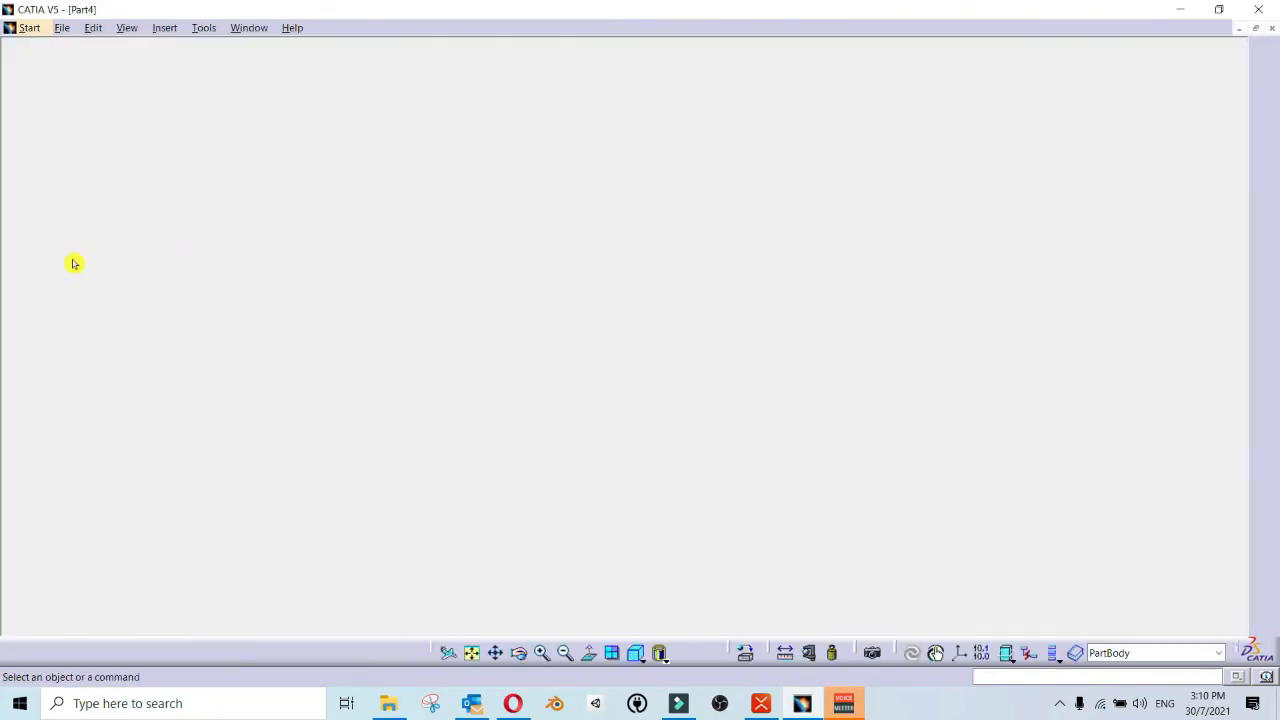
left_click(169, 226)
Step: Try to copy Pad.1 and paste it onto Point.4 on the curve
left_click(72, 251)
right_click(72, 252)
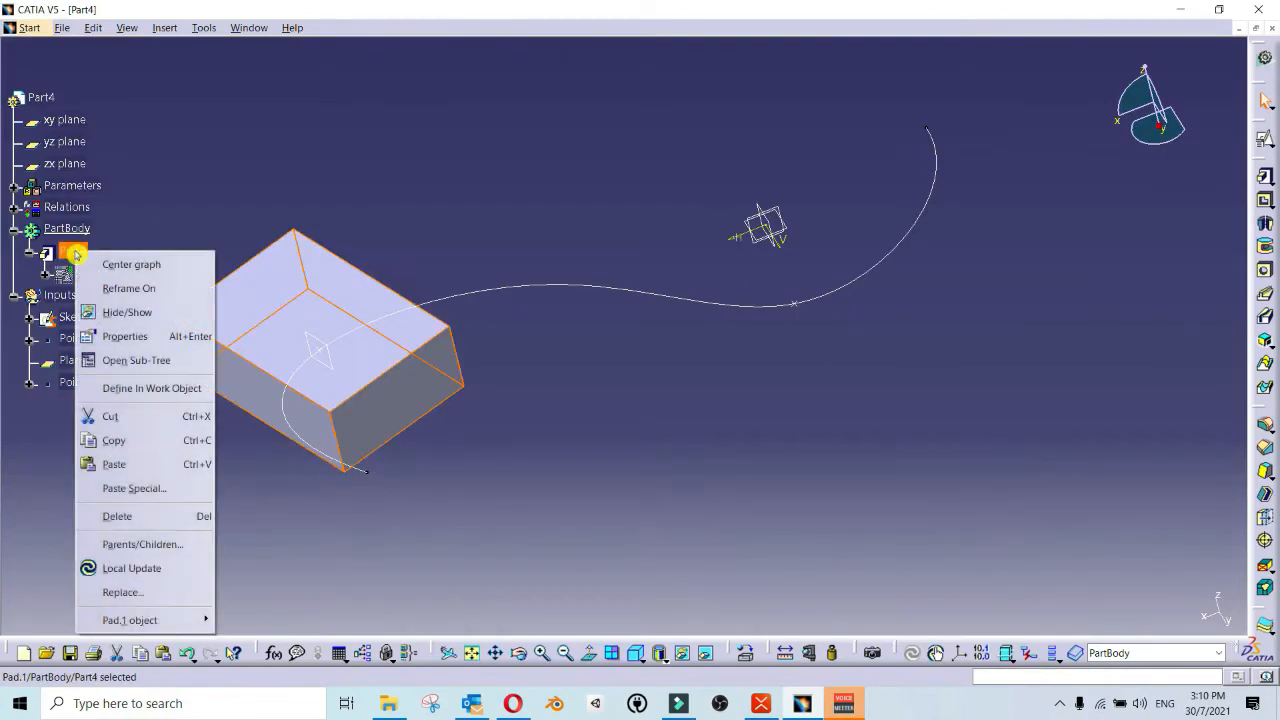
left_click(162, 438)
left_click(727, 437)
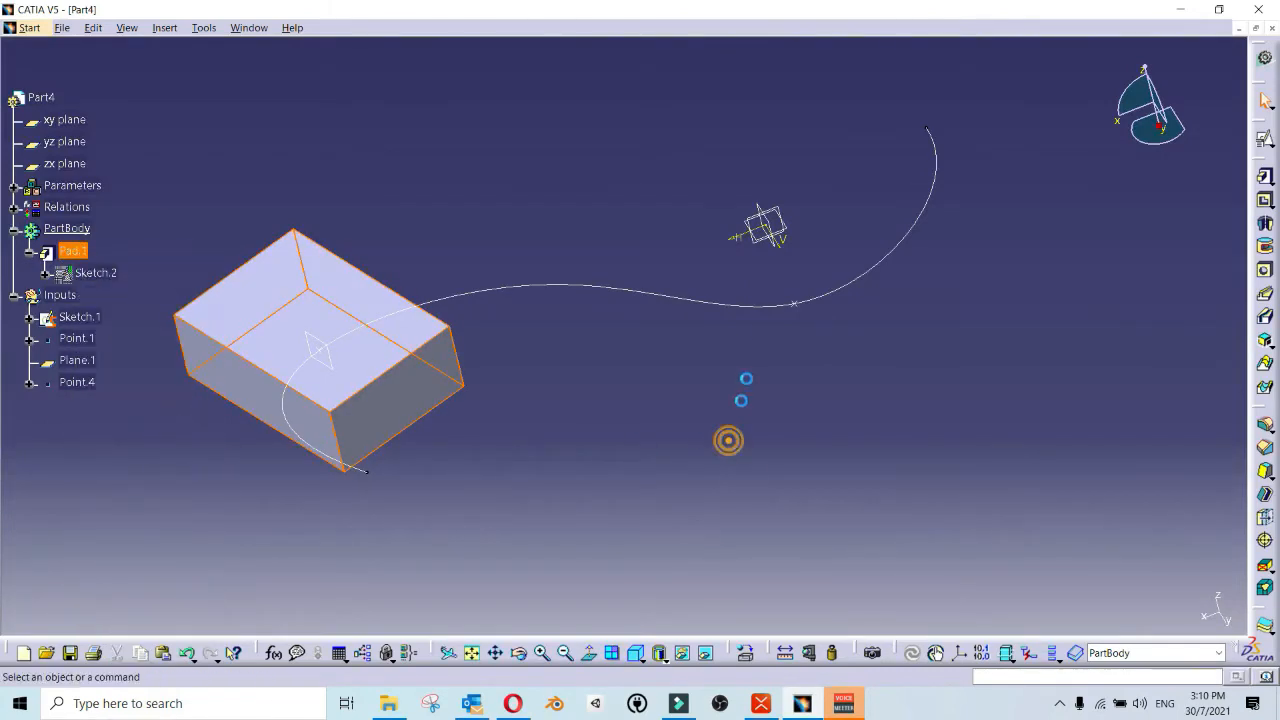
left_click(806, 311)
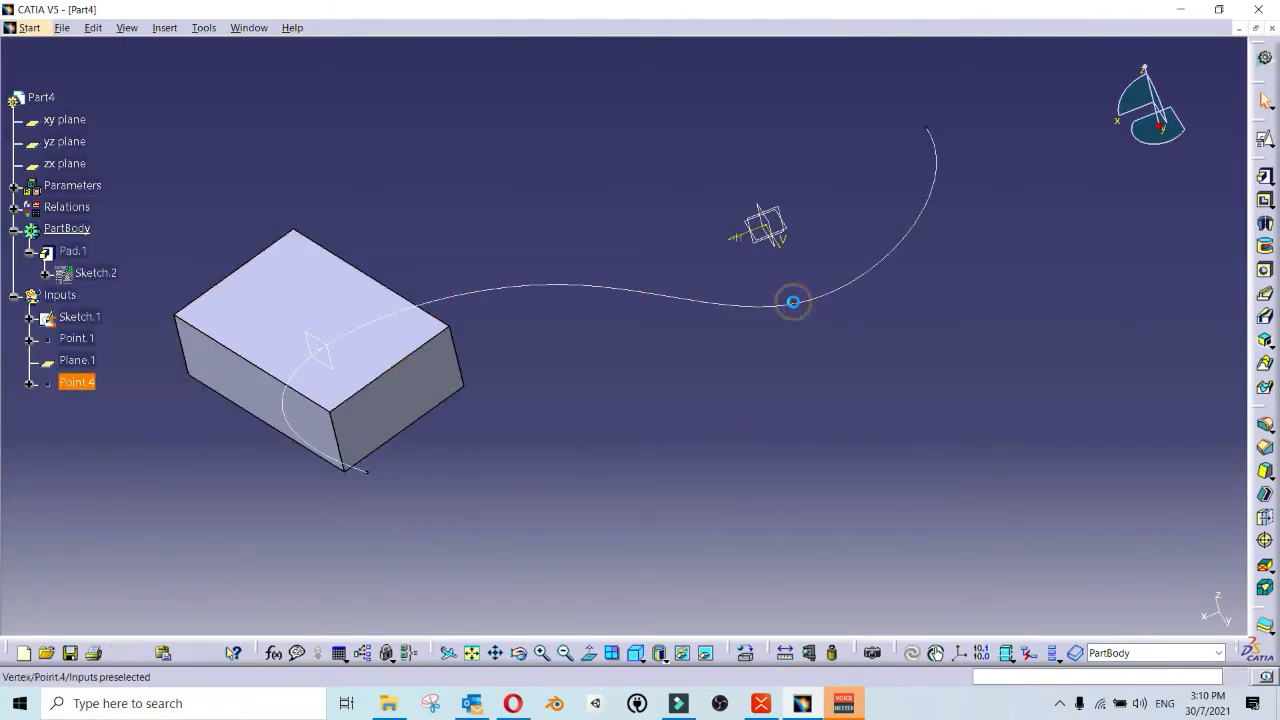
right_click(806, 311)
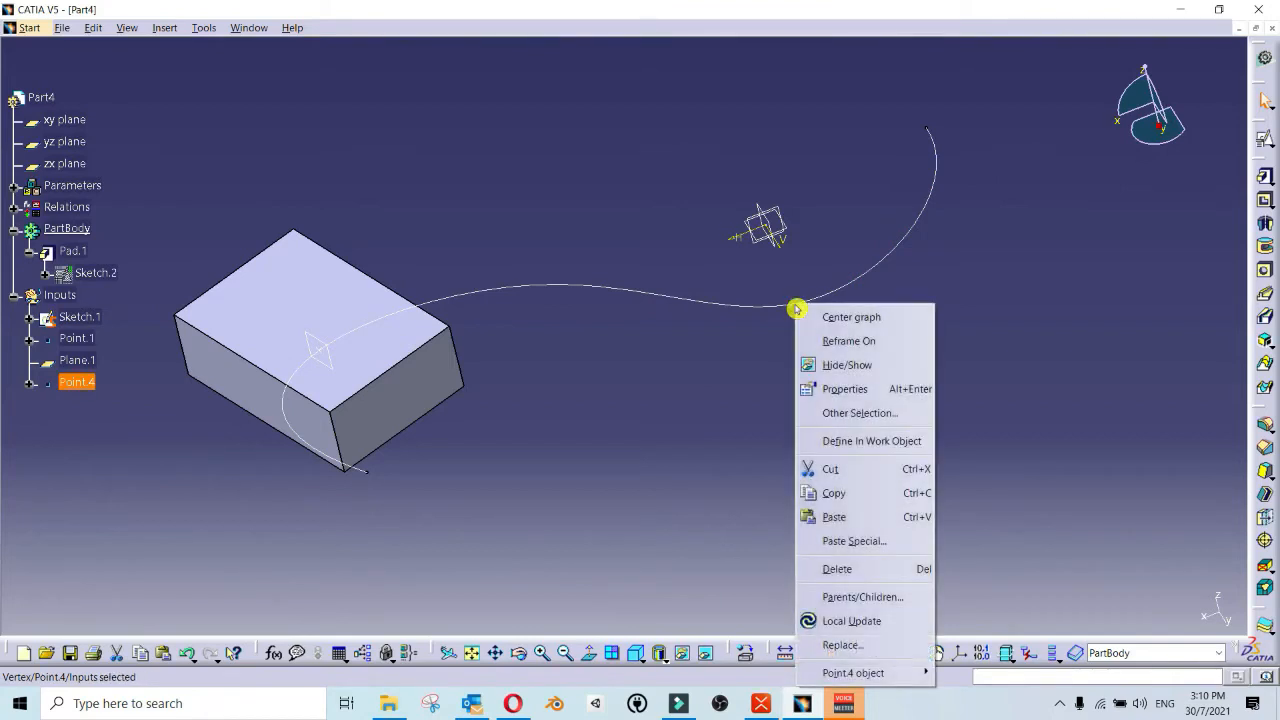
left_click(830, 514)
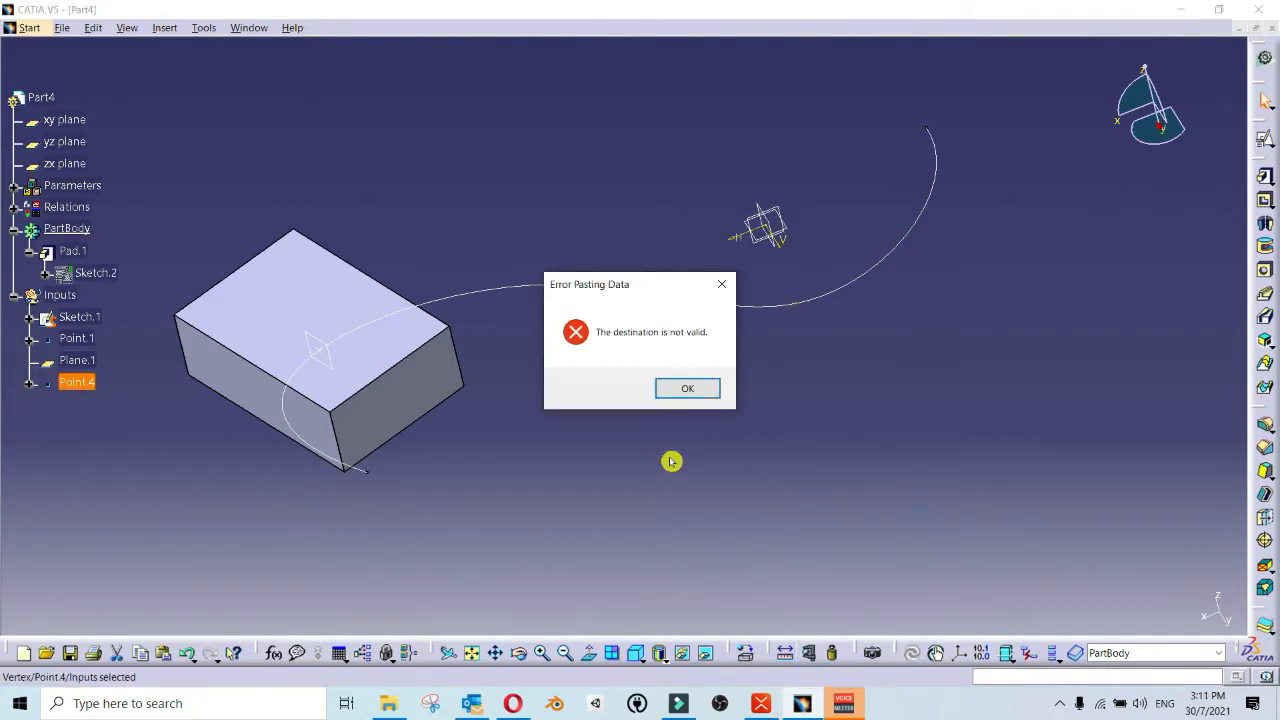
left_click(700, 392)
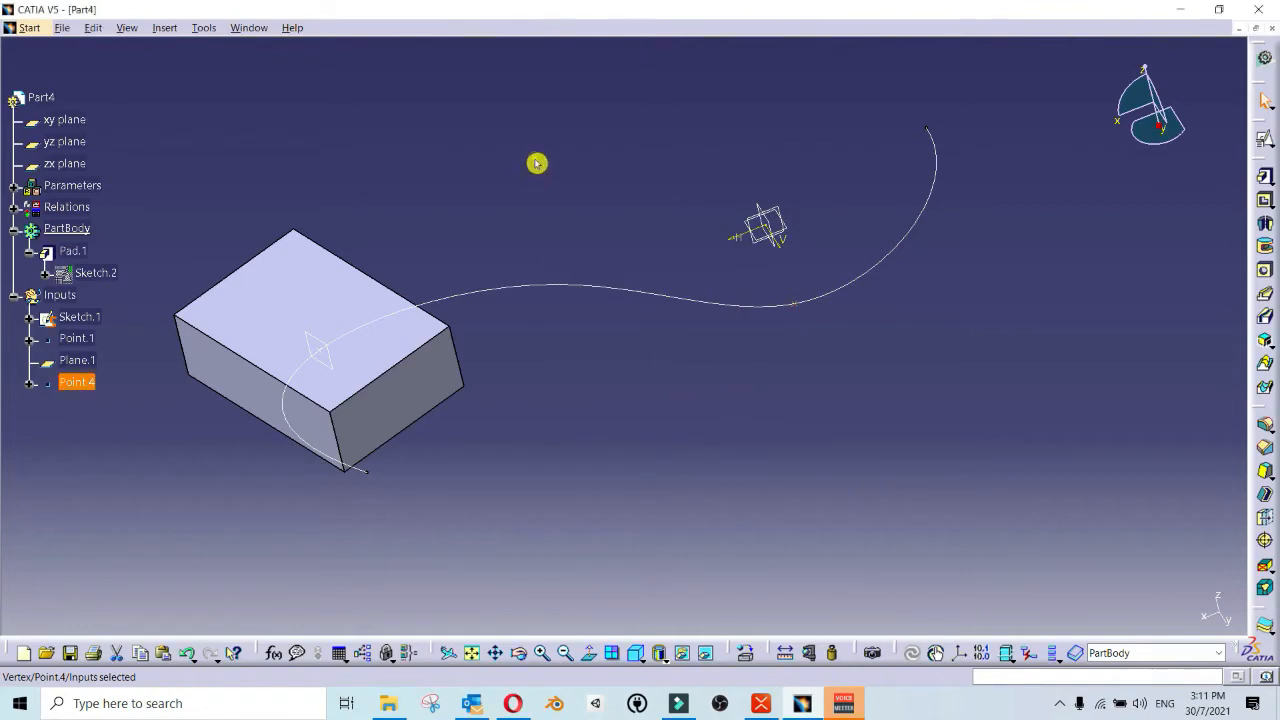
left_click(546, 189)
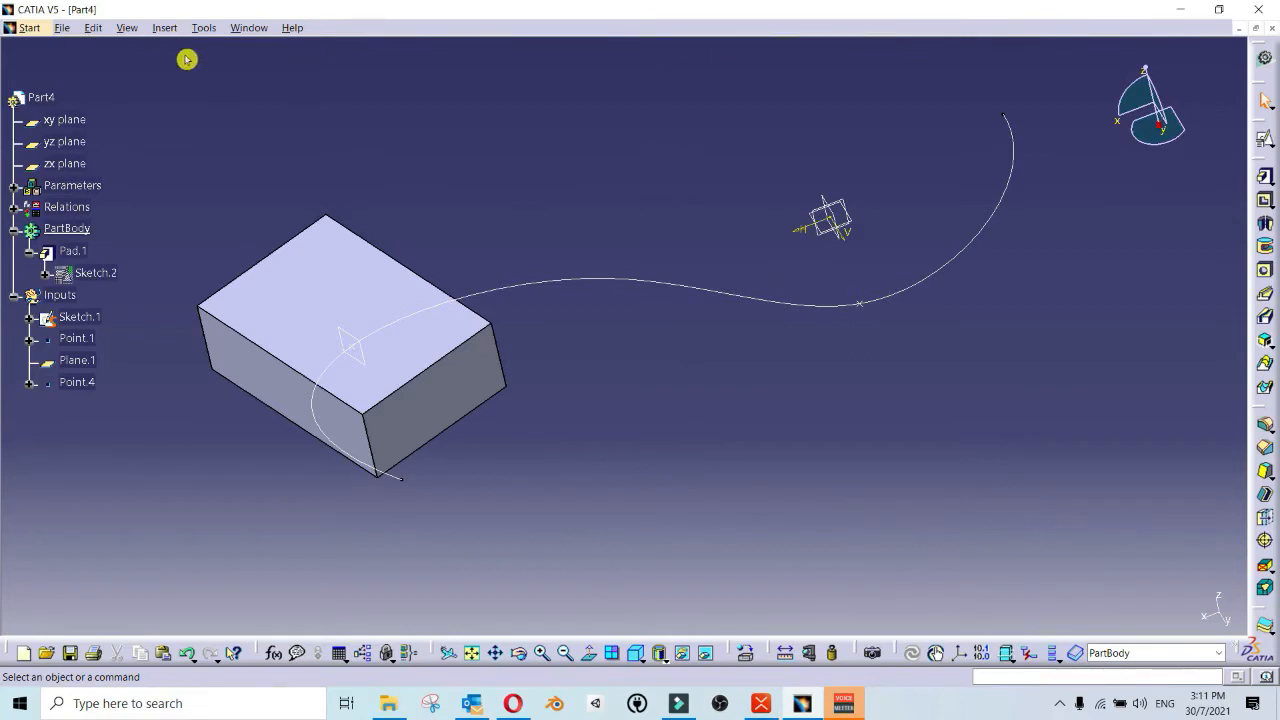
Step: Start a new Power Copy definition and name it Cuboid_Copy
left_click(166, 28)
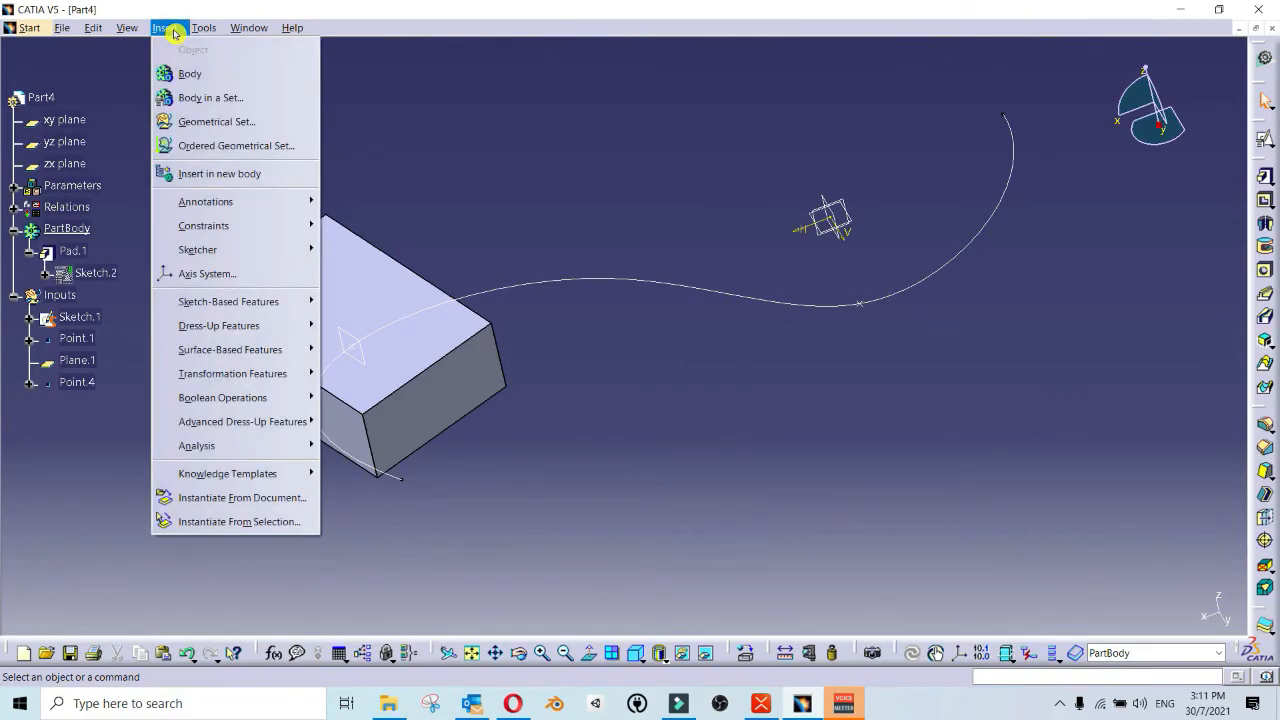
mouse_move(182, 476)
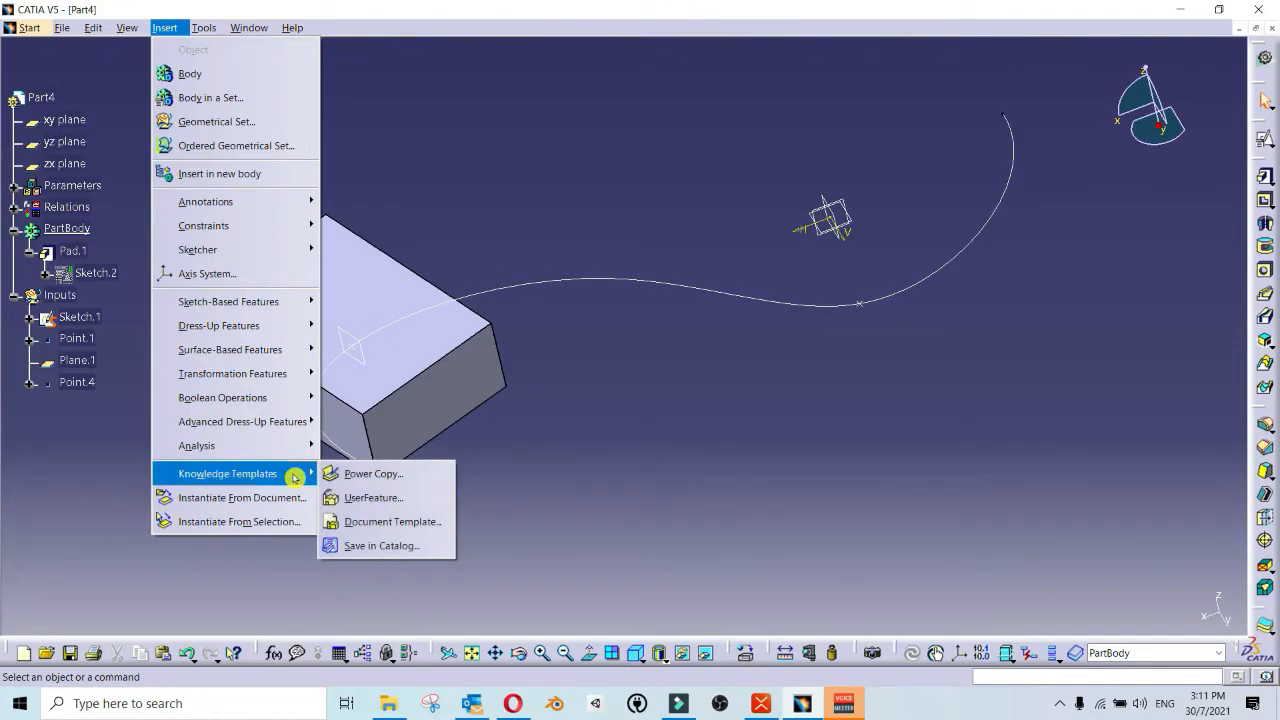
left_click(412, 478)
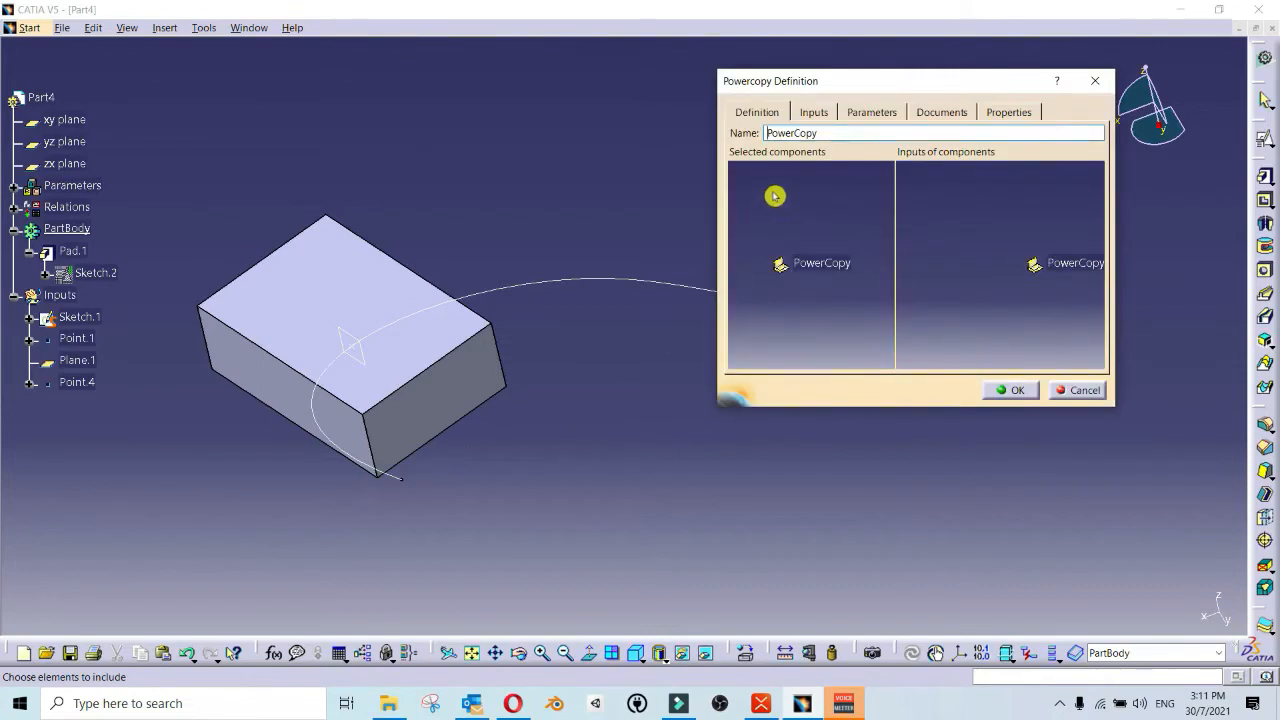
double_click(835, 133)
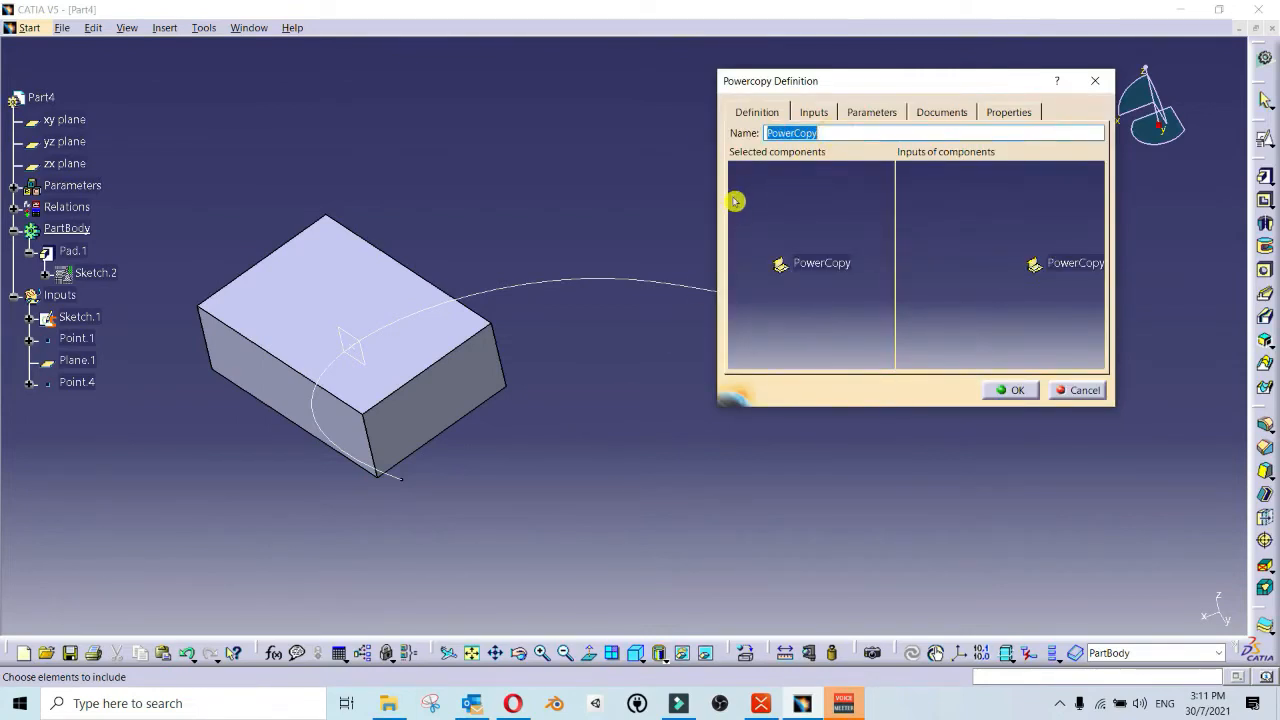
type("Cuboid_")
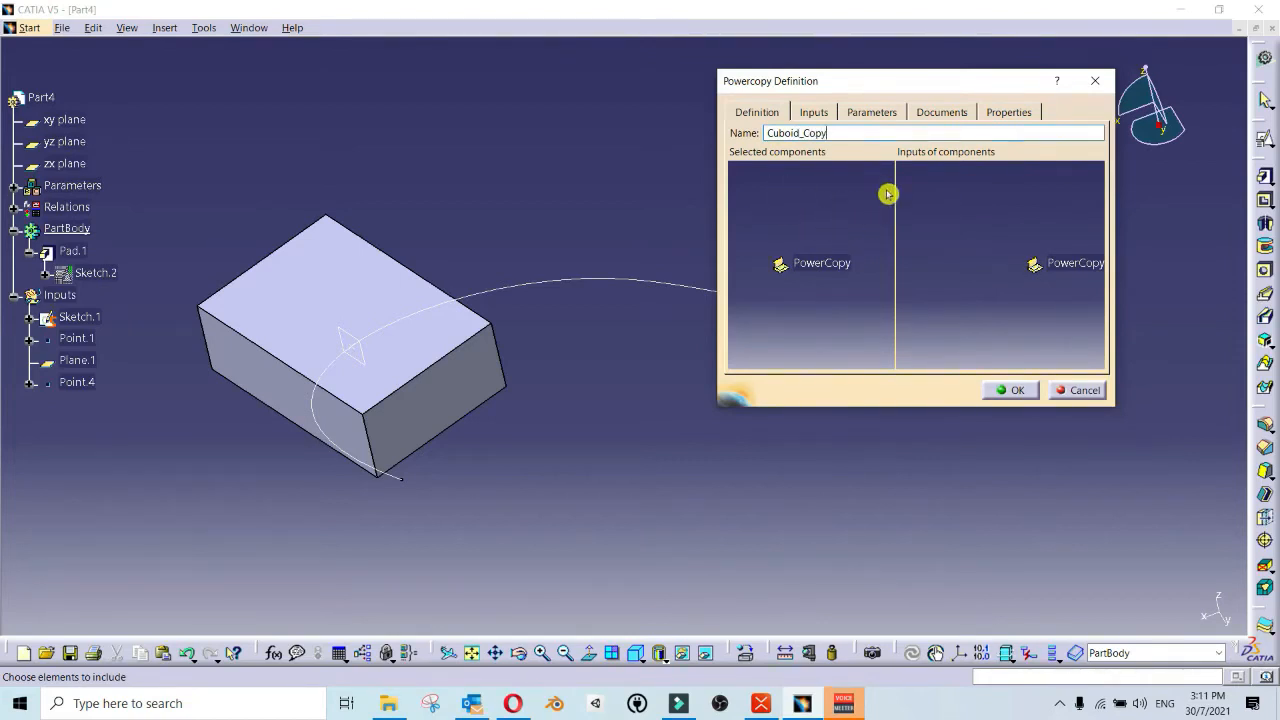
left_click(839, 206)
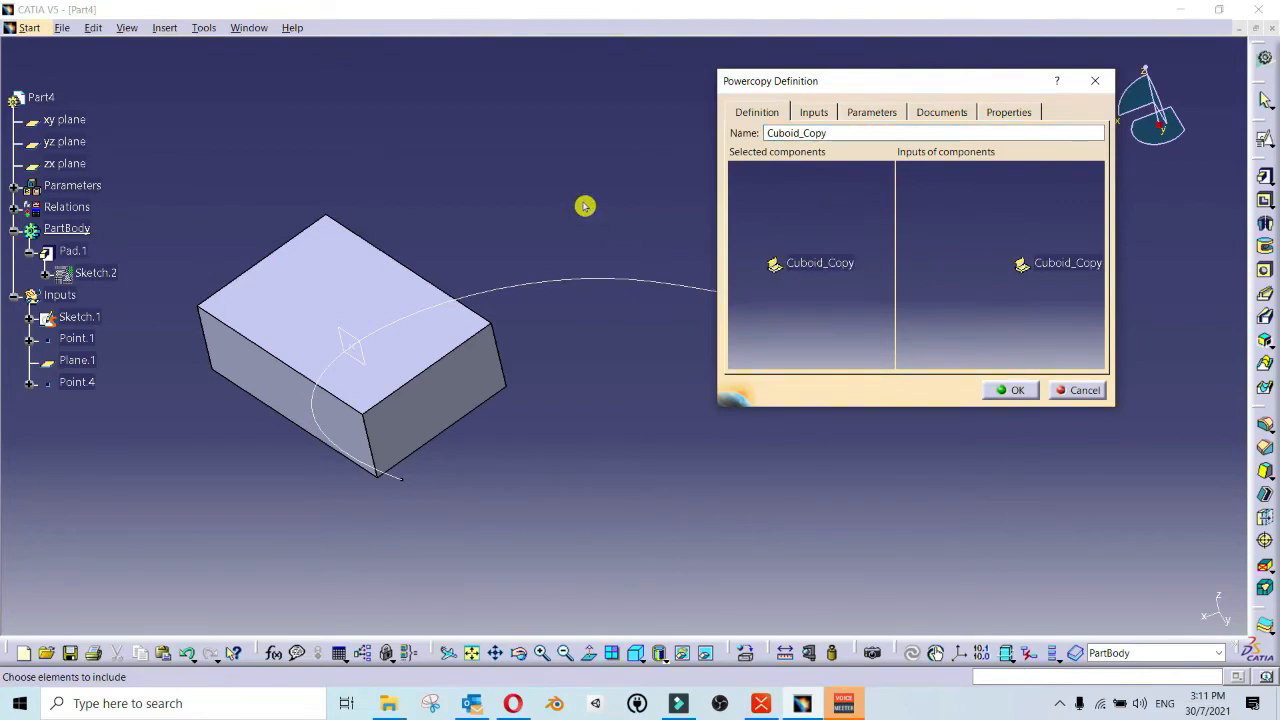
Step: Add Pad.1, Sketch.2 and Plane.1 as components of the power copy, leaving Point.1 and Sketch.1 as its inputs
left_click(75, 253)
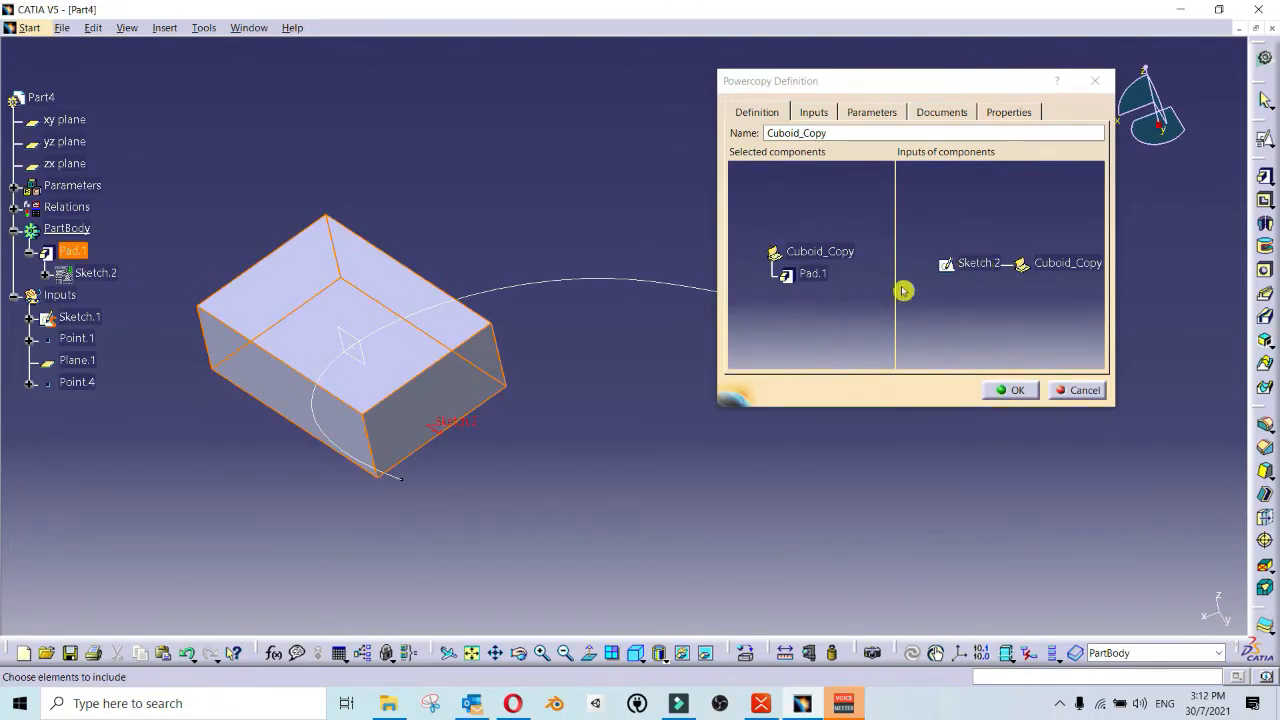
left_click(982, 264)
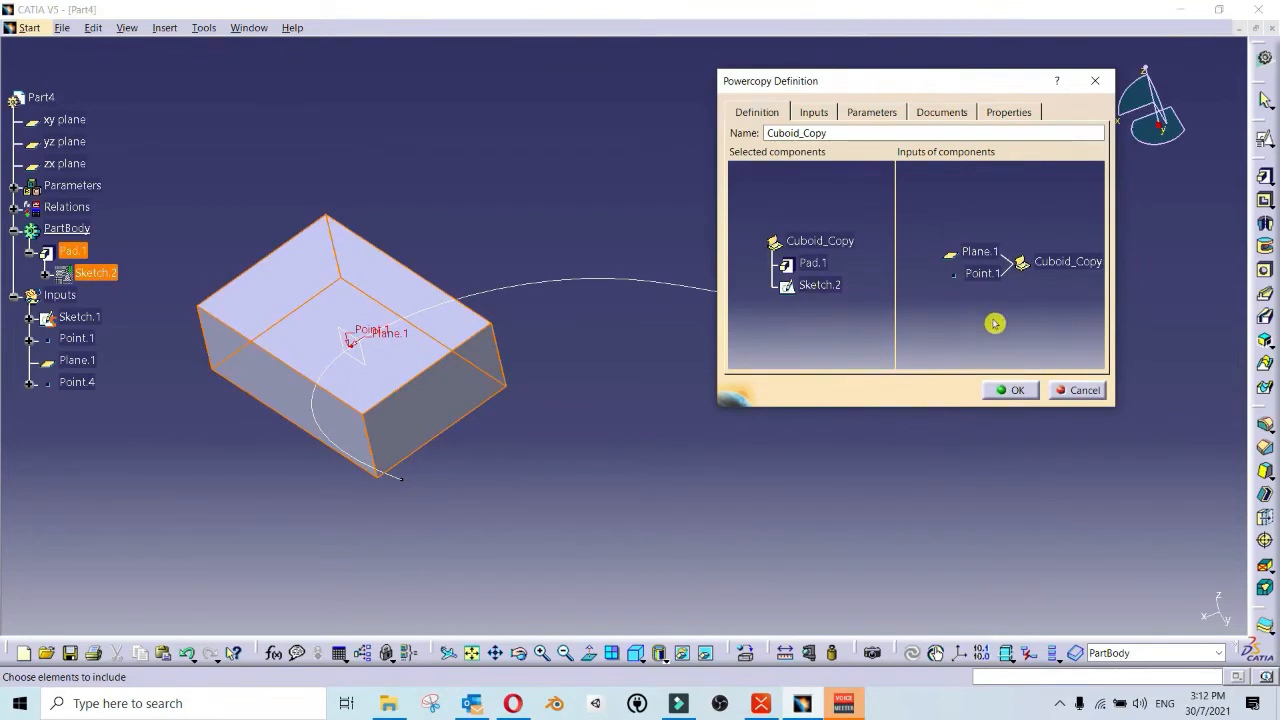
left_click(983, 254)
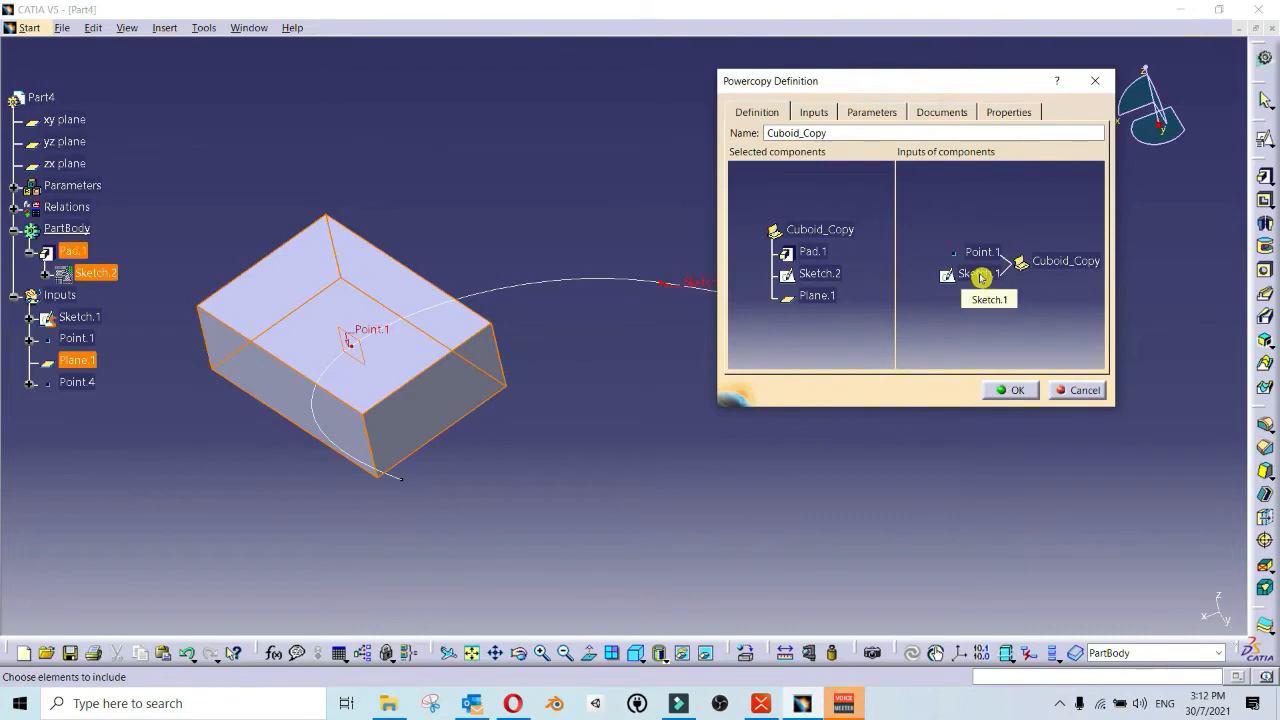
middle_click_drag(648, 312, 570, 320)
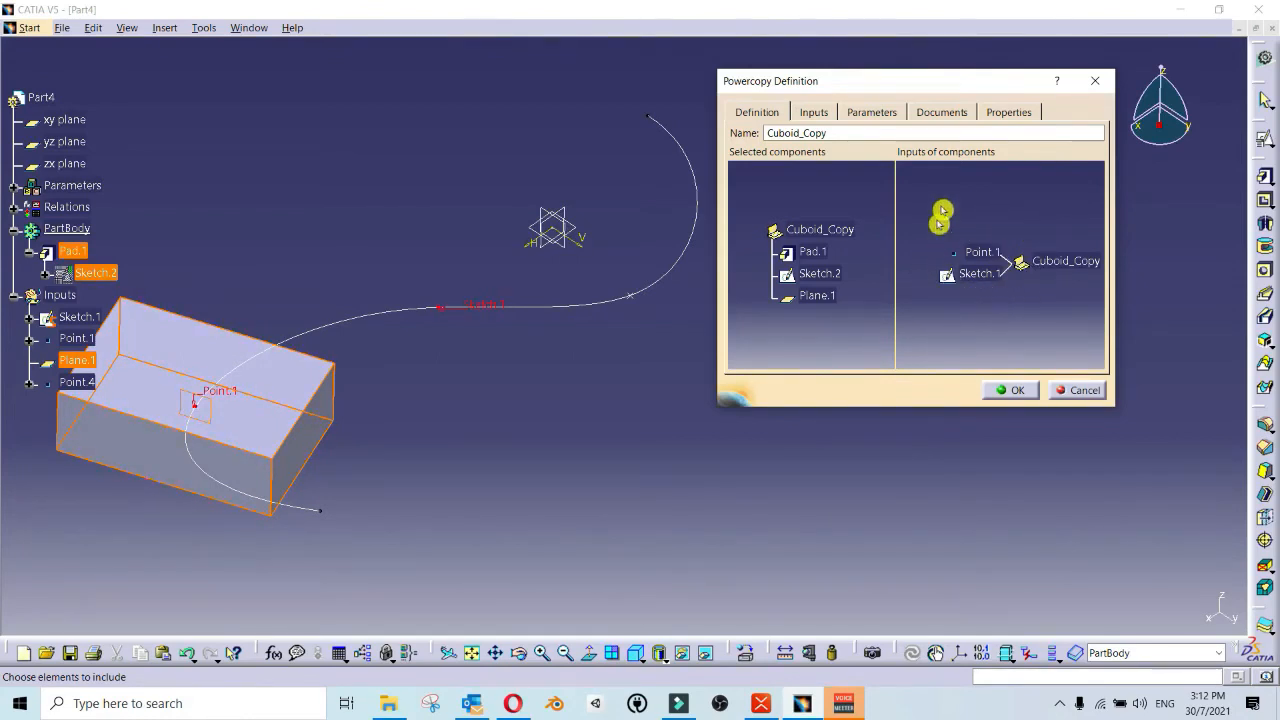
Step: Rename the power copy's Point.1 input as Input_Point
left_click(814, 113)
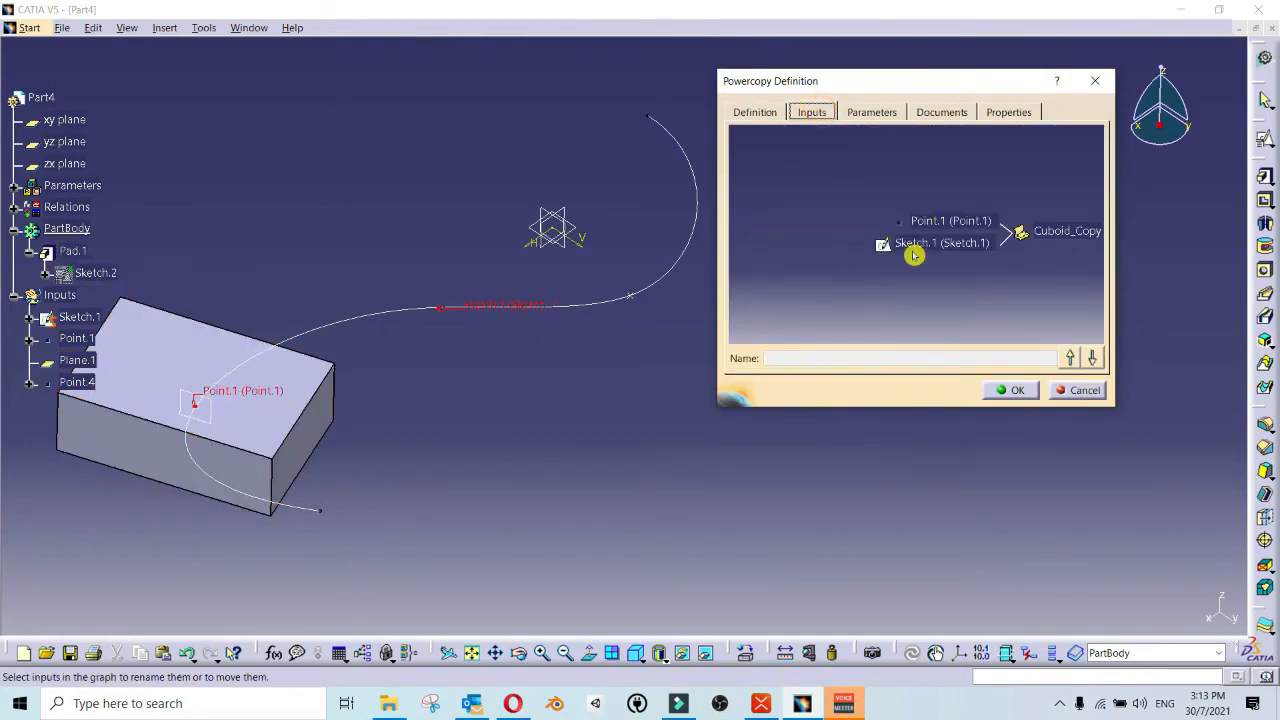
left_click(952, 221)
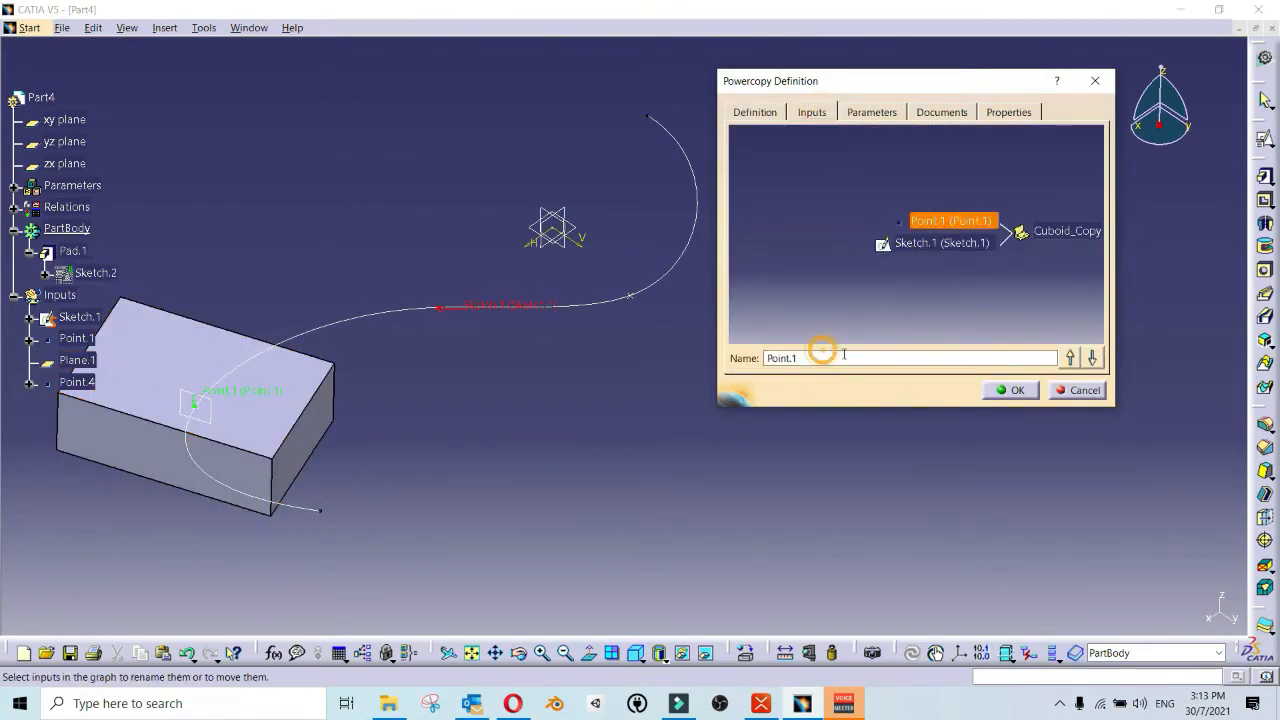
double_click(822, 356)
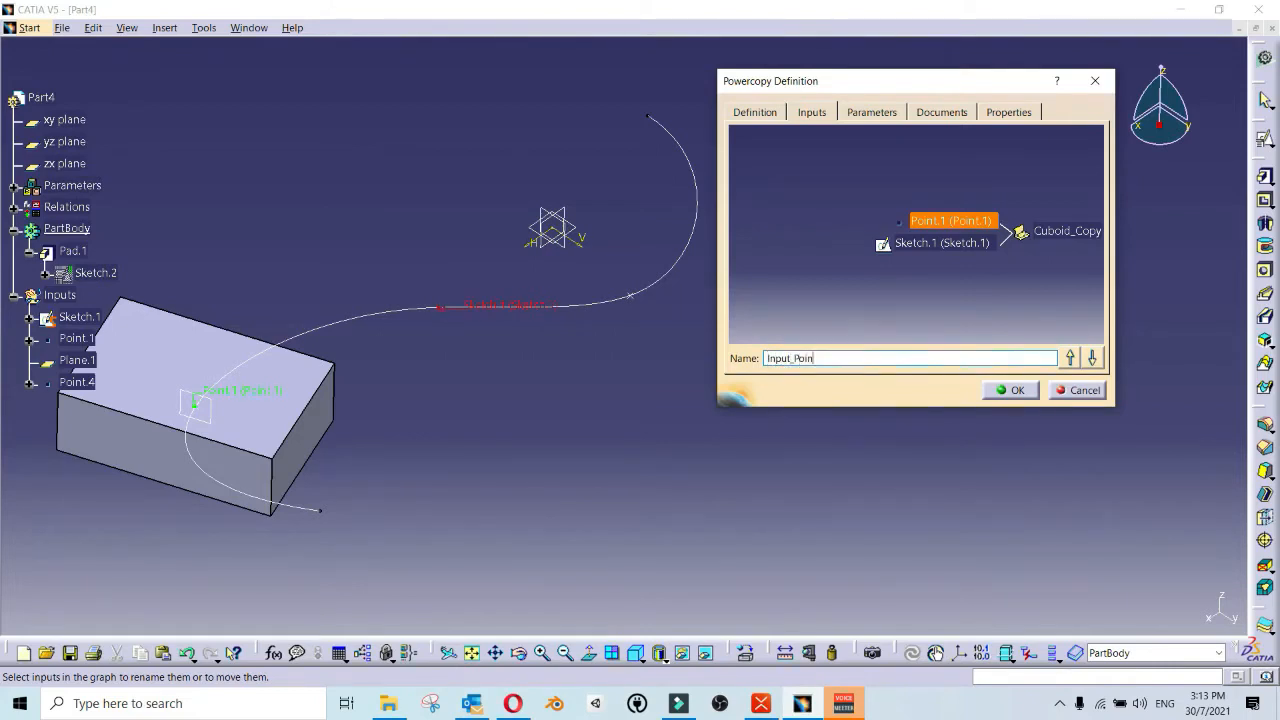
key("Return")
Step: Rename the power copy's Sketch.1 input as Input_Curve and finish the Cuboid_Copy definition
left_click(920, 243)
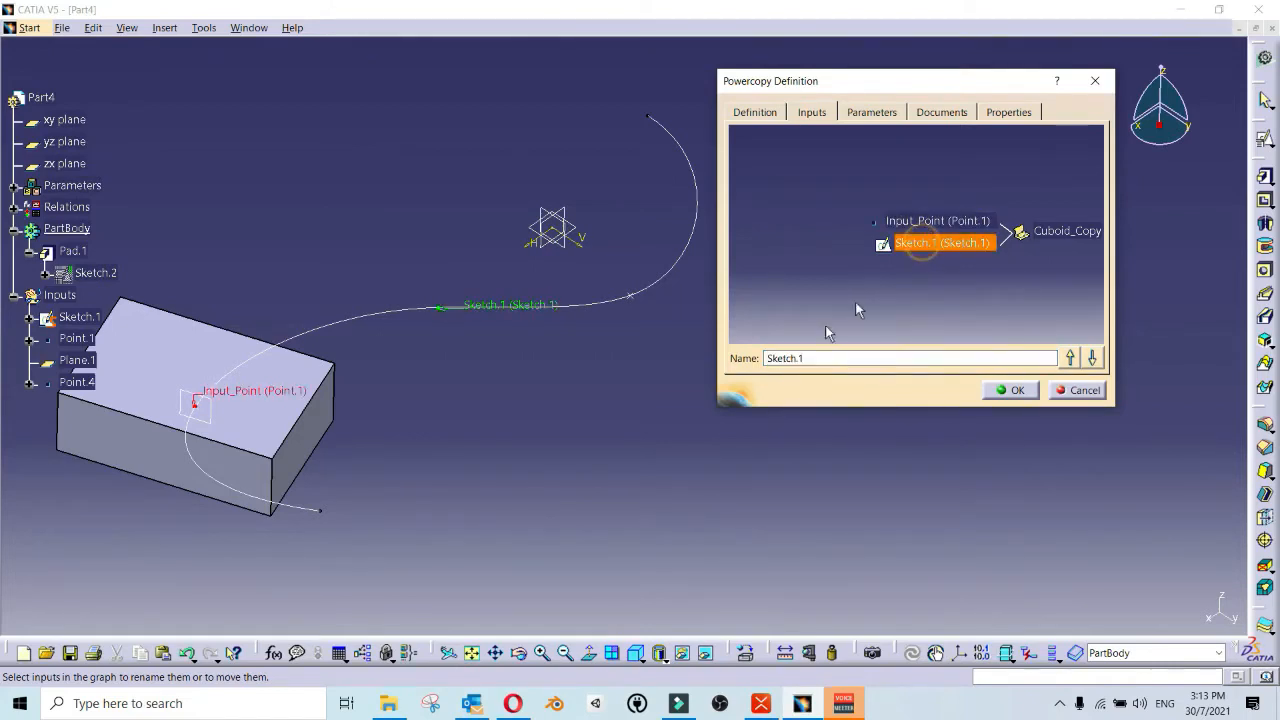
left_click_drag(825, 359, 751, 358)
type("Input_C")
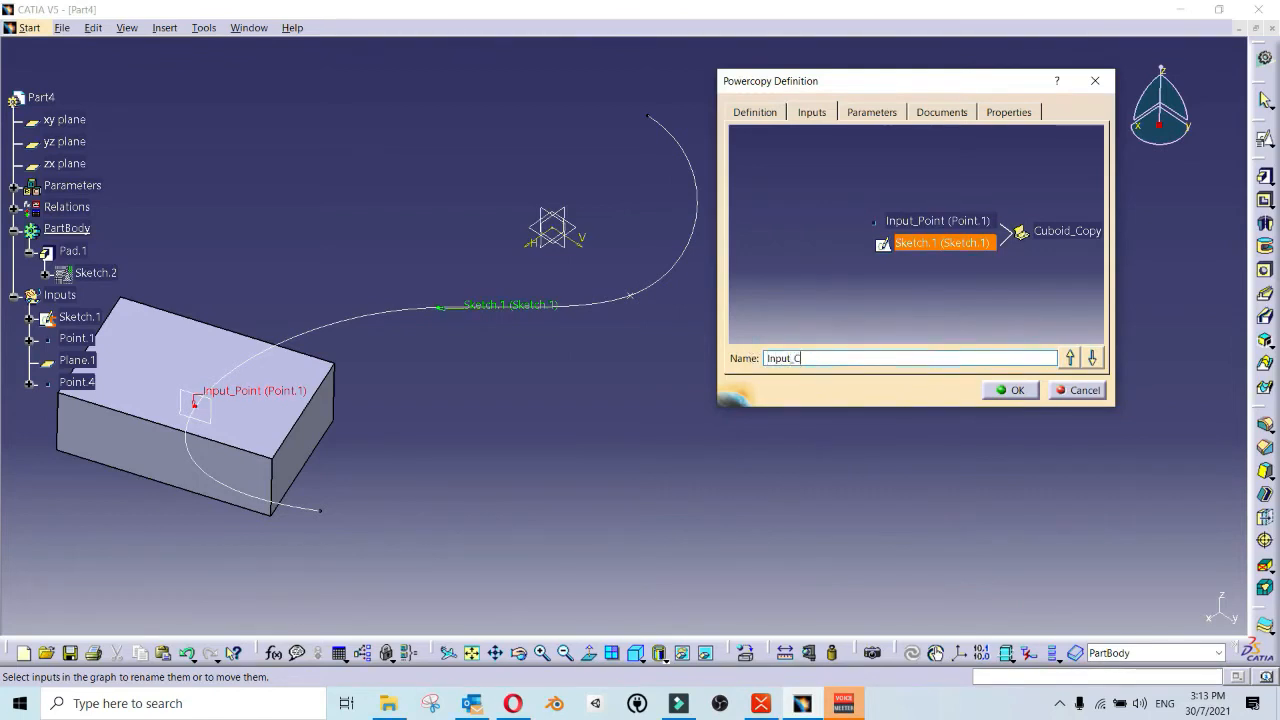
type("urve")
key("Return")
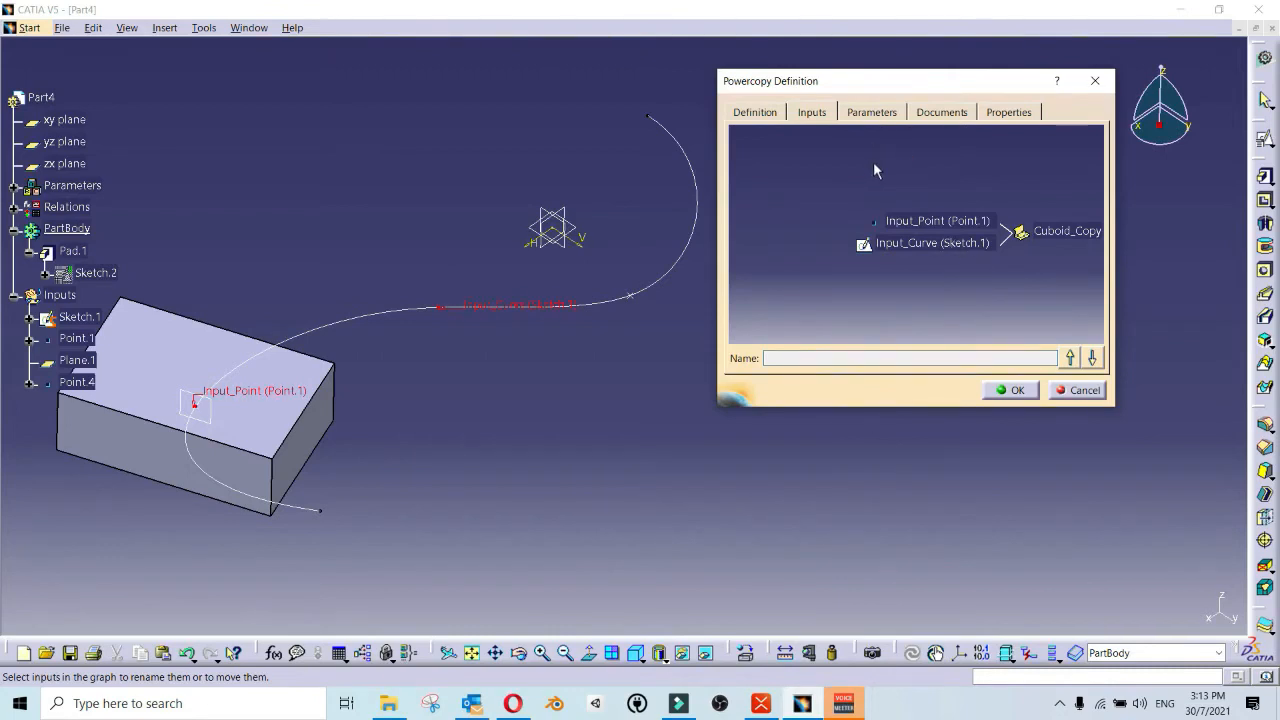
left_click(1010, 389)
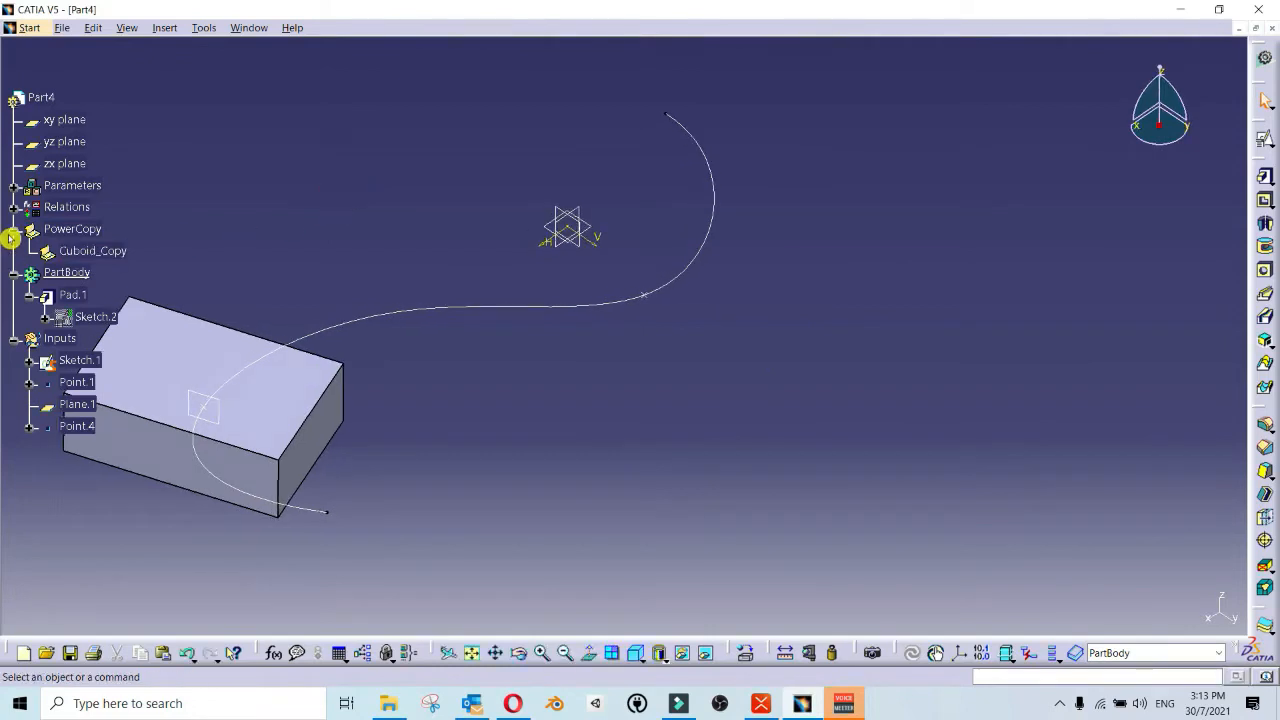
middle_click_drag(322, 246, 255, 246)
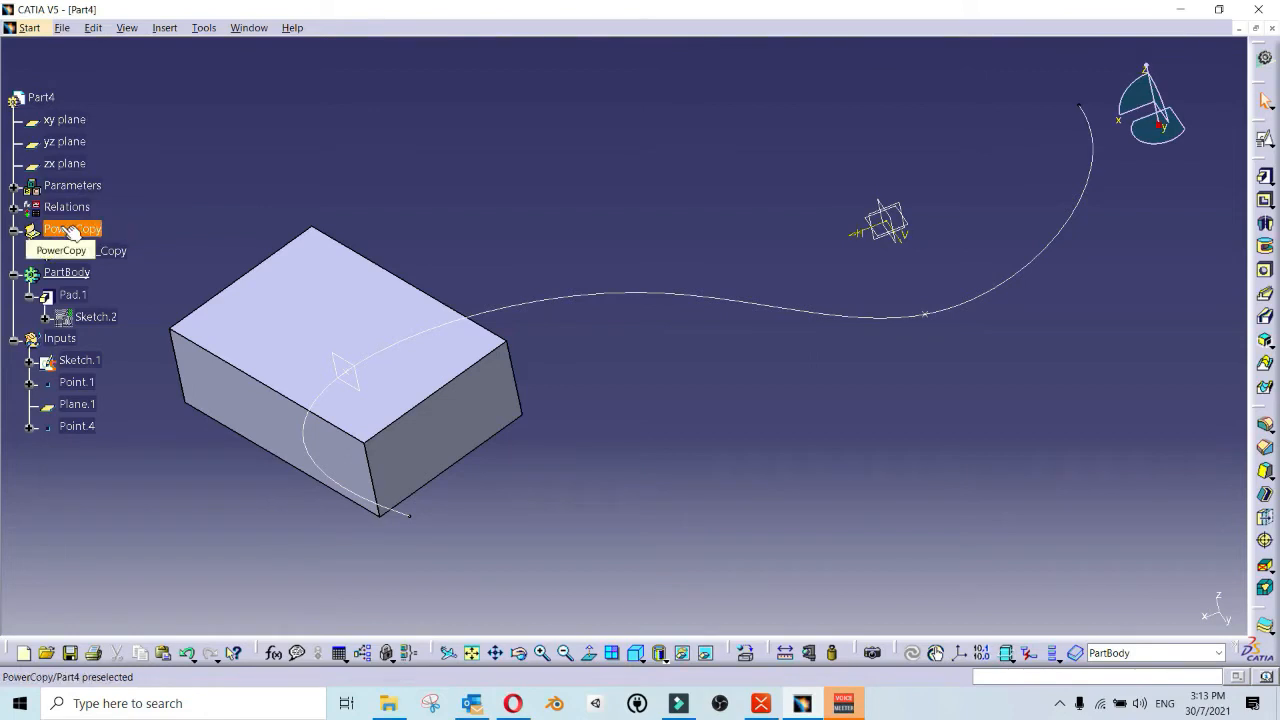
left_click(178, 240)
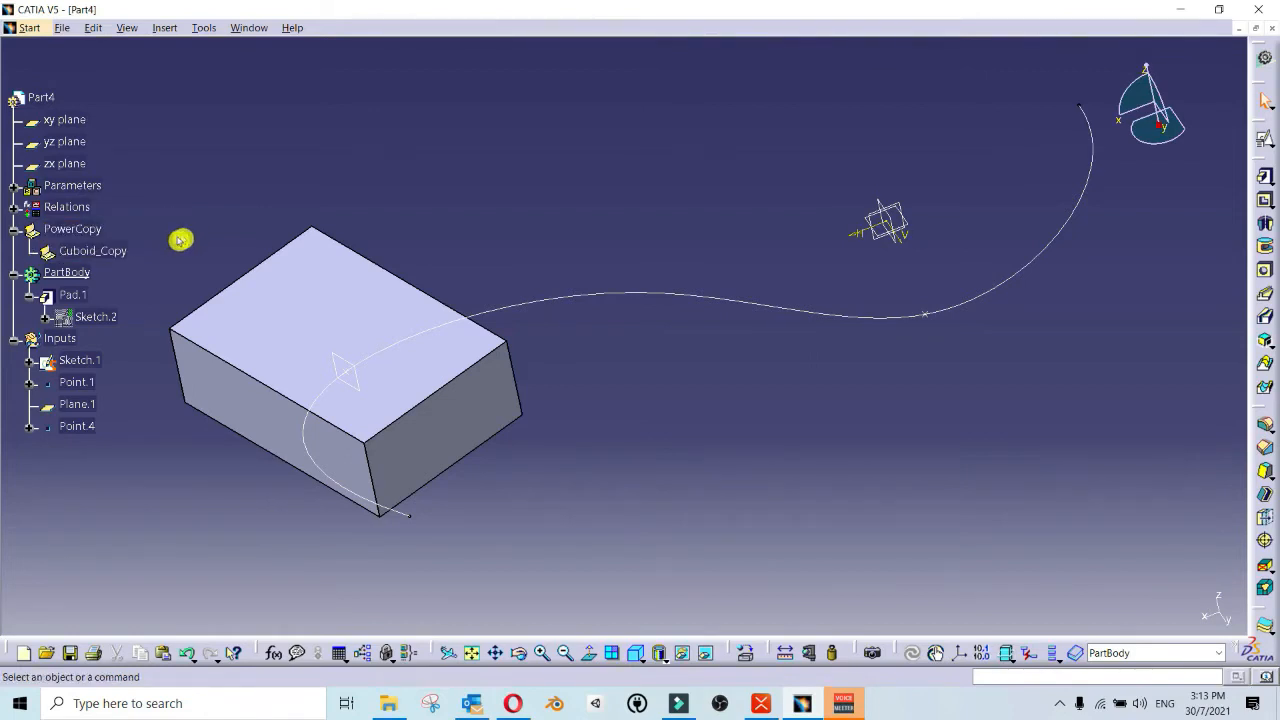
left_click(191, 225)
middle_click_drag(194, 226, 206, 212)
middle_click_drag(455, 189, 438, 176)
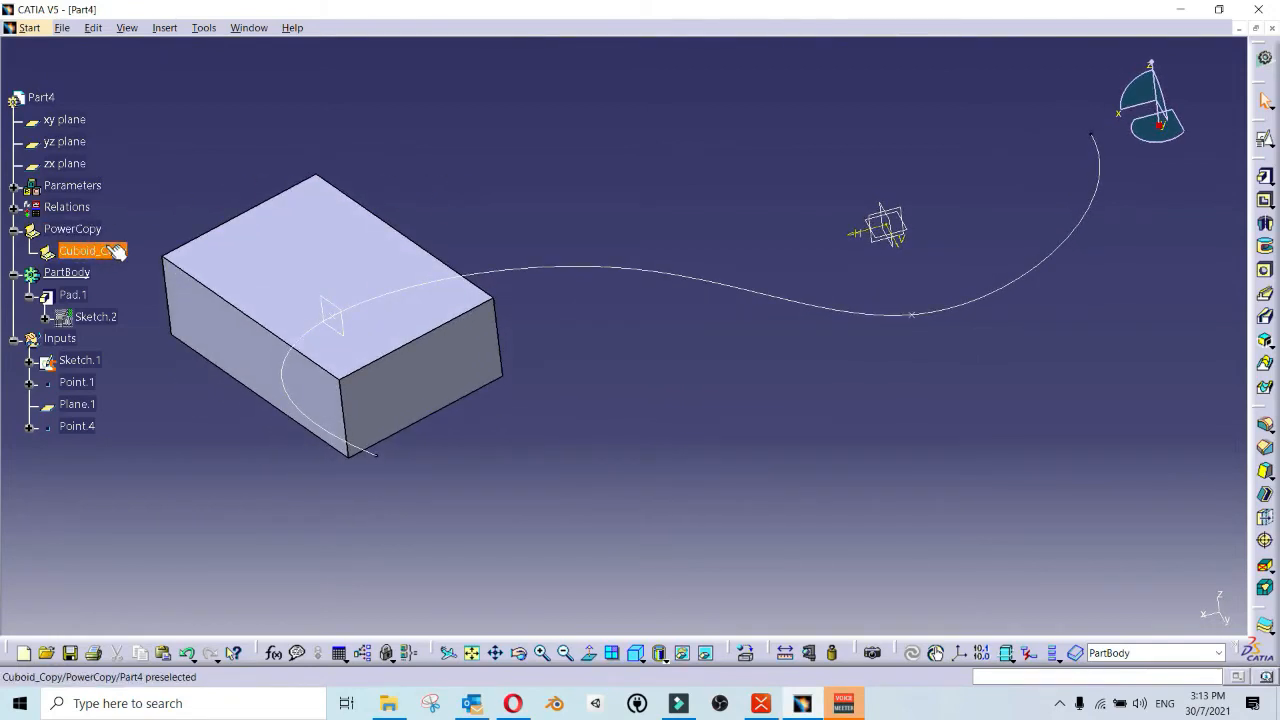
left_click(180, 213)
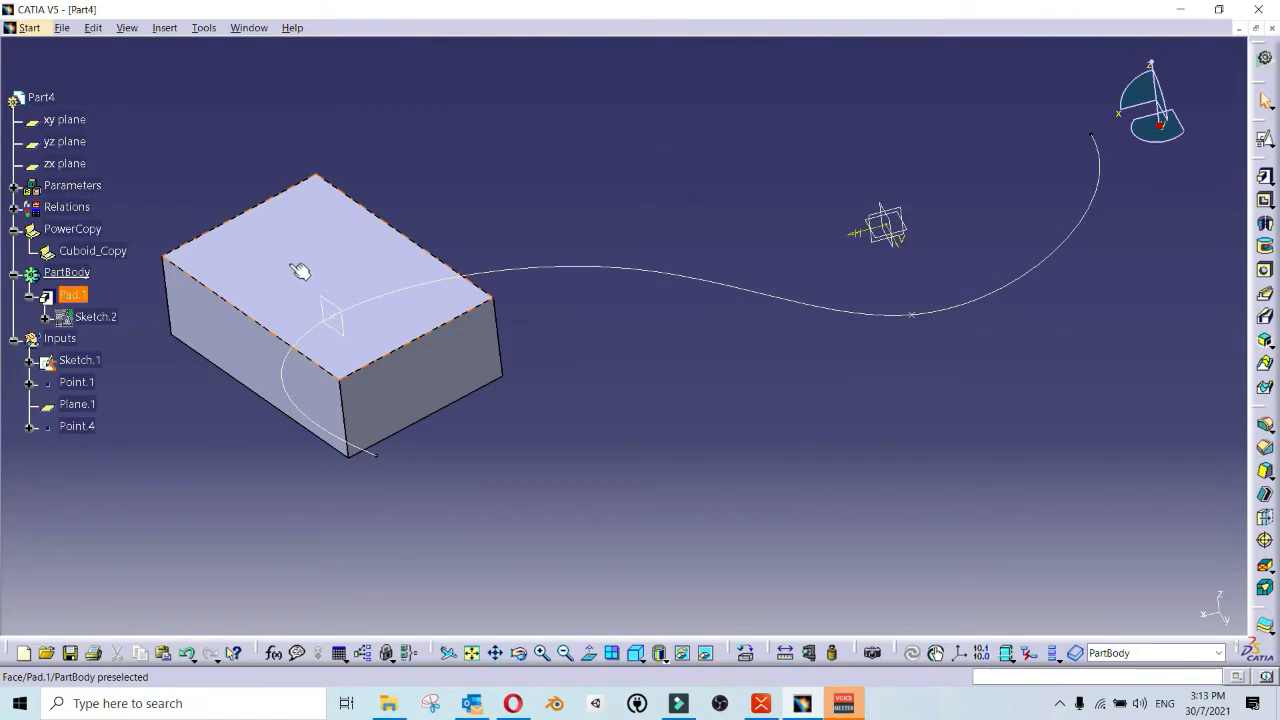
Step: Instantiate Cuboid_Copy inside PartBody, using Point.4 as Input_Point and Sketch.1 as Input_Curve
scroll(360, 277, "down", 2)
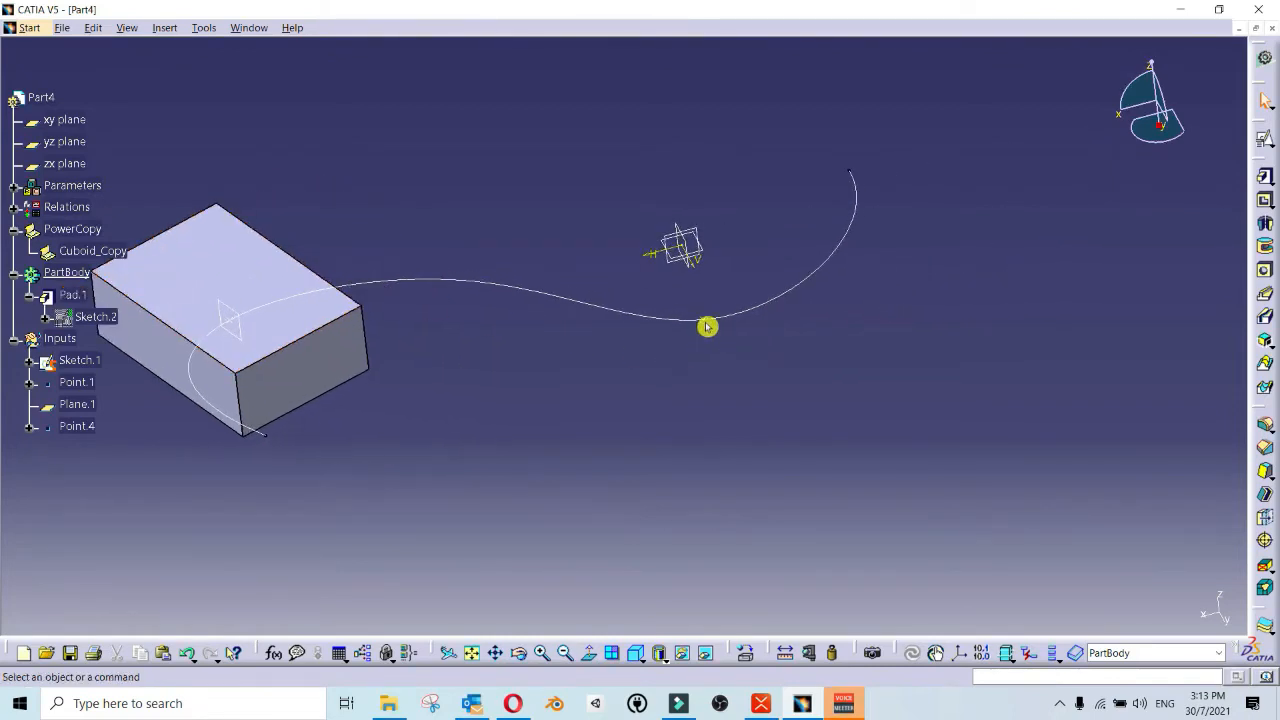
right_click(90, 252)
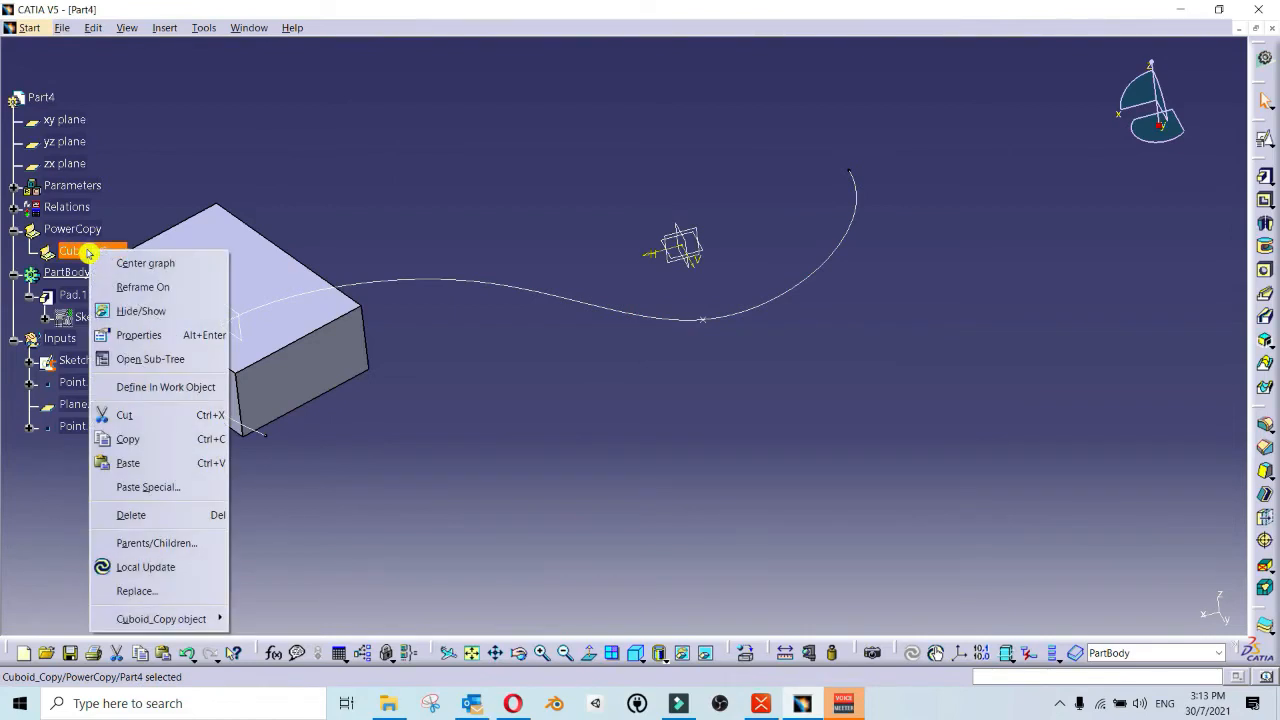
mouse_move(180, 618)
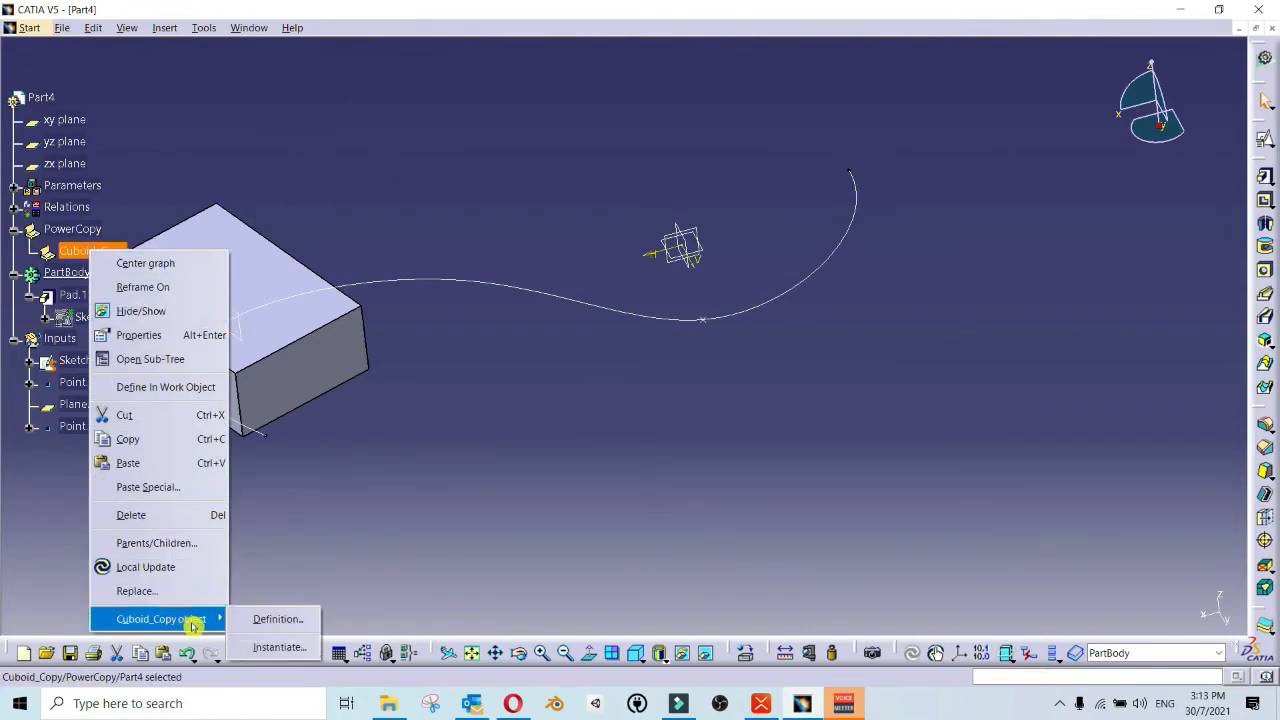
left_click(298, 648)
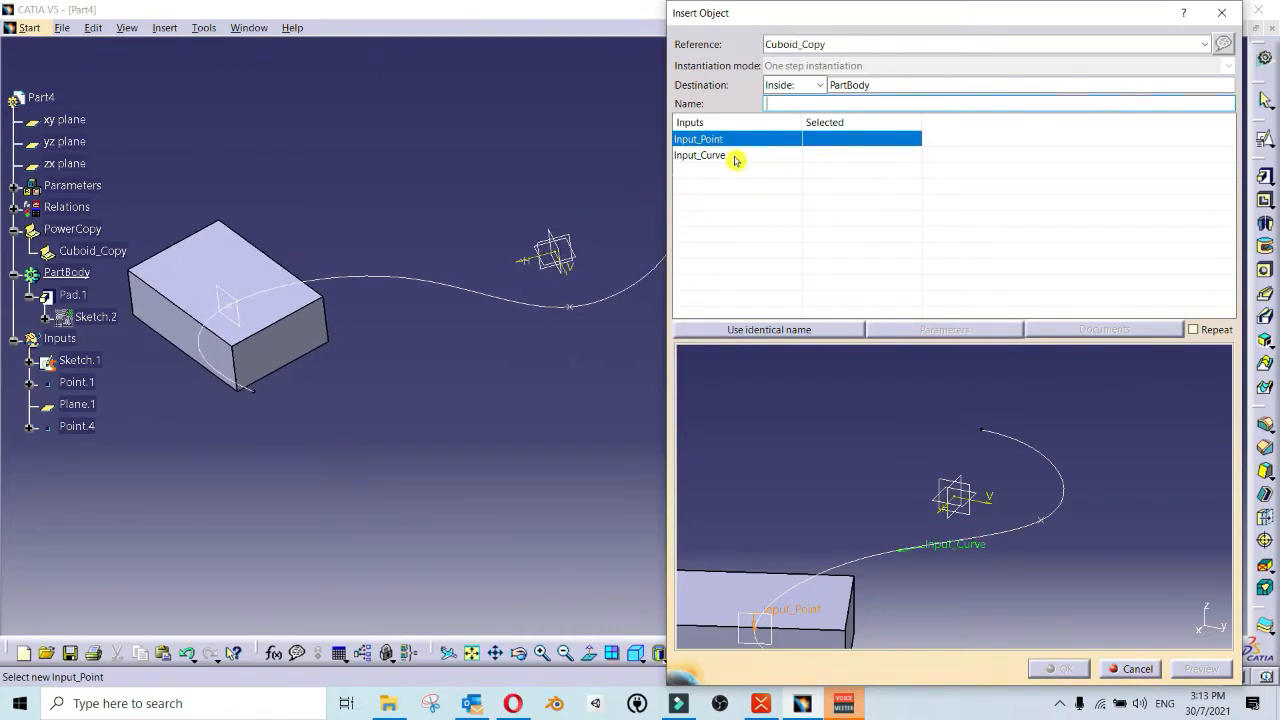
left_click(579, 310)
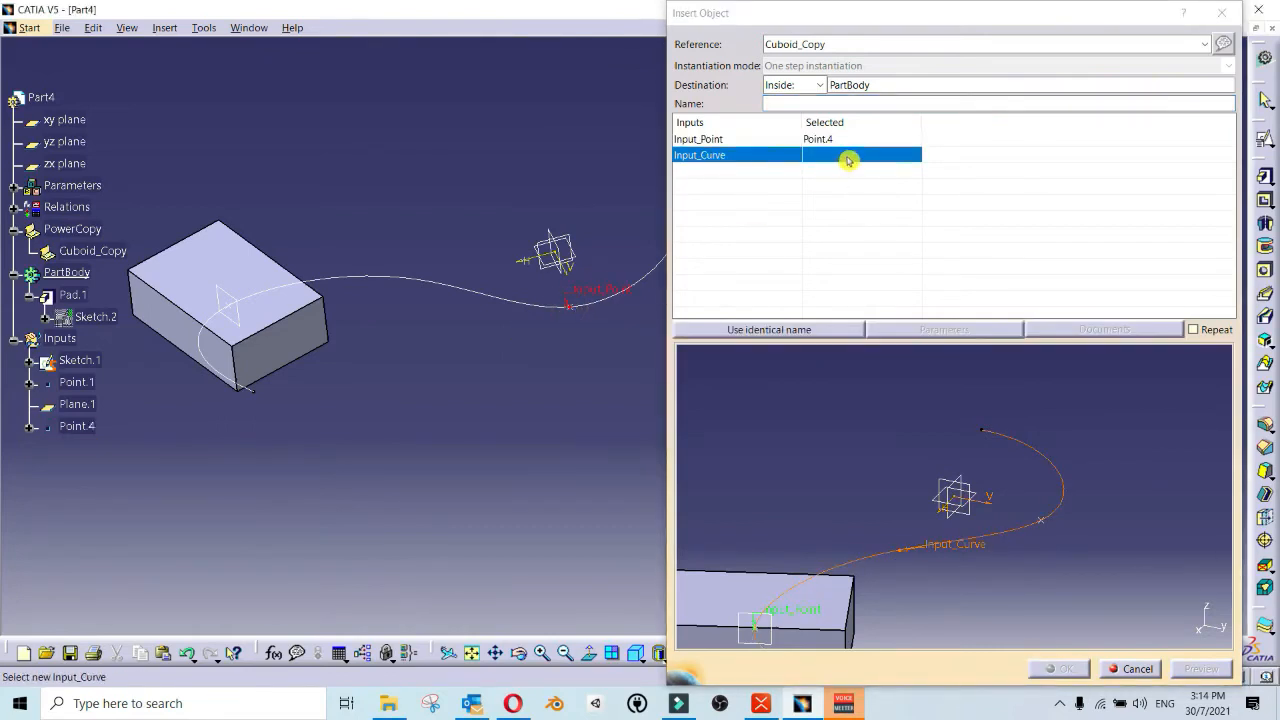
left_click(473, 294)
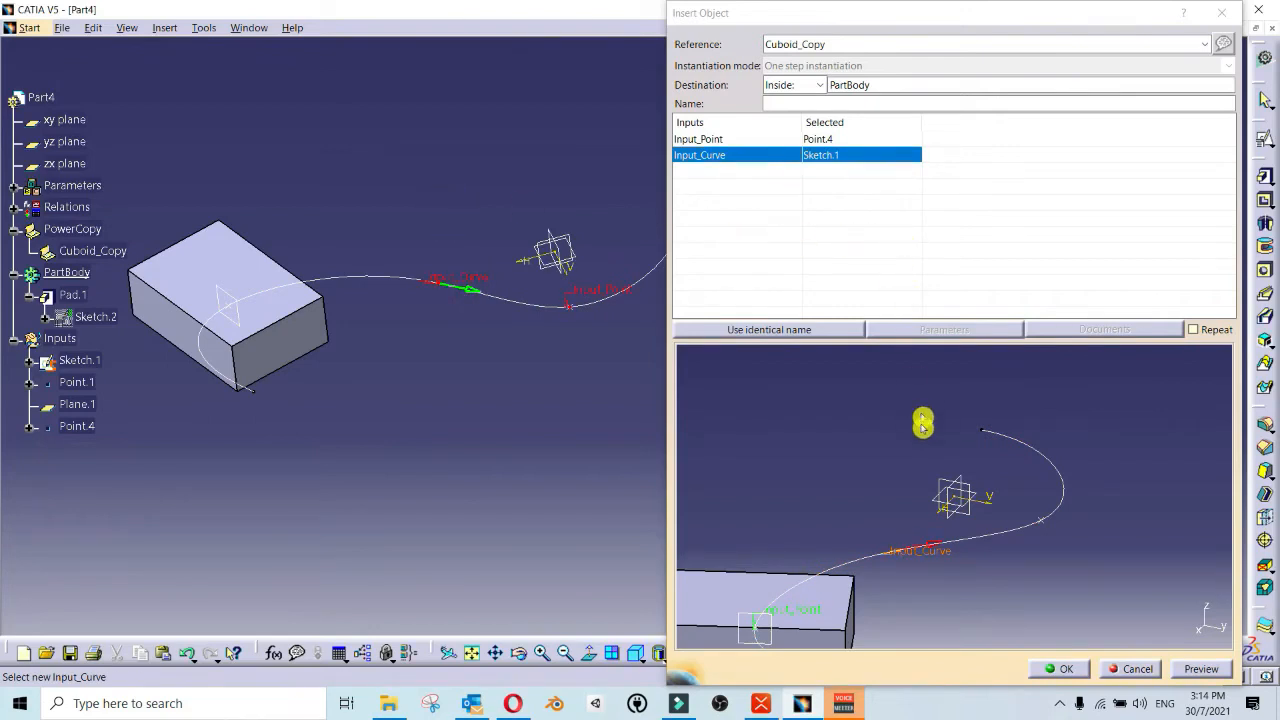
left_click(1060, 669)
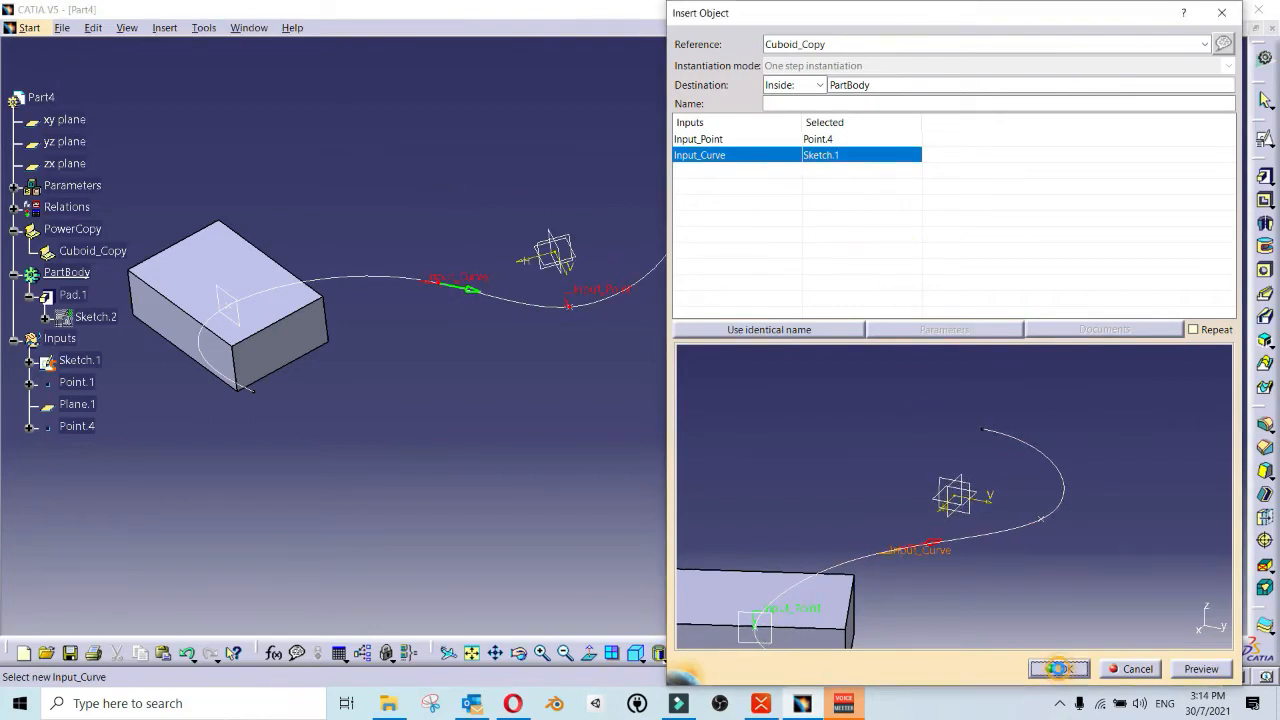
Step: Set the Length_Cuboid parameter to 50 mm and compare the original cuboid with the instantiated one
middle_click_drag(400, 398, 640, 225)
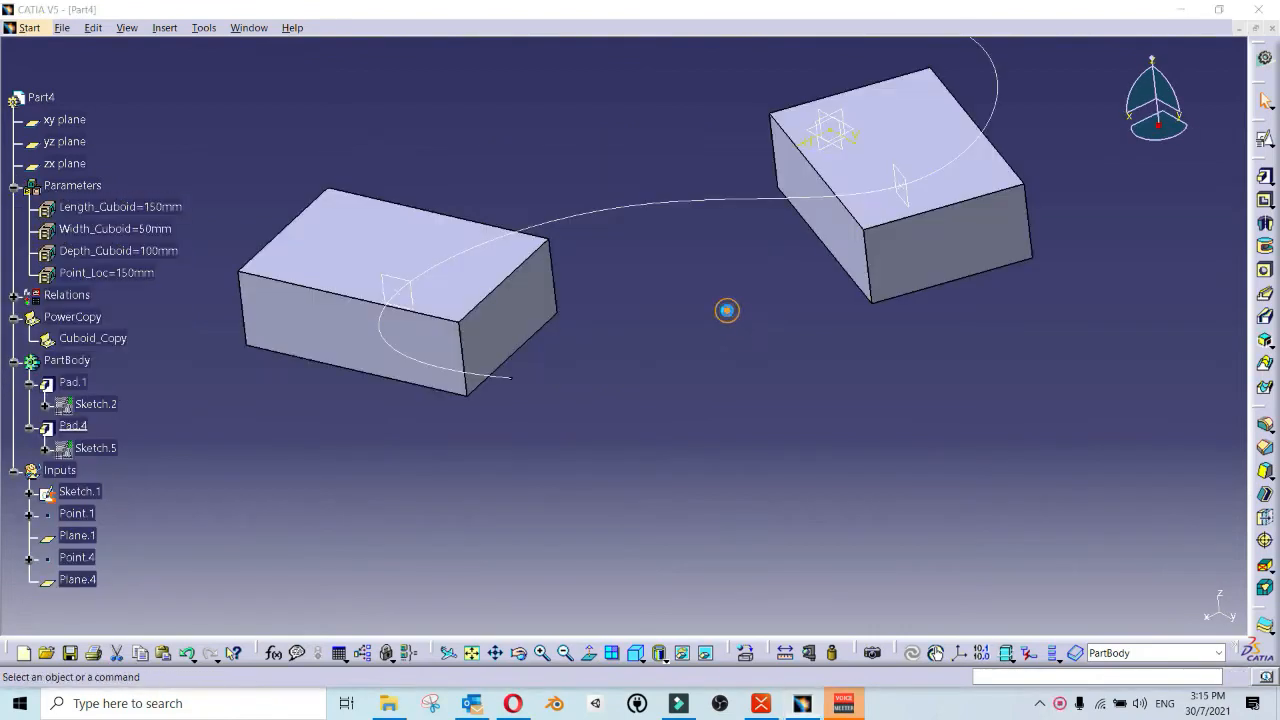
middle_click_drag(727, 310, 623, 211)
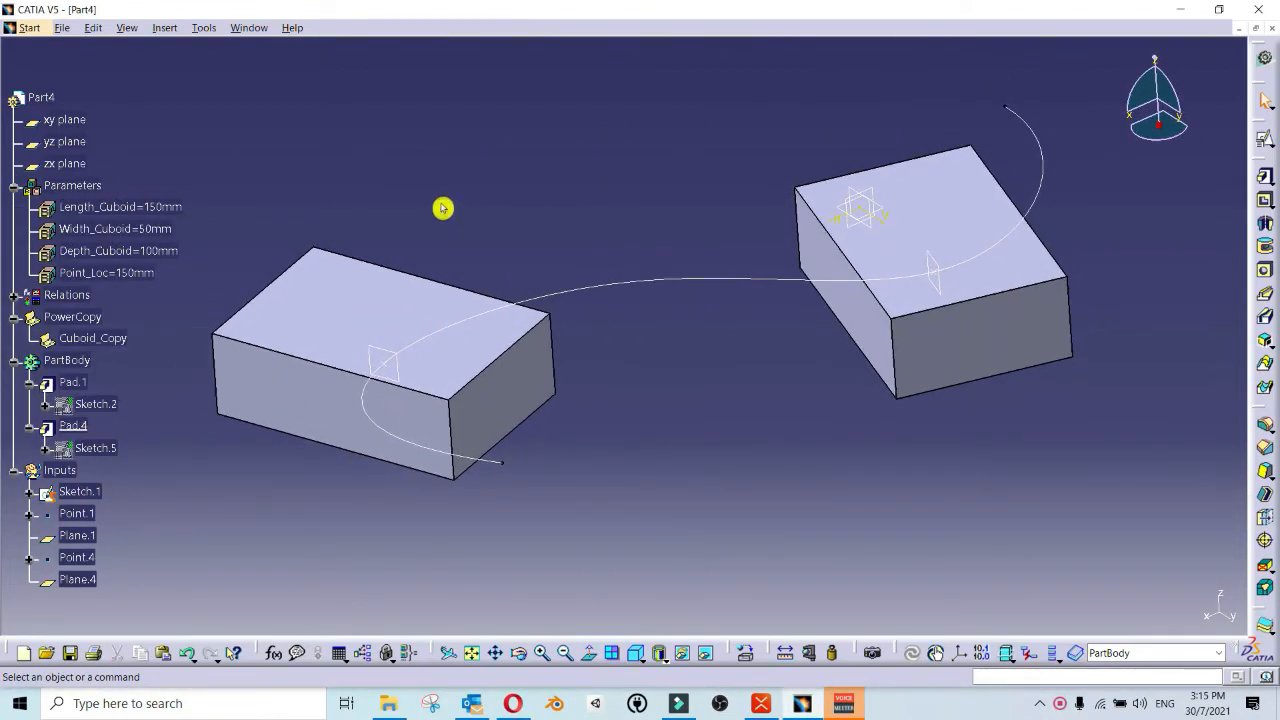
double_click(130, 207)
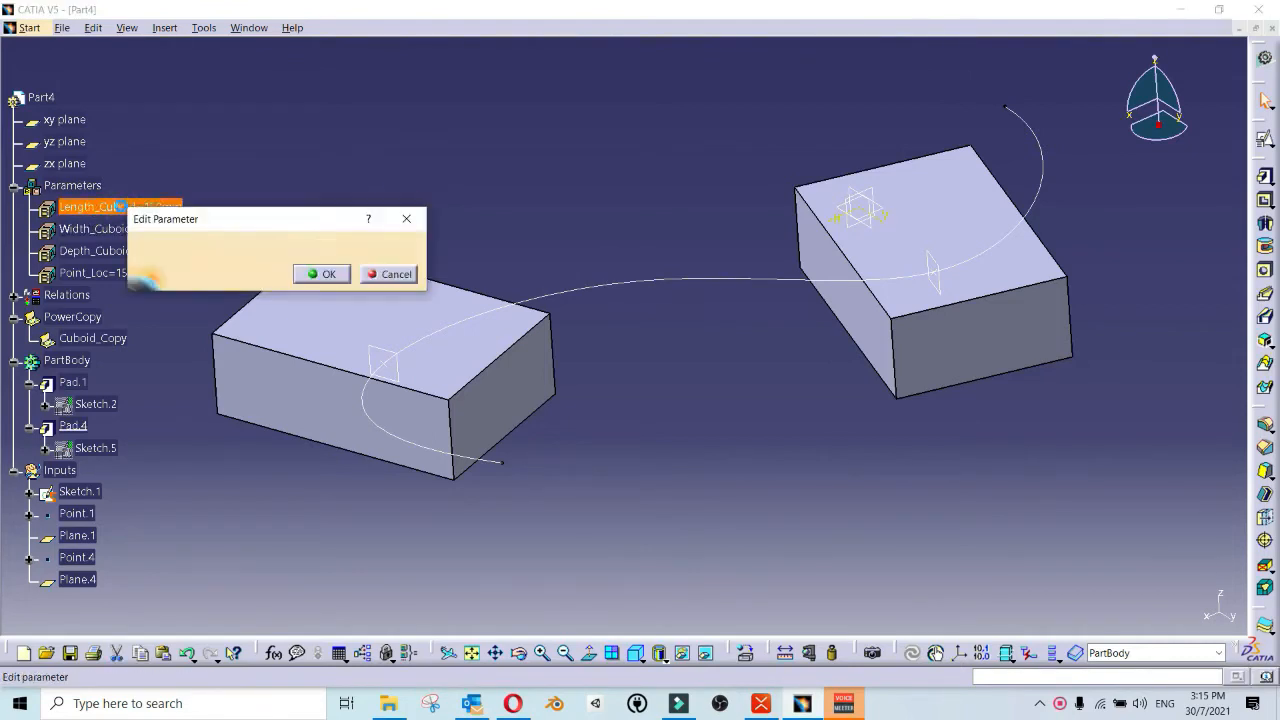
left_click_drag(306, 220, 465, 148)
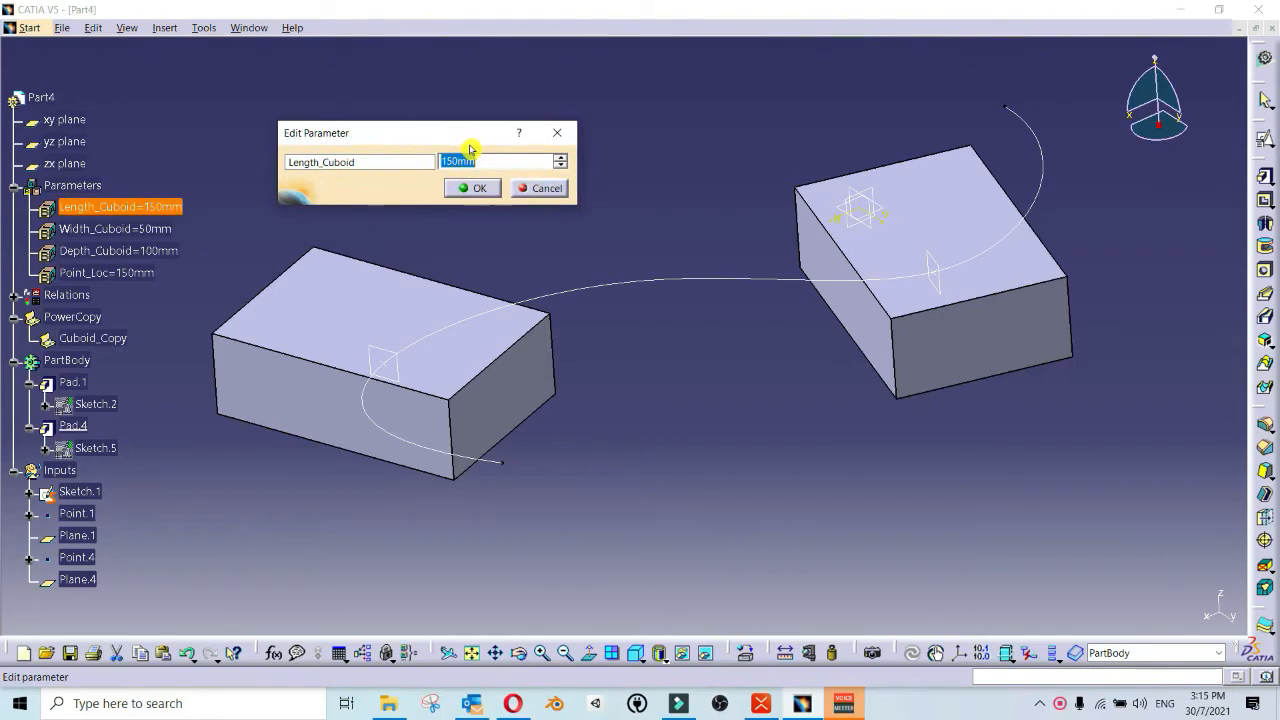
left_click(472, 188)
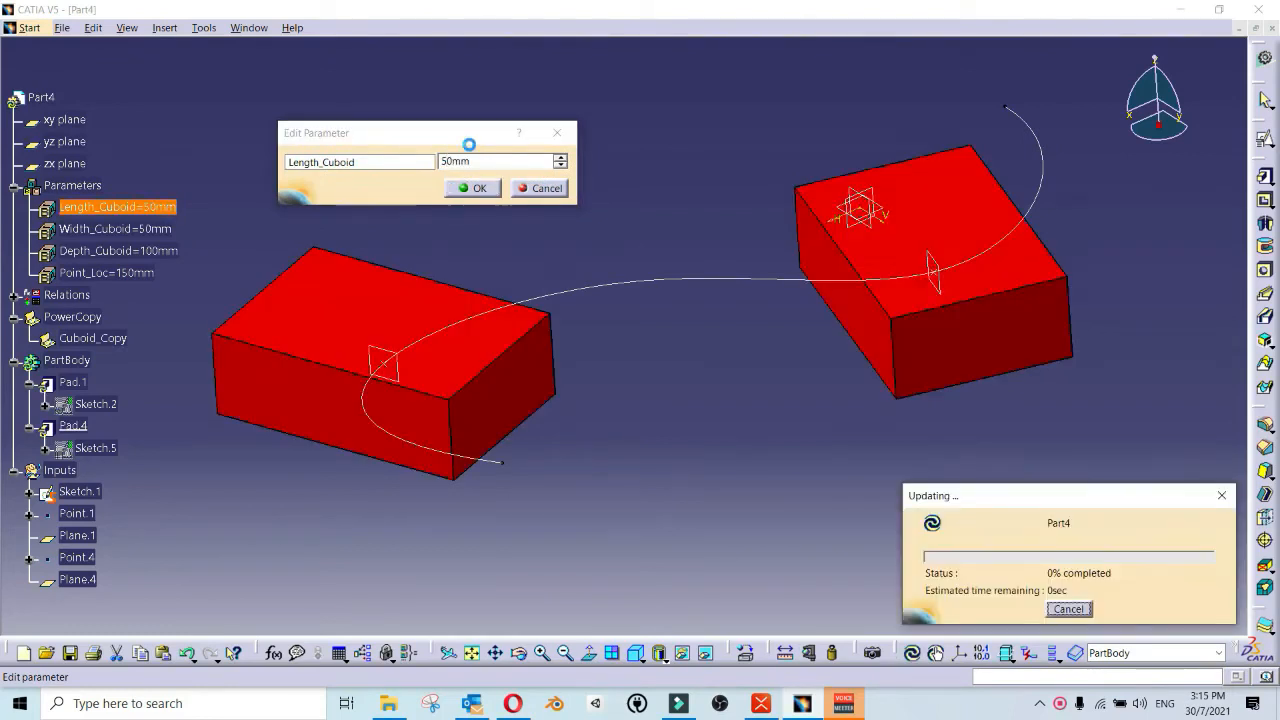
middle_click_drag(353, 195, 415, 197)
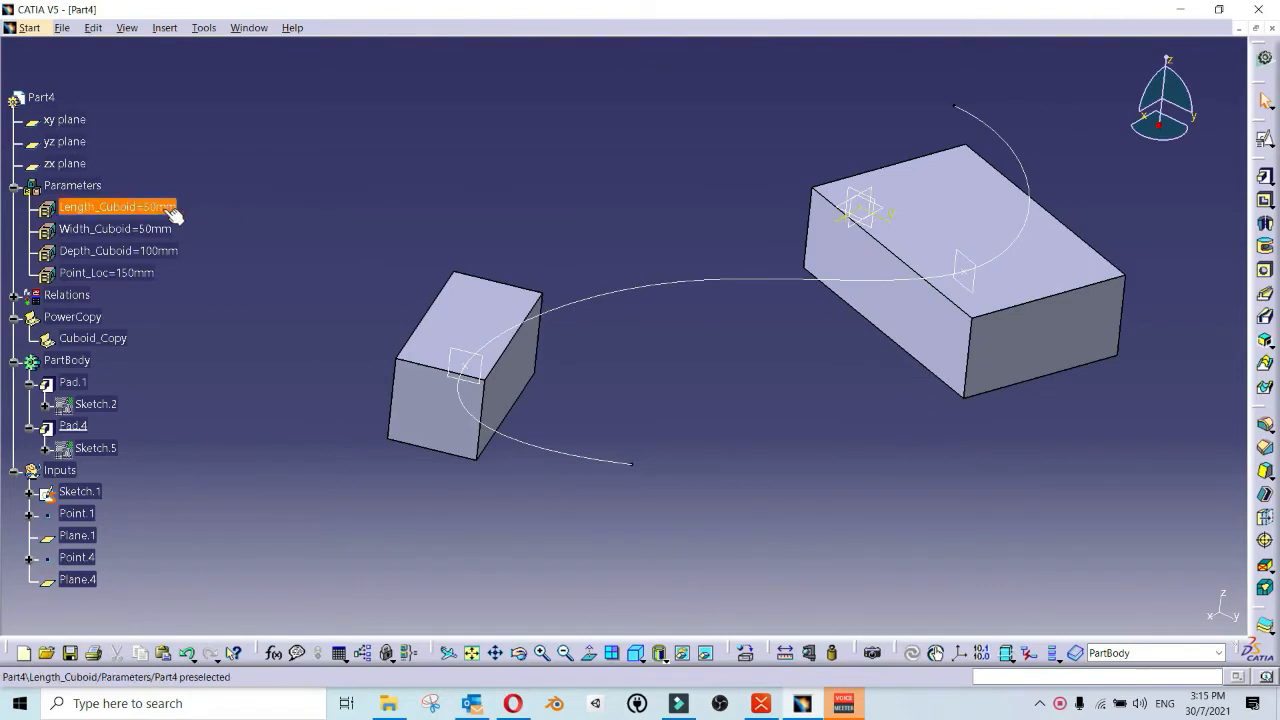
scroll(266, 223, "up", 3)
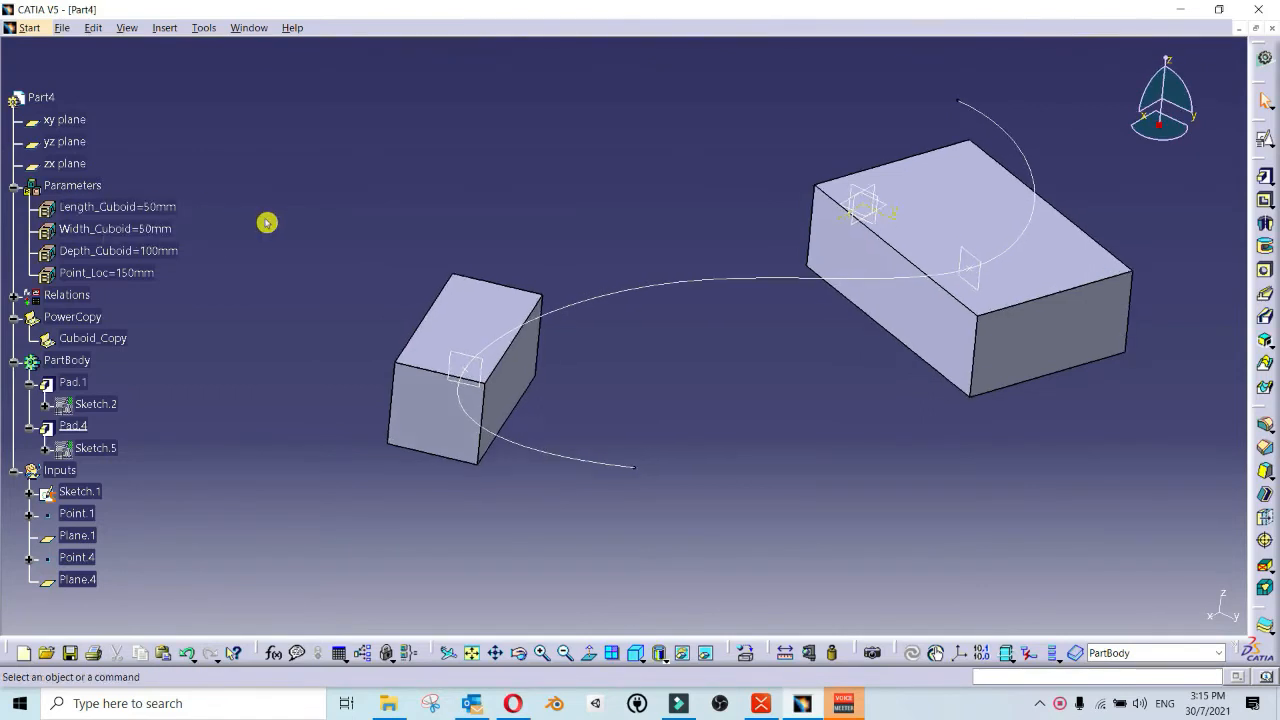
middle_click_drag(317, 234, 467, 298)
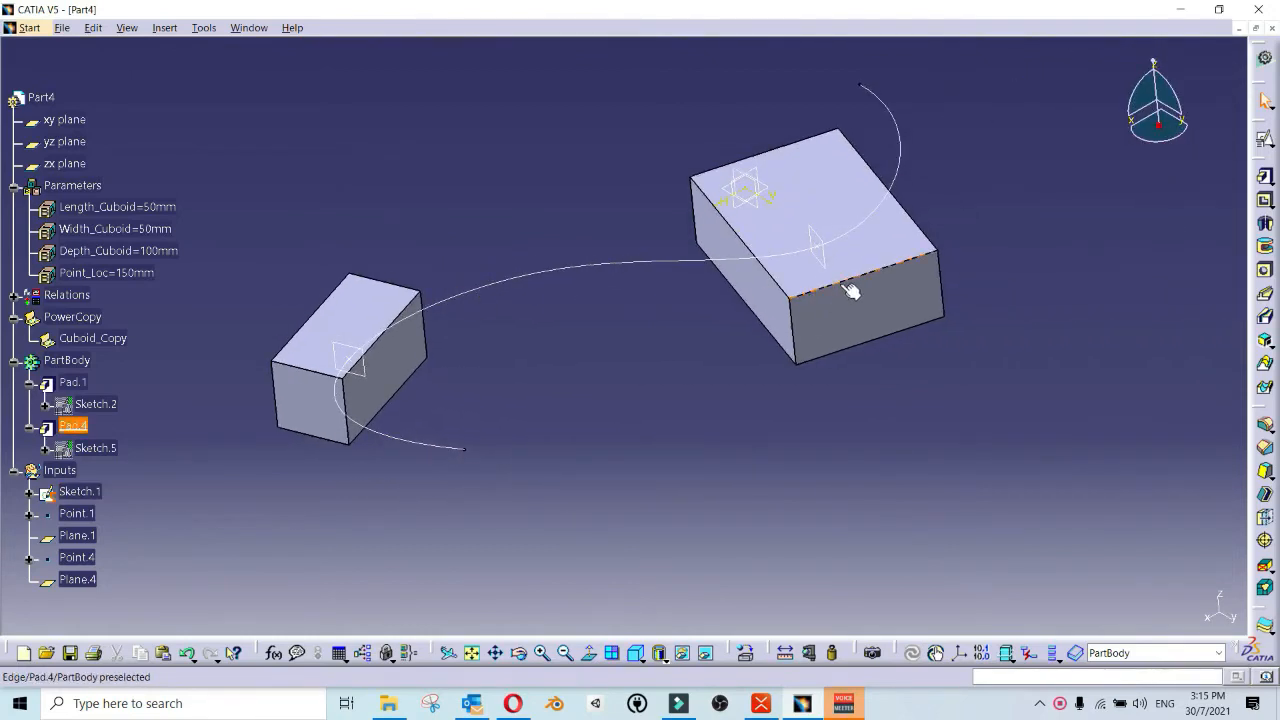
middle_click_drag(844, 286, 420, 217)
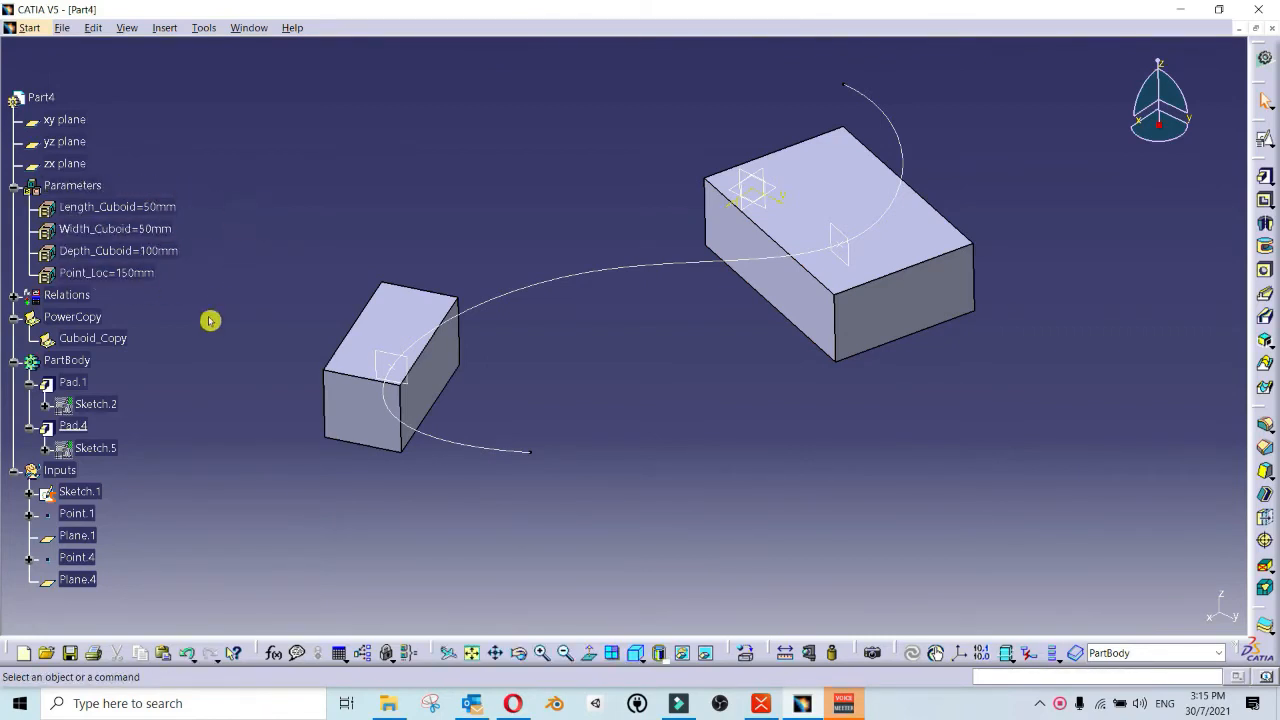
Step: Delete the instantiated copy's Pad.4, Sketch.5 and Plane.4
left_click(74, 426)
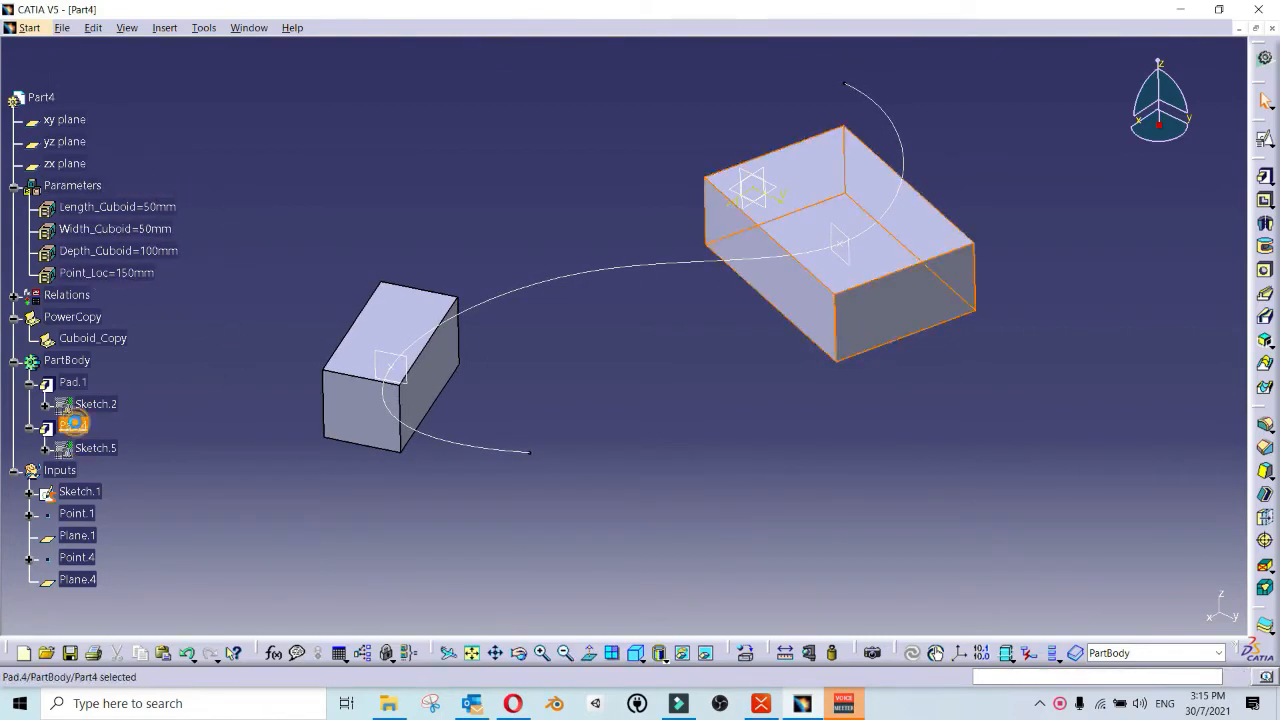
key("Delete")
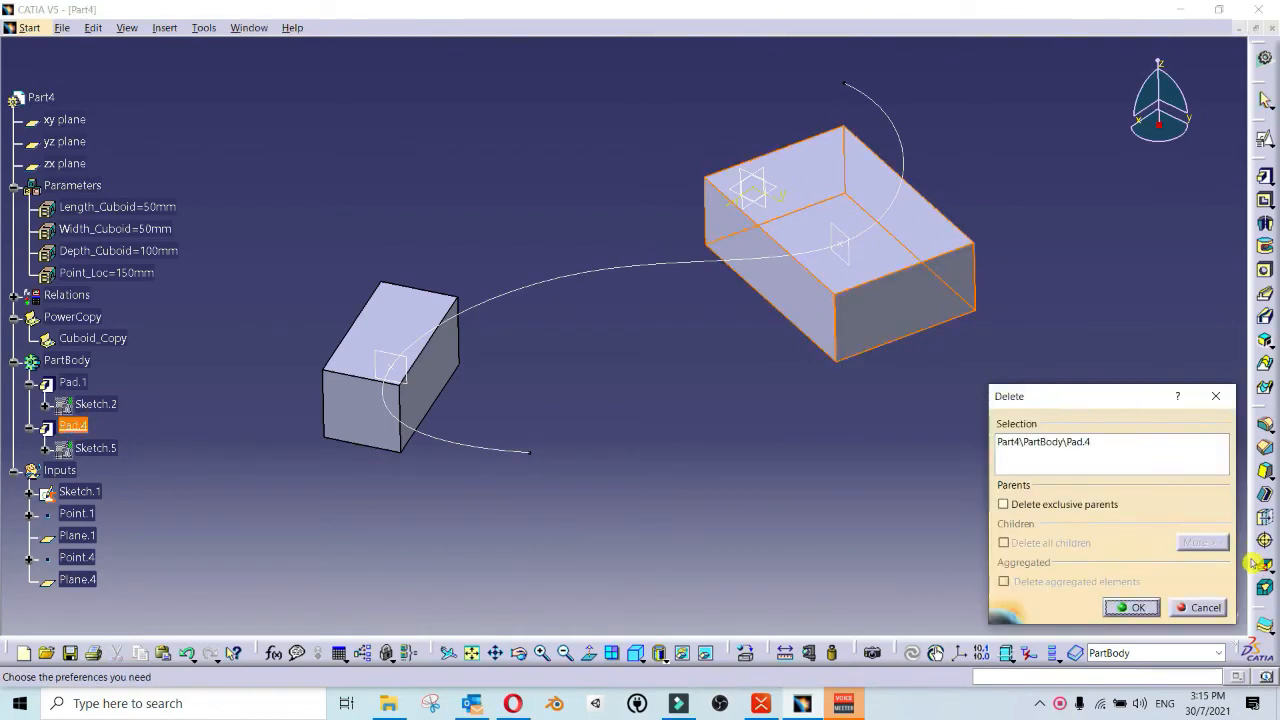
left_click(1137, 609)
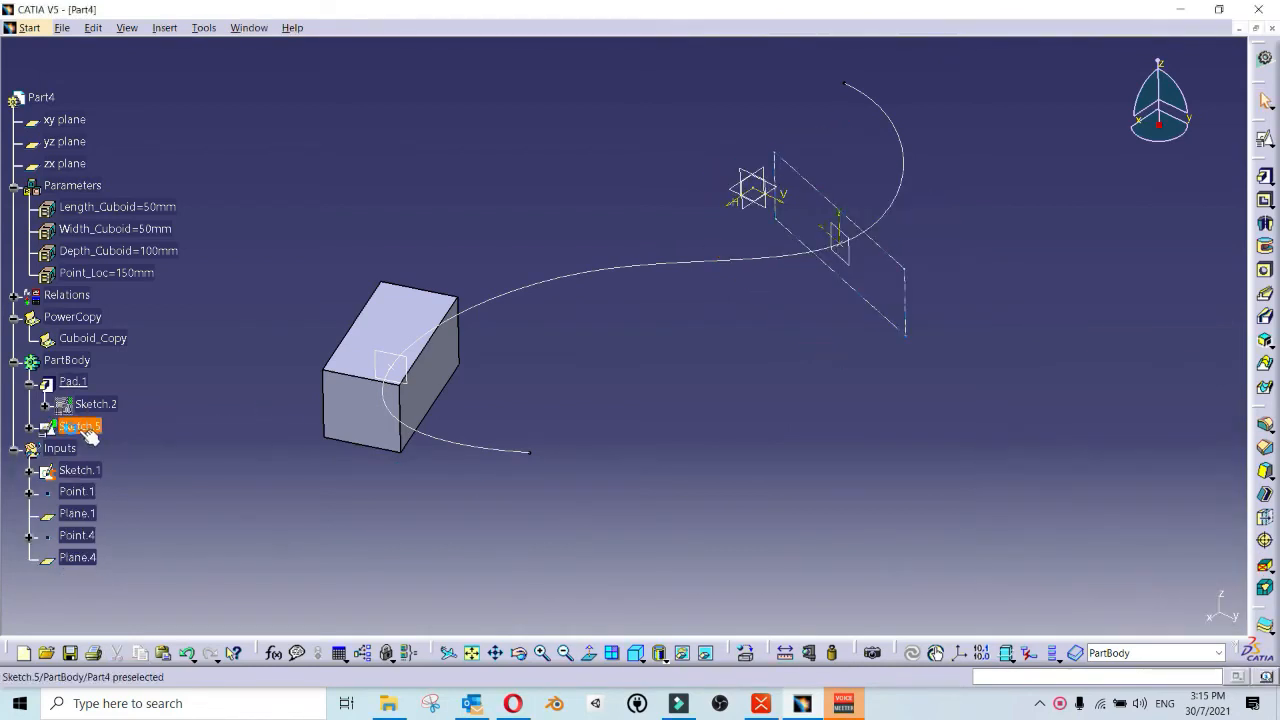
right_click(80, 426)
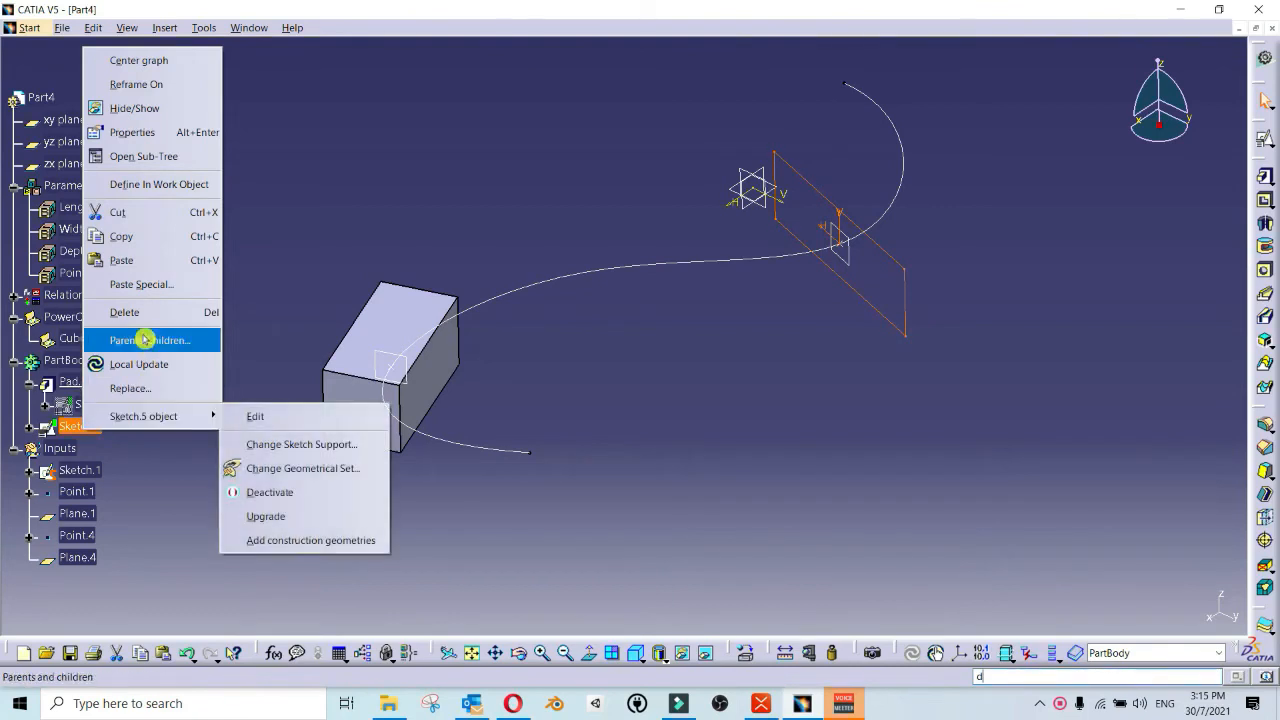
left_click(155, 312)
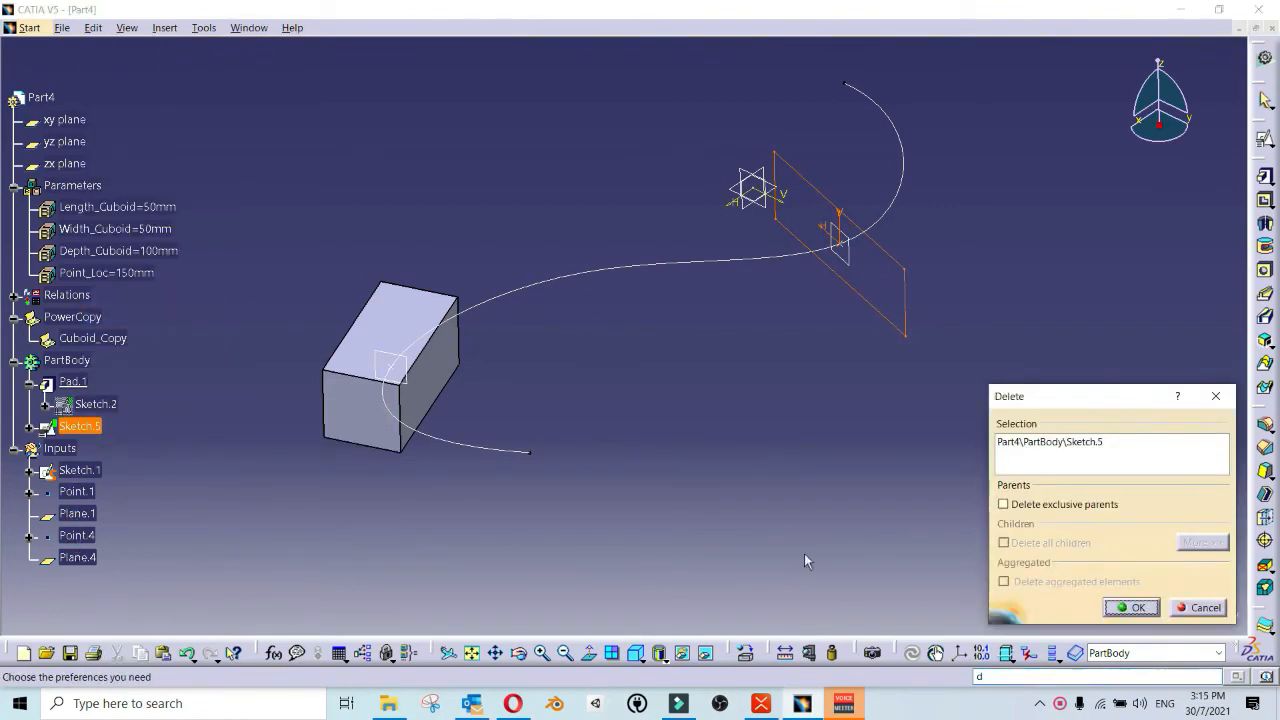
left_click(1136, 612)
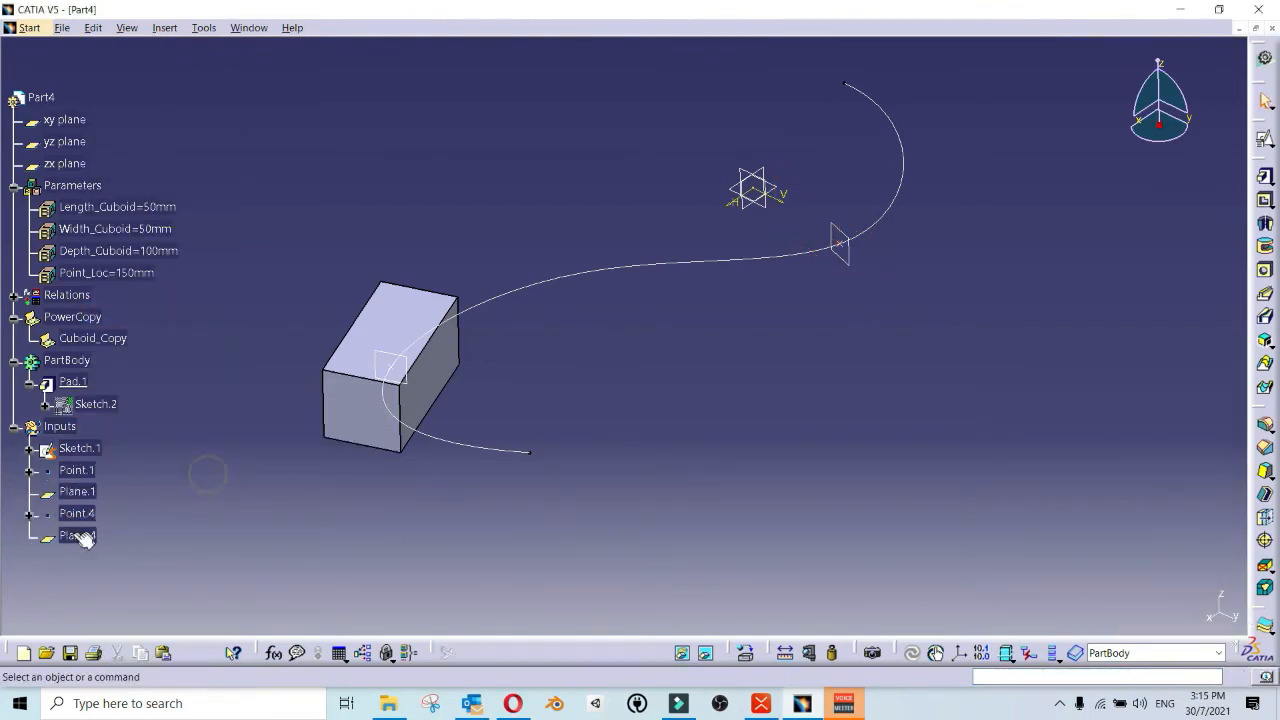
right_click(70, 535)
left_click(129, 415)
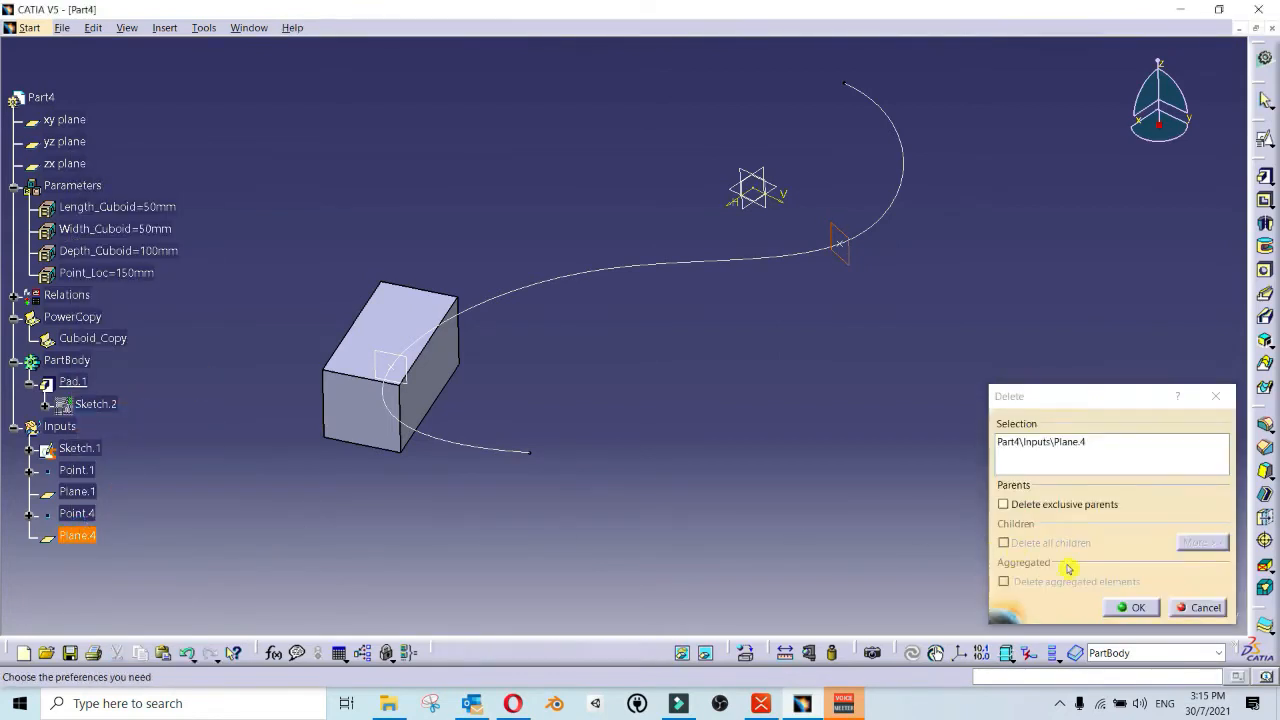
left_click(1136, 610)
Step: Add Length_Cuboid, Width_Cuboid and Depth_Cuboid as components of the Cuboid_Copy definition and display its available parameters
middle_click_drag(810, 346, 817, 260)
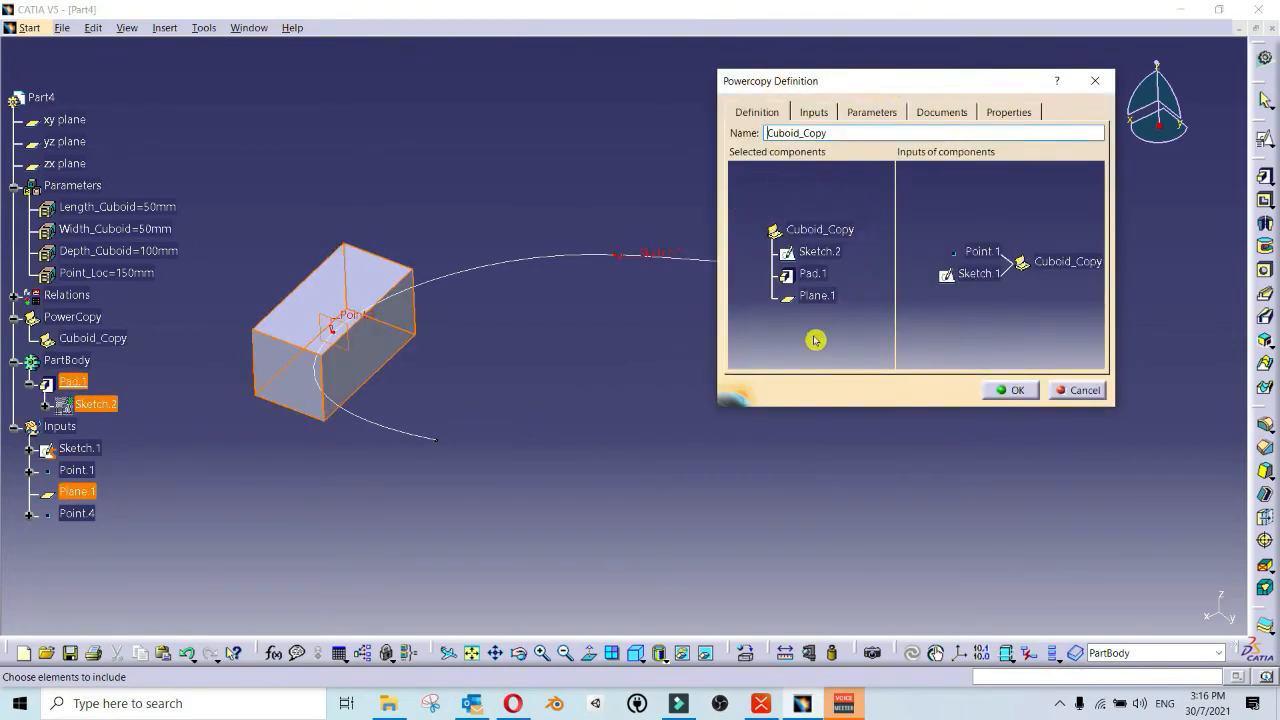
left_click(150, 208)
left_click(145, 229)
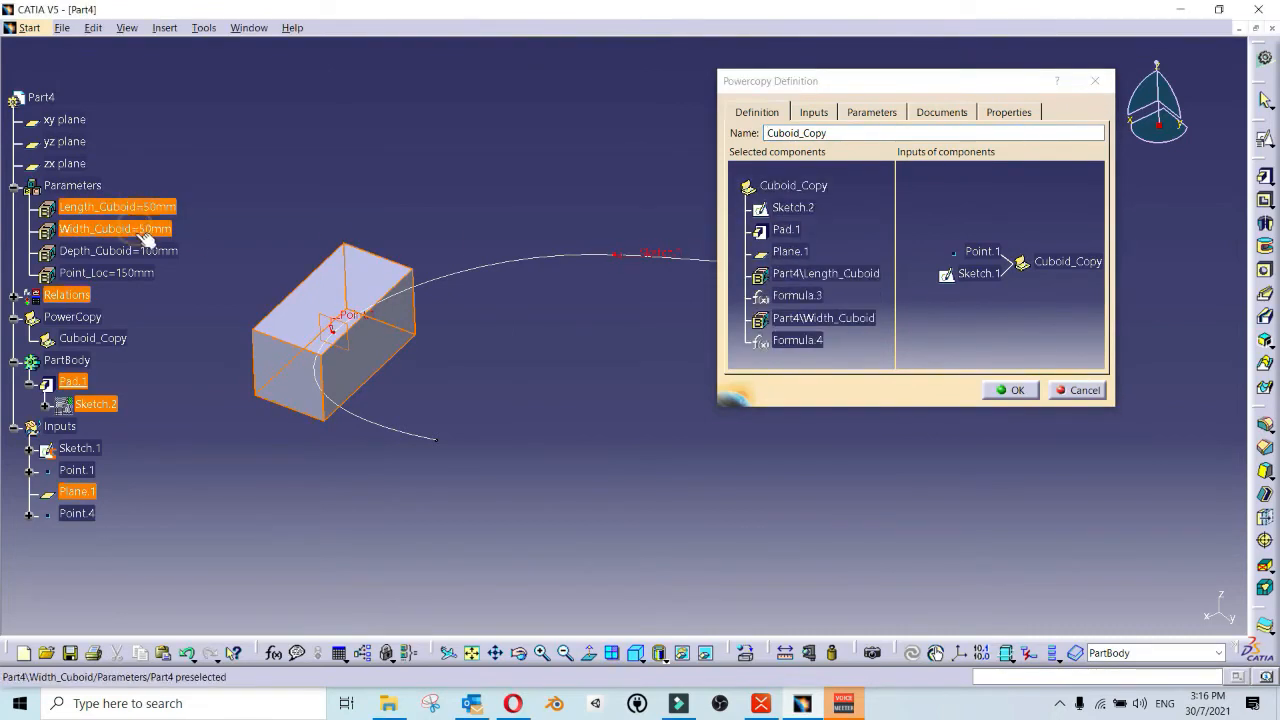
left_click(148, 251)
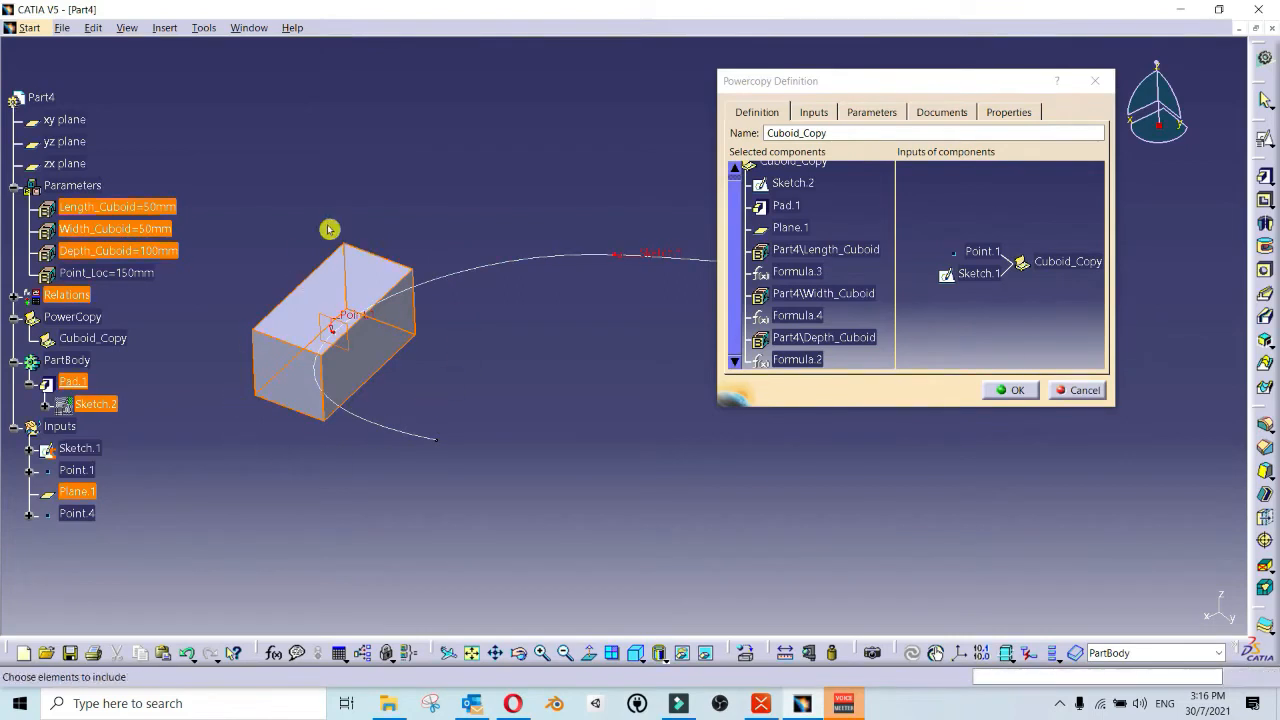
left_click(876, 113)
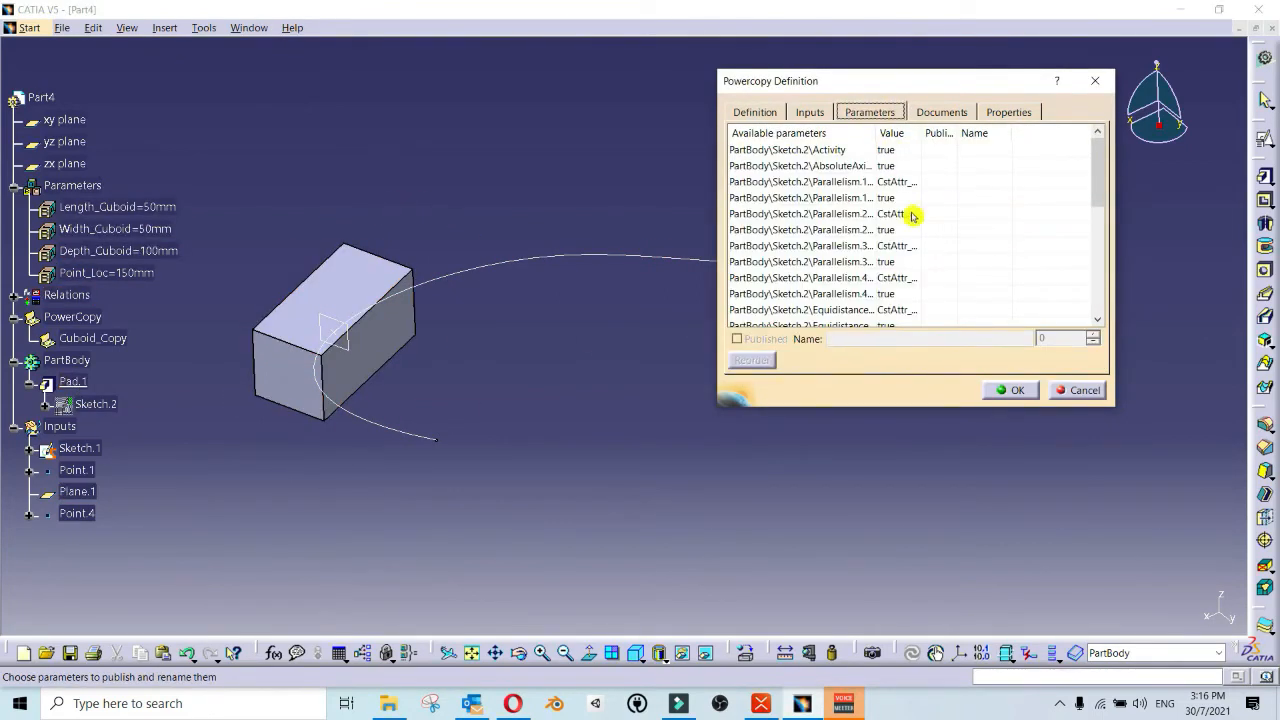
Step: Publish the Depth_Cuboid, Length_Cuboid and Width_Cuboid parameters in the Cuboid_Copy definition
scroll(912, 216, "down", 5)
left_click(895, 134)
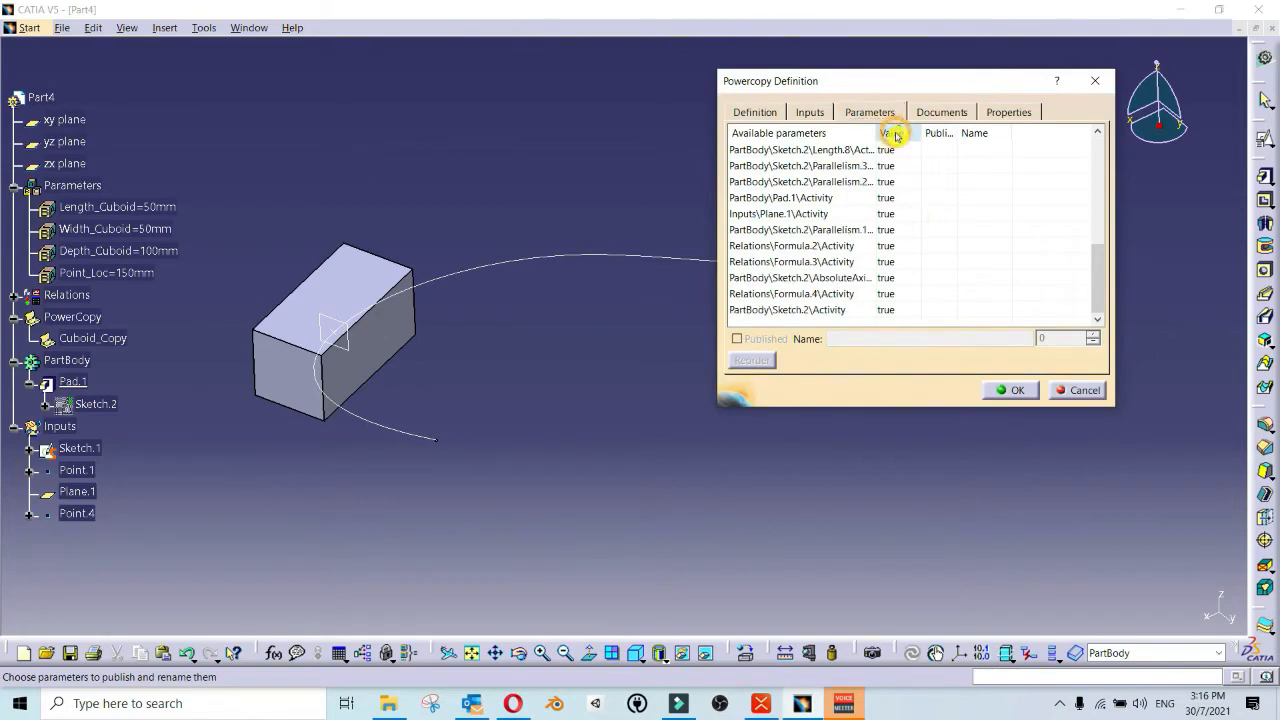
scroll(885, 233, "up", 5)
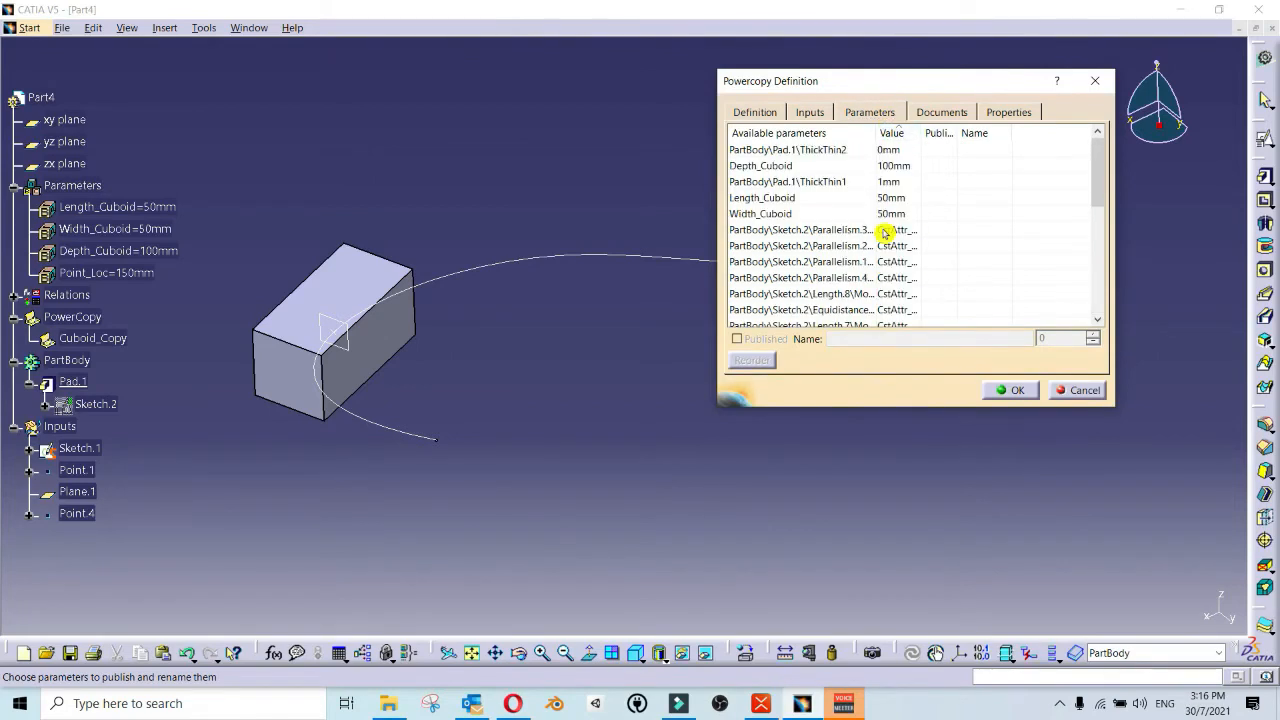
left_click(770, 166)
left_click(739, 341)
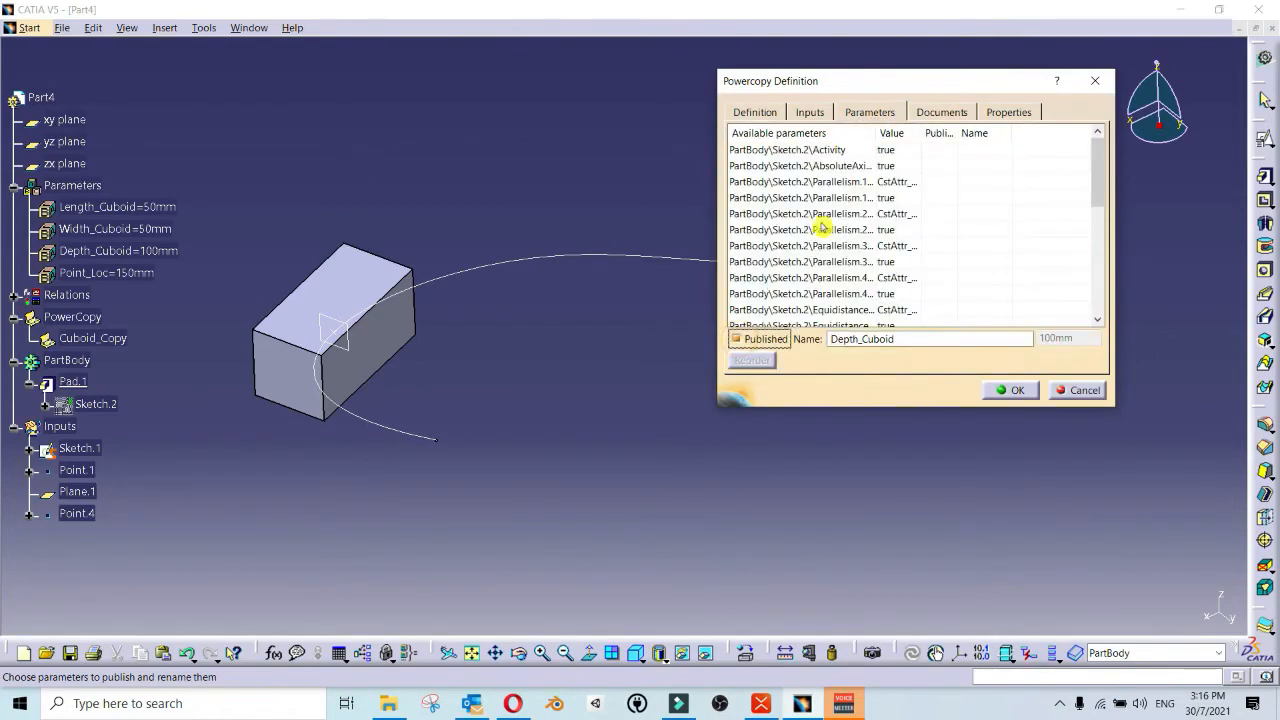
left_click(891, 133)
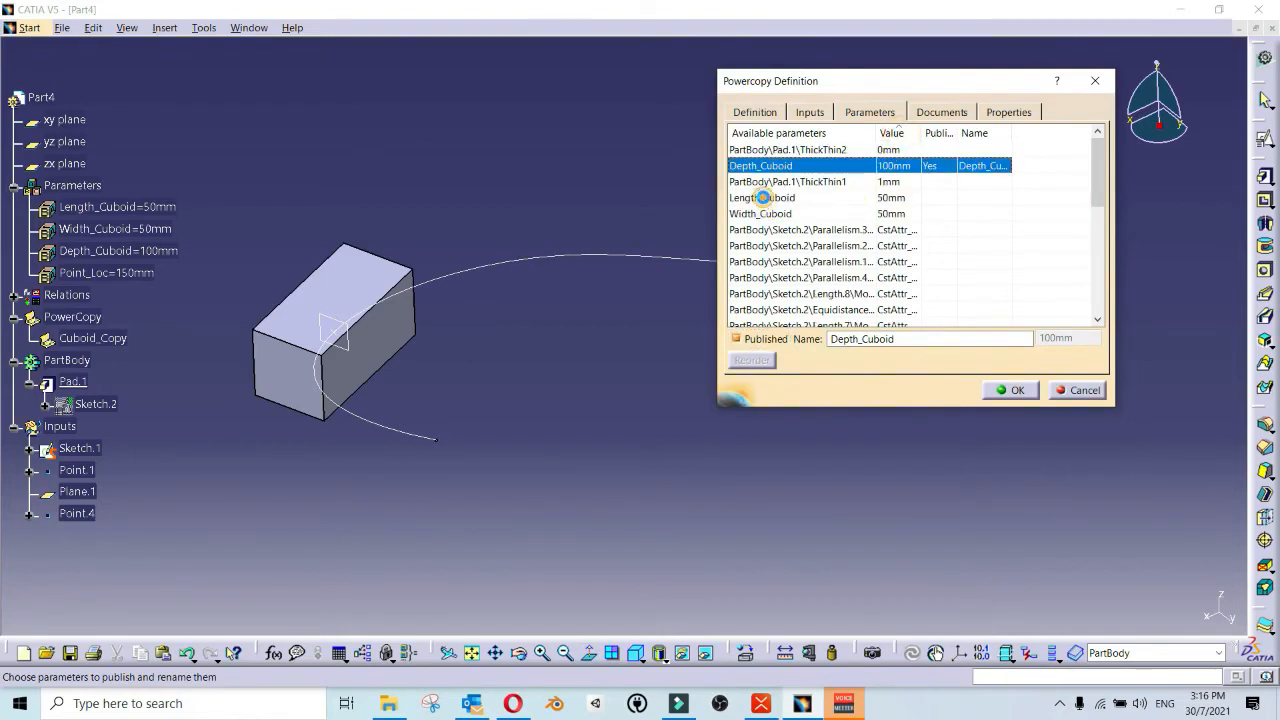
left_click(762, 197)
left_click(739, 341)
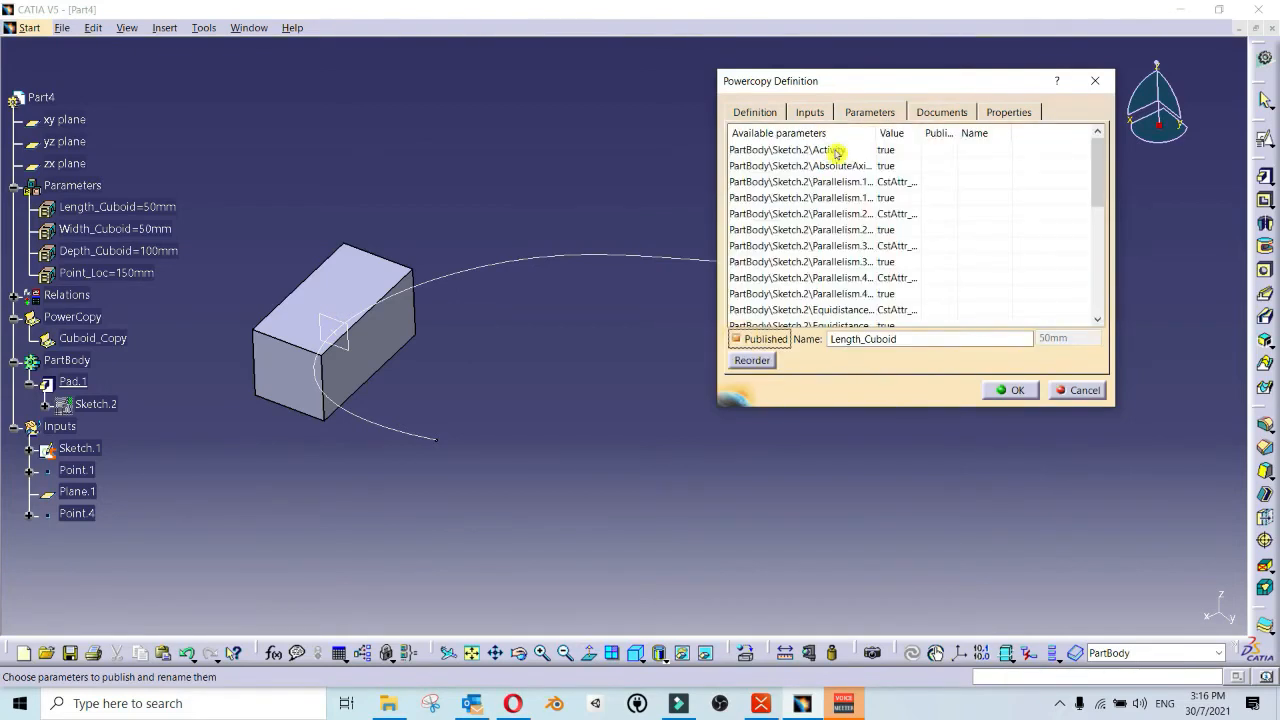
left_click(889, 132)
left_click(760, 214)
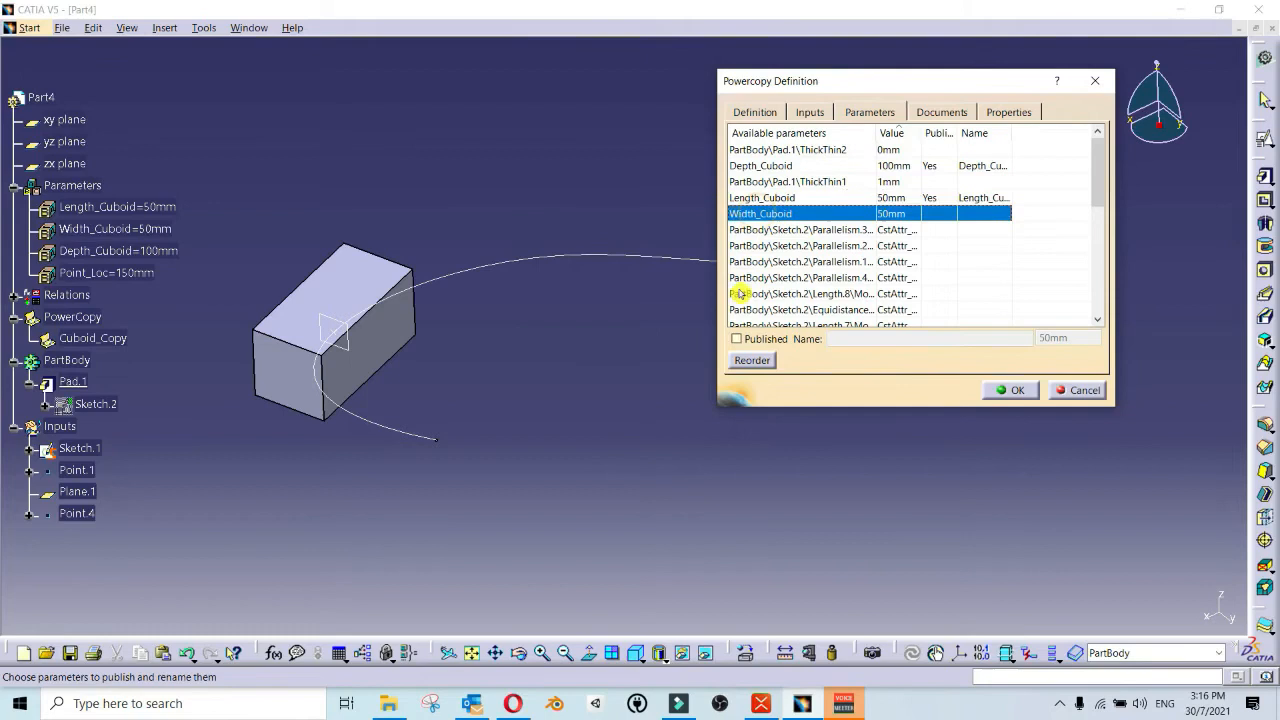
left_click(739, 341)
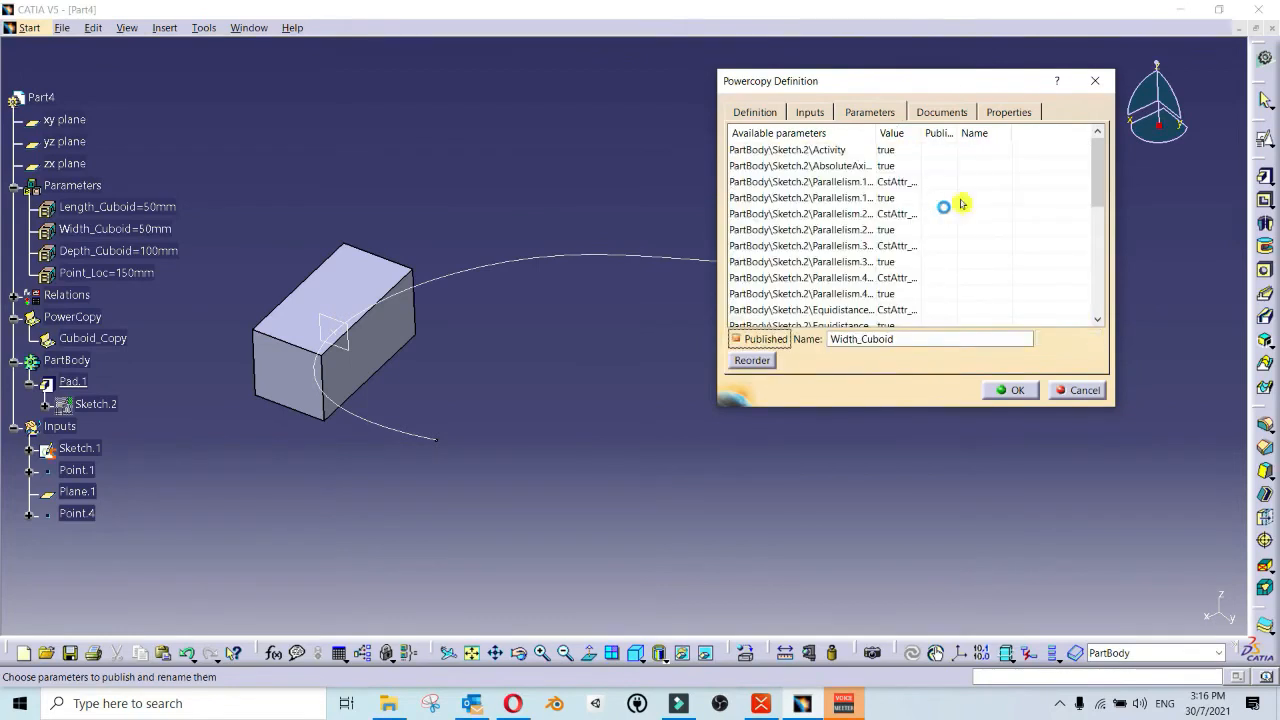
Step: Rename the published depth and length parameters as Depth_Cuboid_Copy and Length_Cuboid_Copy
left_click(980, 133)
scroll(995, 201, "down", 6)
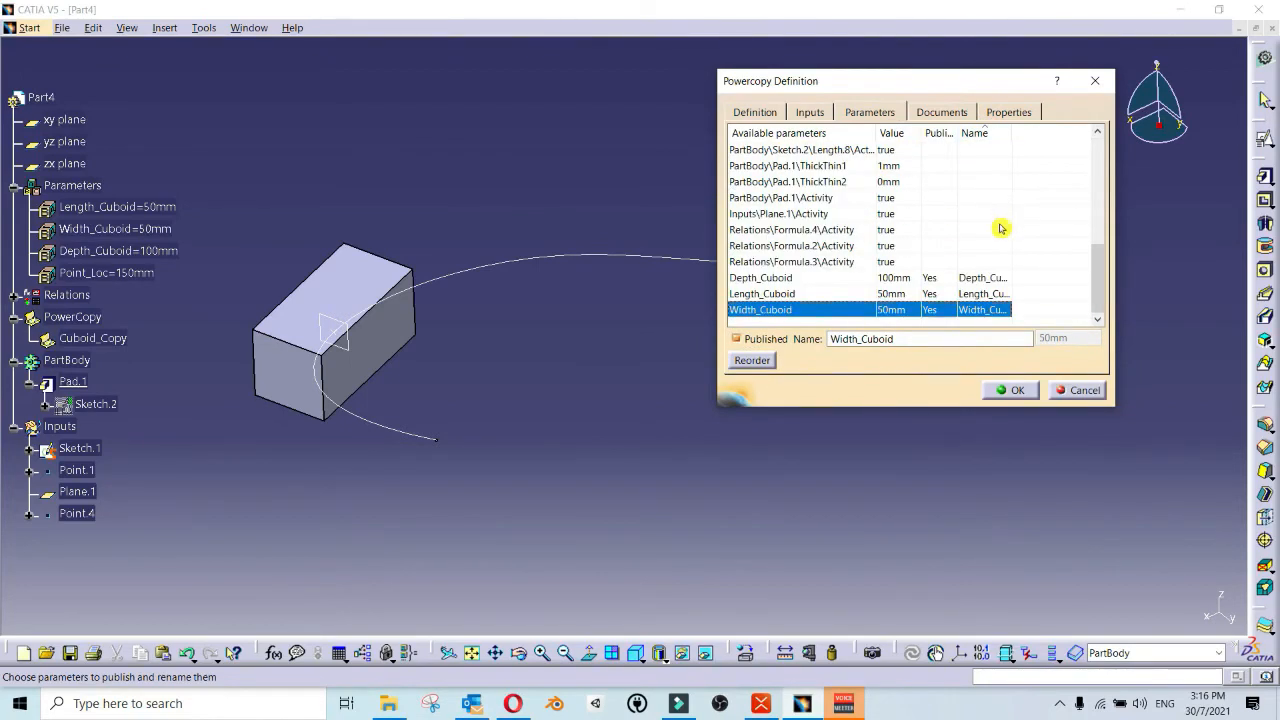
left_click(980, 278)
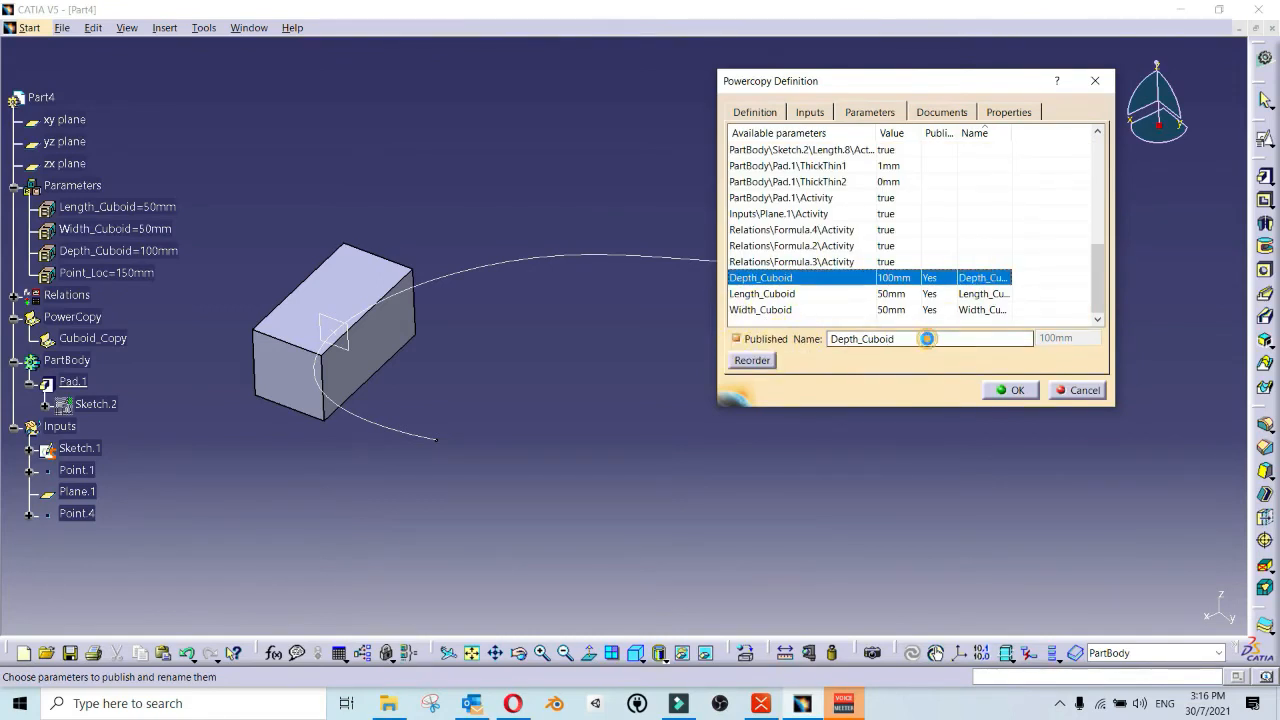
left_click(927, 339)
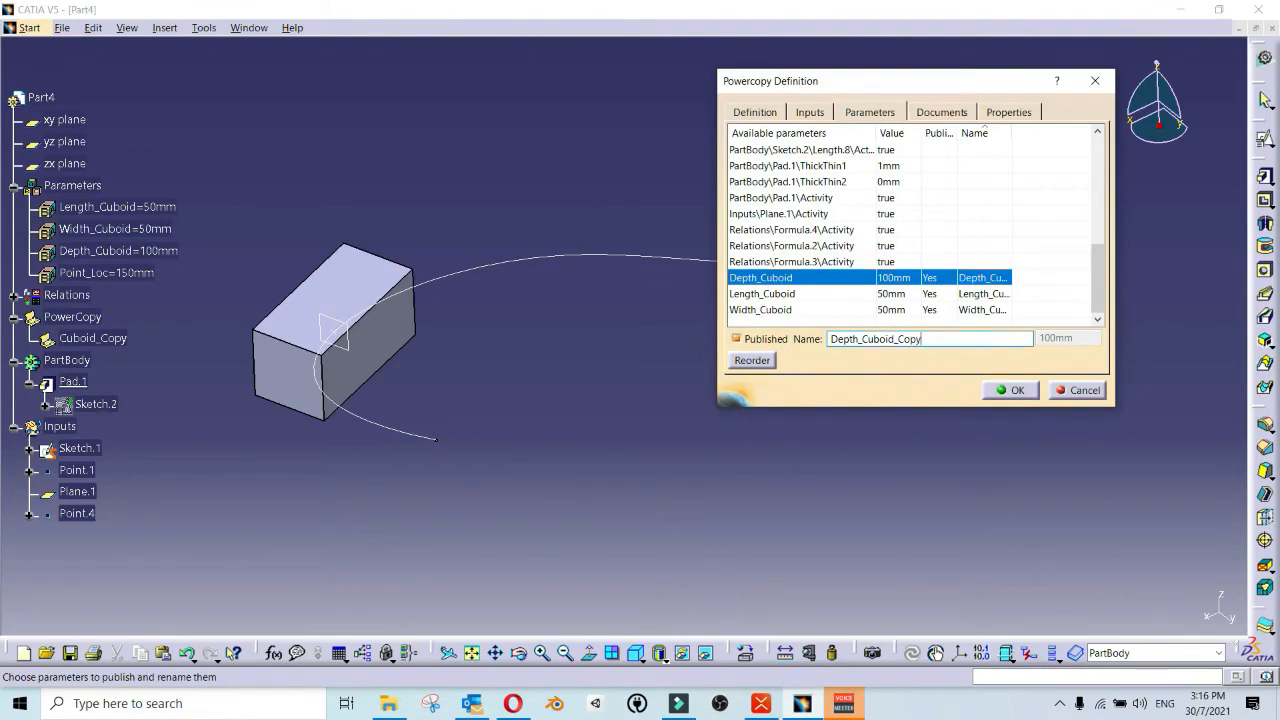
left_click(988, 294)
left_click(910, 340)
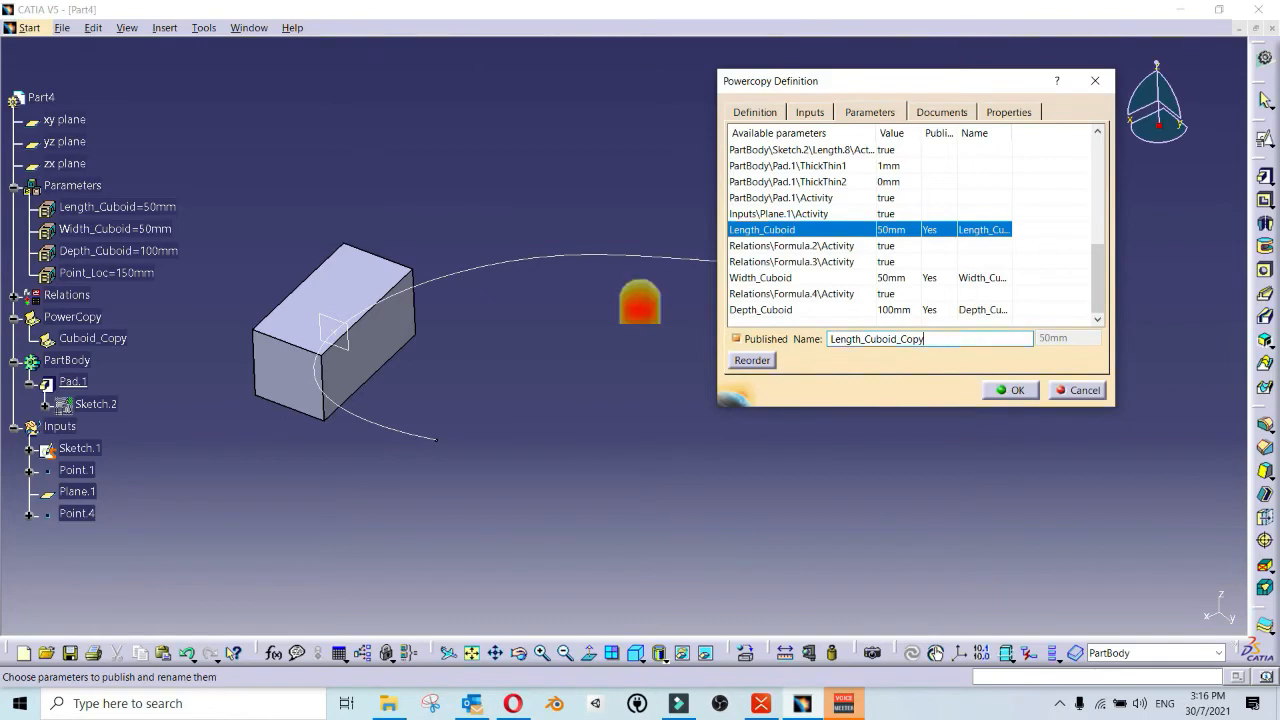
key("shift+Left")
key("shift+Left")
key("shift+Left")
key("shift+Left")
key("shift+Left")
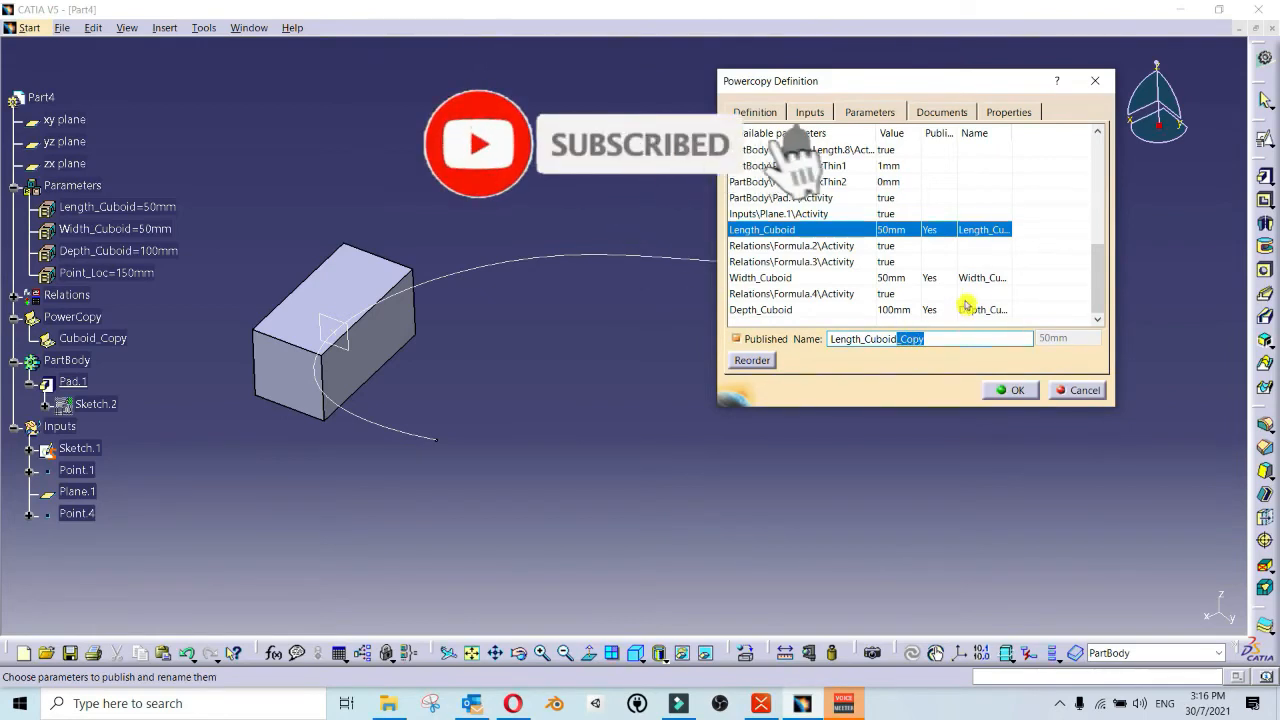
Step: Rename the published width parameter as Width_Cuboid_Copy, check the three published names and accept the power copy definition
left_click(985, 277)
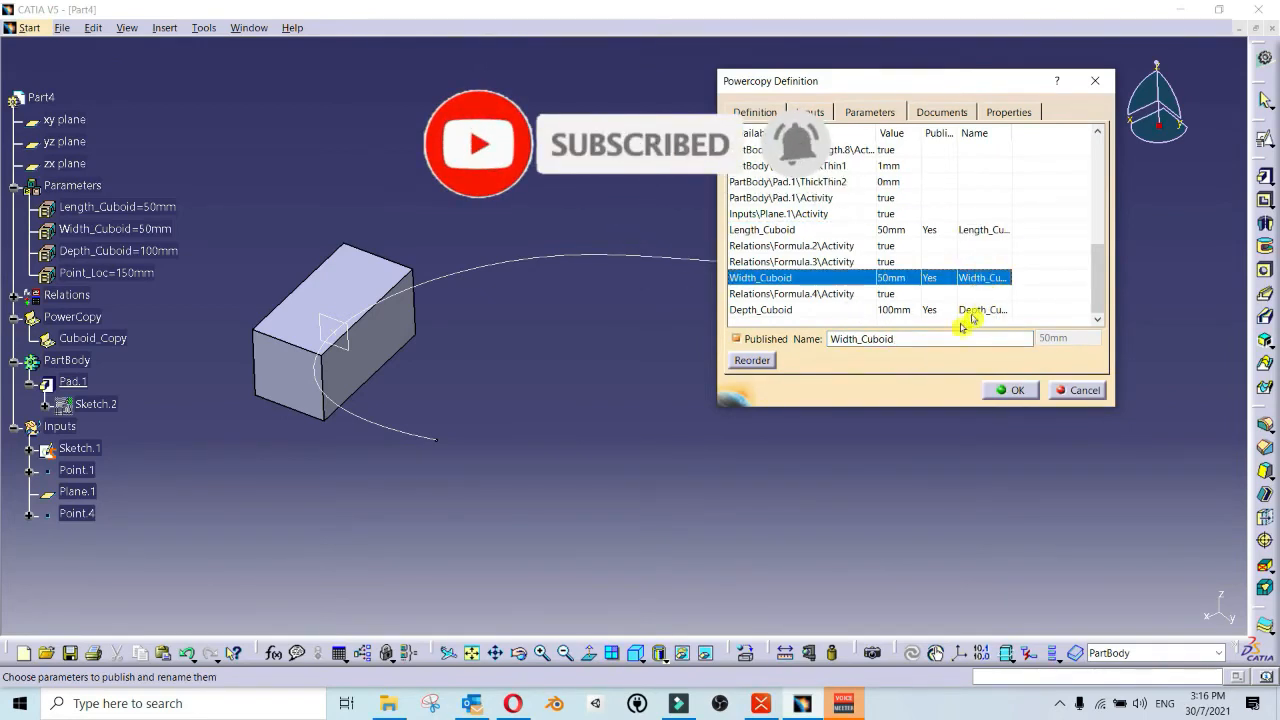
left_click(926, 340)
left_click(977, 308)
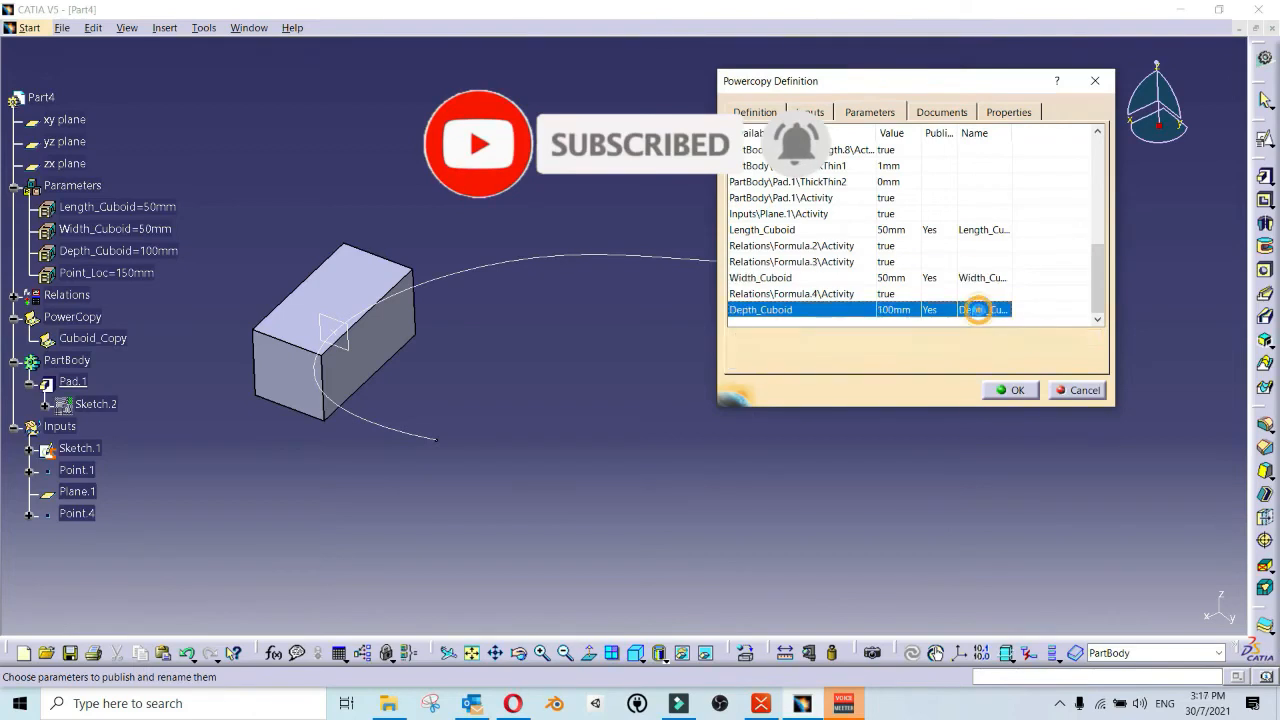
left_click(985, 277)
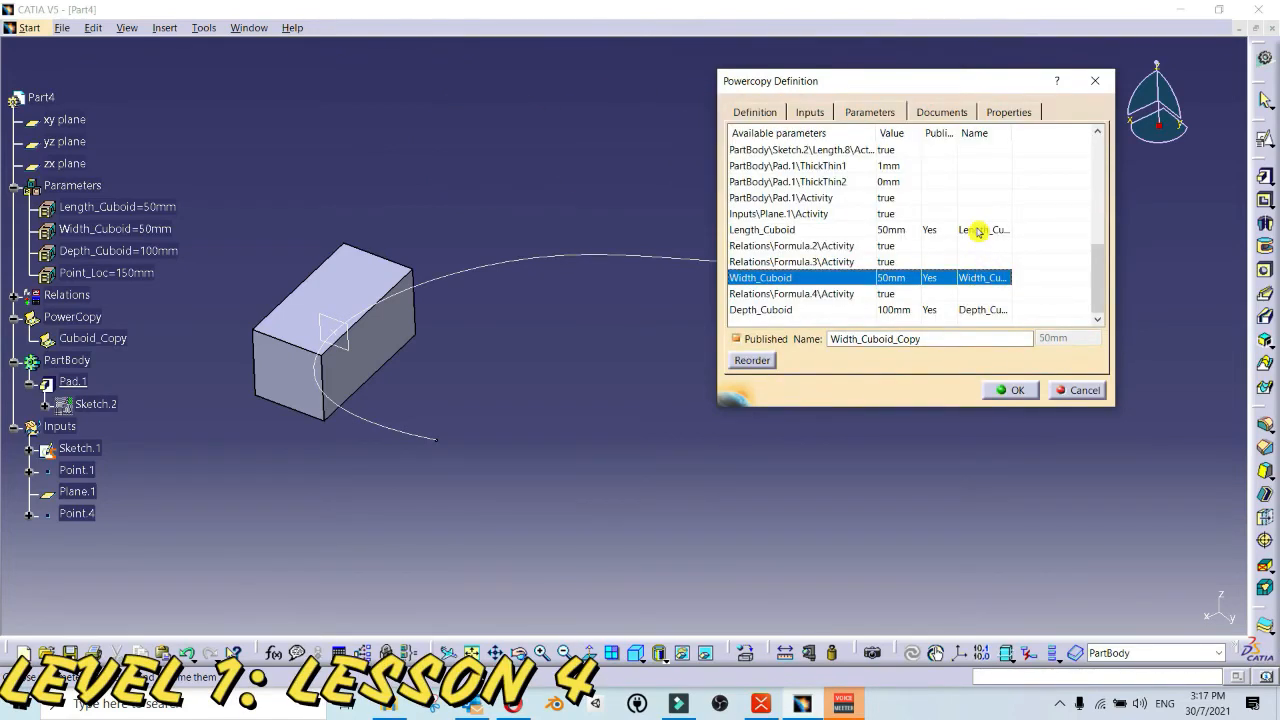
left_click(979, 231)
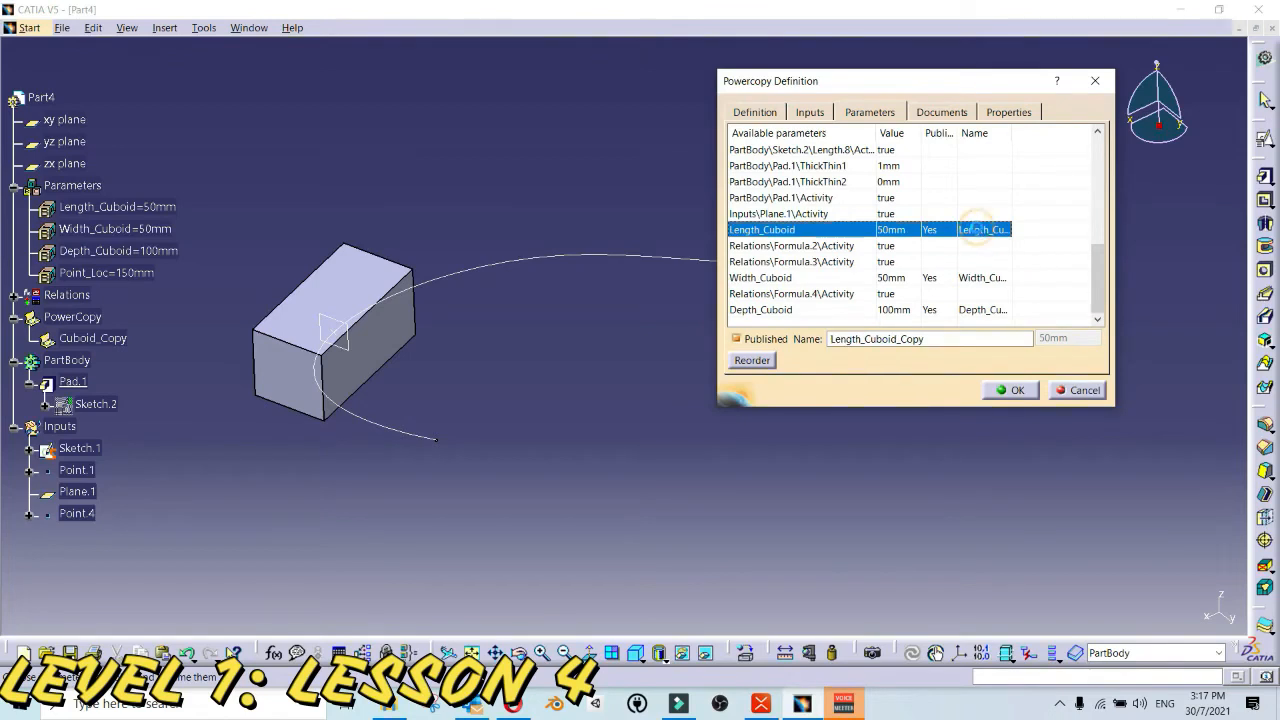
left_click(987, 311)
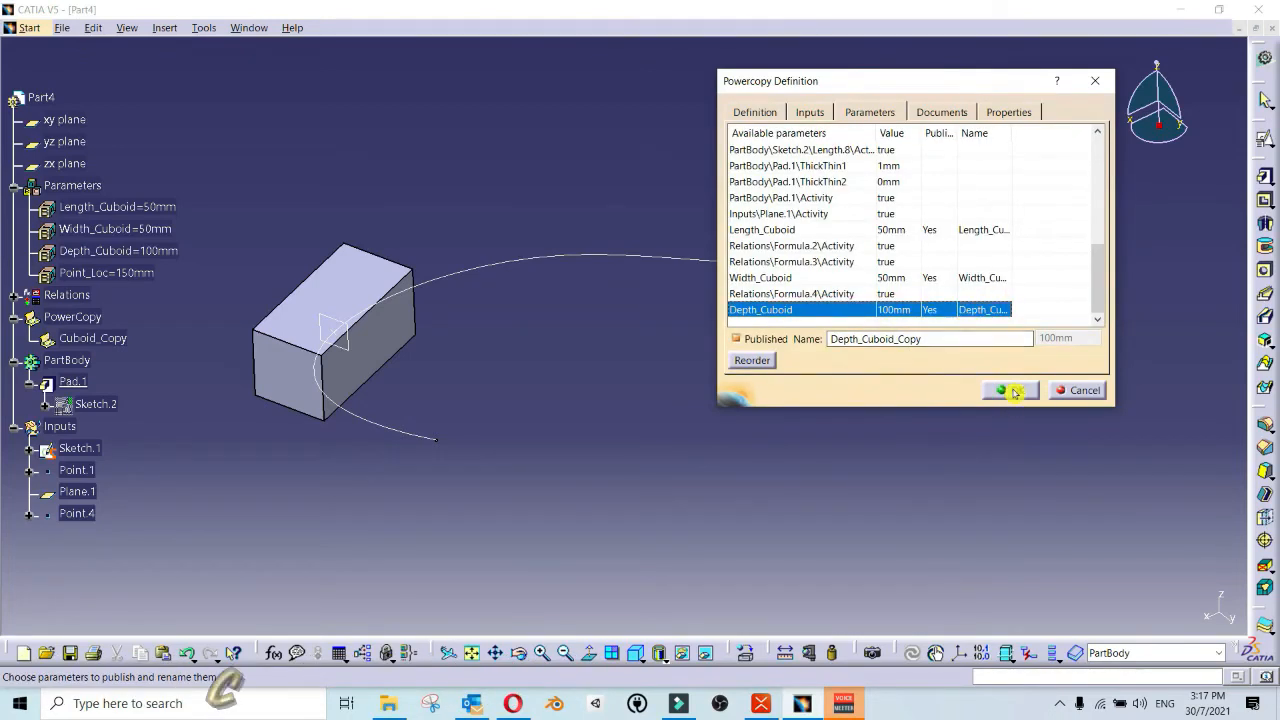
left_click(1012, 392)
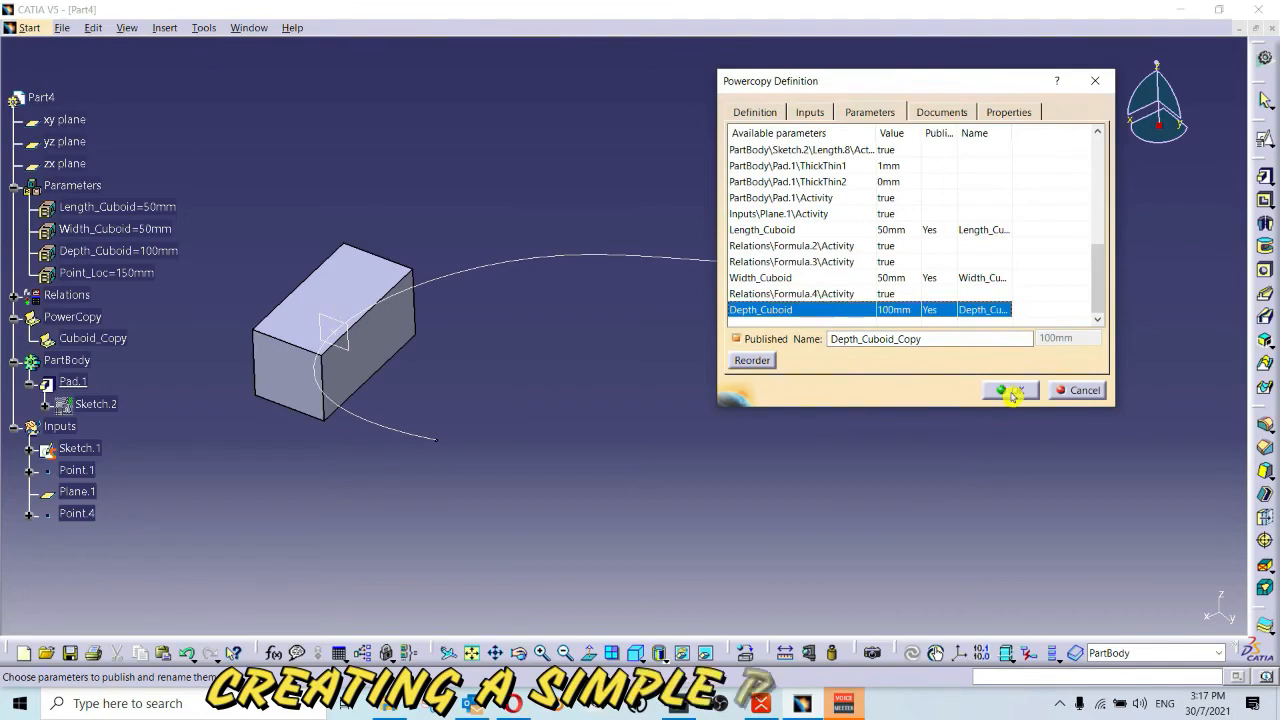
Step: Start instantiating Cuboid_Copy after Pad.1, assigning Point.4 as Input_Point and Sketch.1 as Input_Curve
right_click(103, 338)
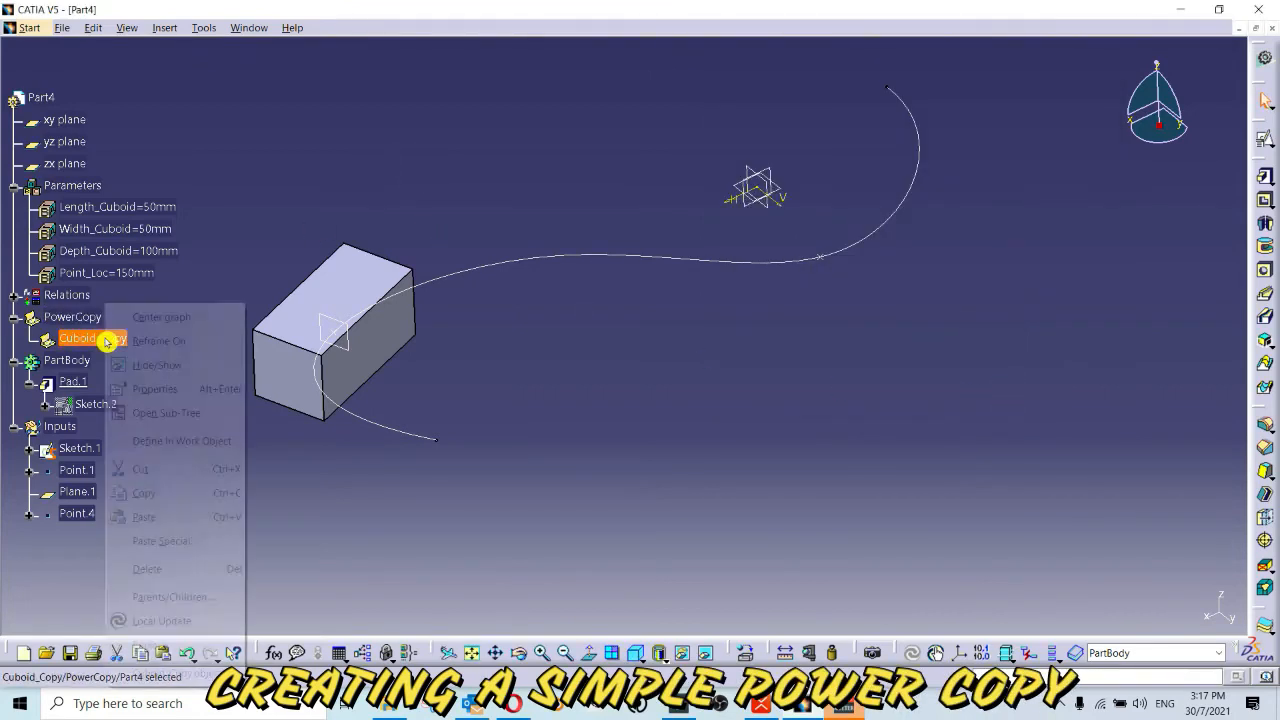
mouse_move(186, 676)
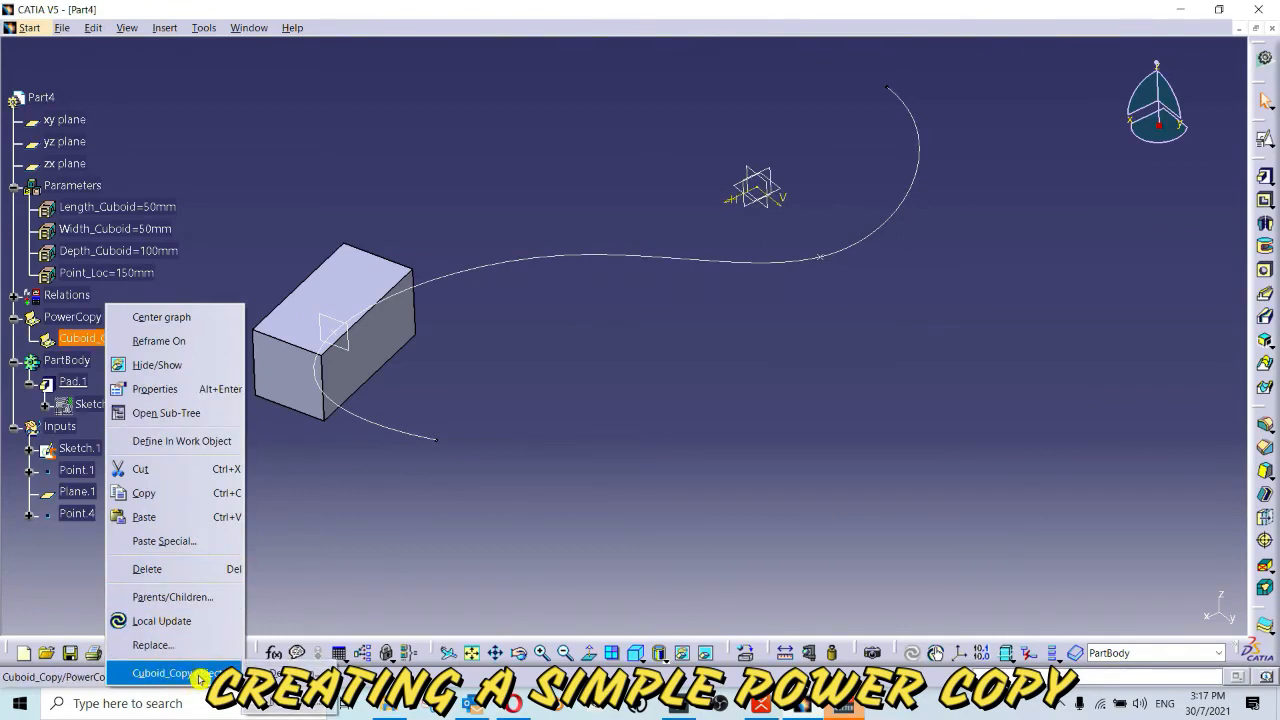
left_click(290, 667)
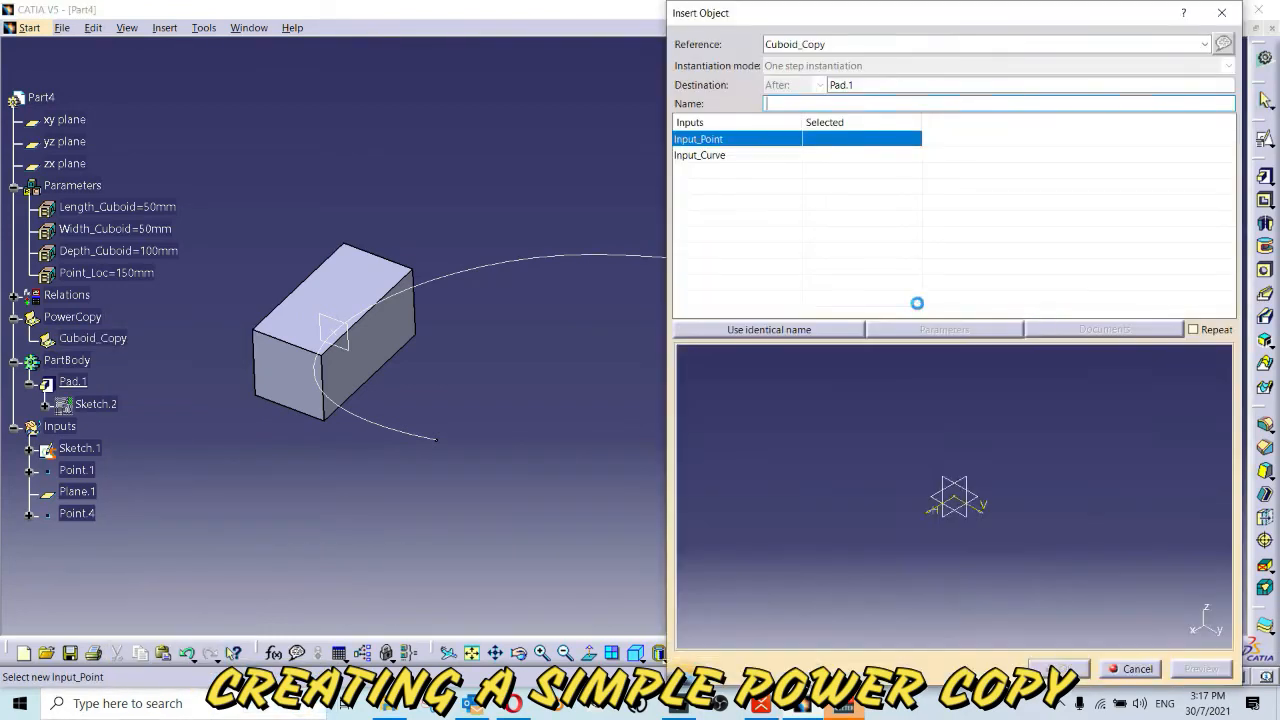
middle_click_drag(459, 278, 489, 286)
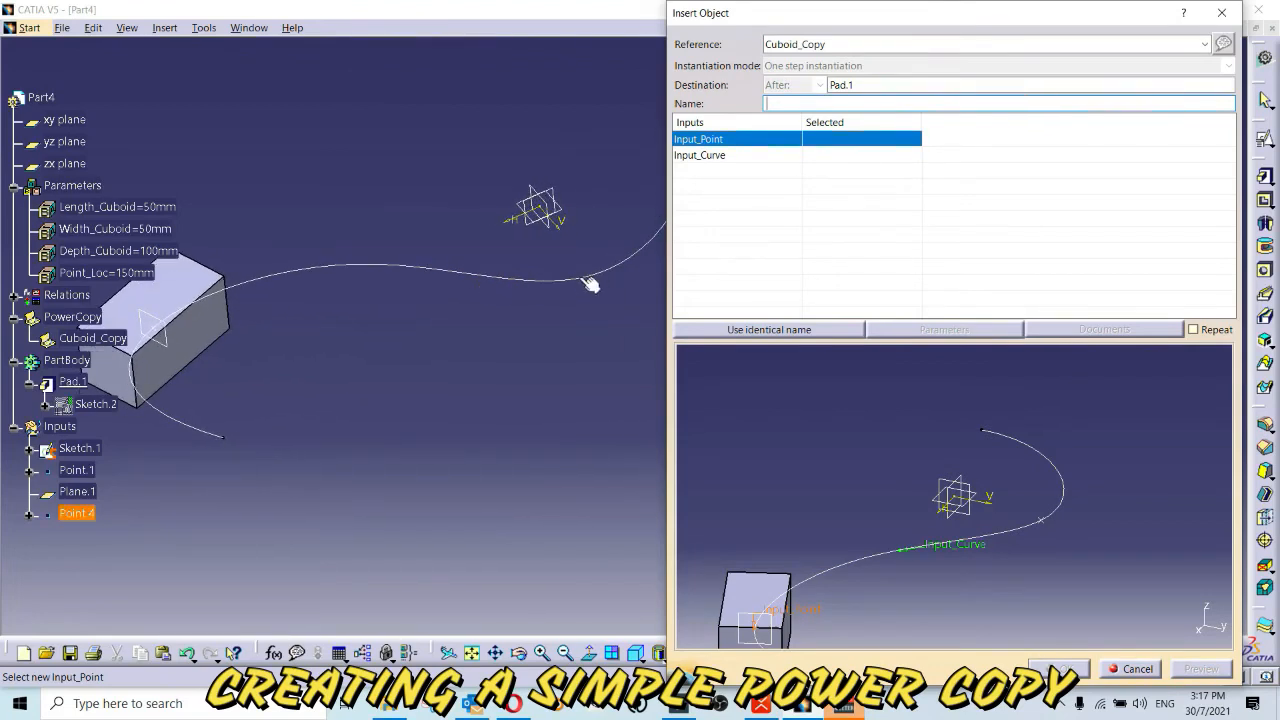
left_click(581, 280)
left_click(511, 285)
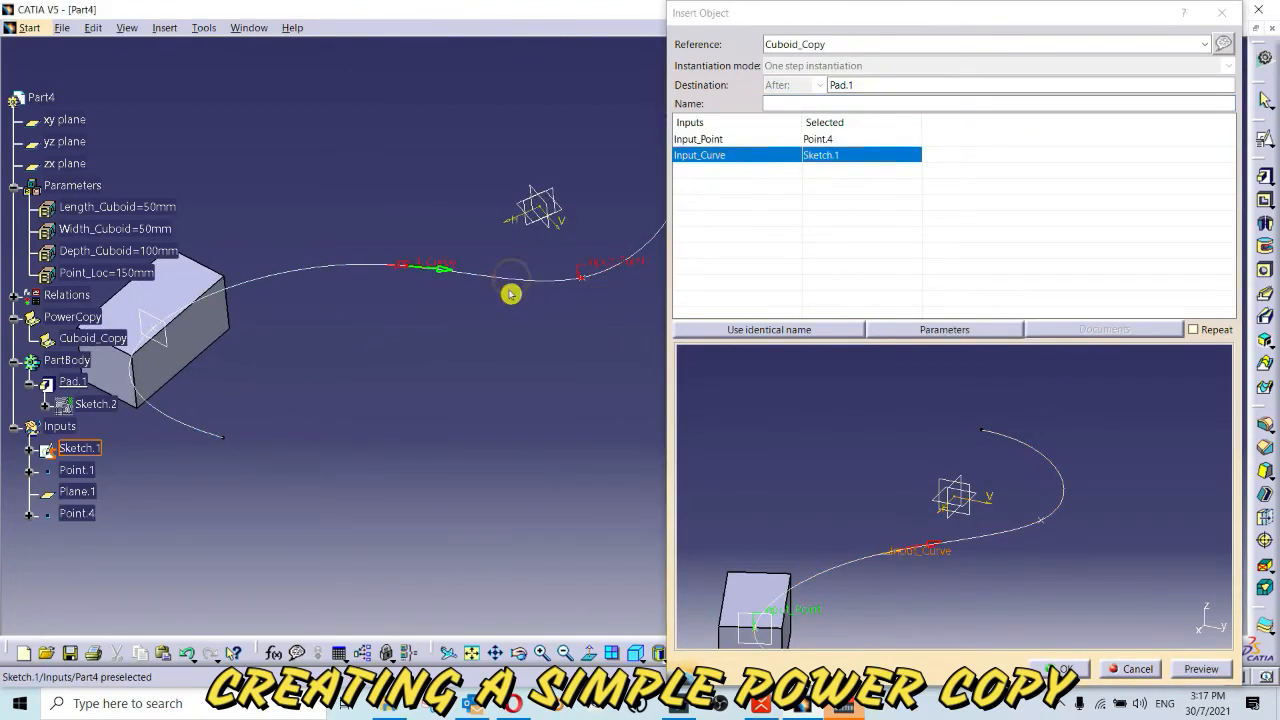
Step: Set Depth_Cuboid_Copy, Length_Cuboid_Copy and Width_Cuboid_Copy to 75 mm and complete the instantiation
left_click(988, 330)
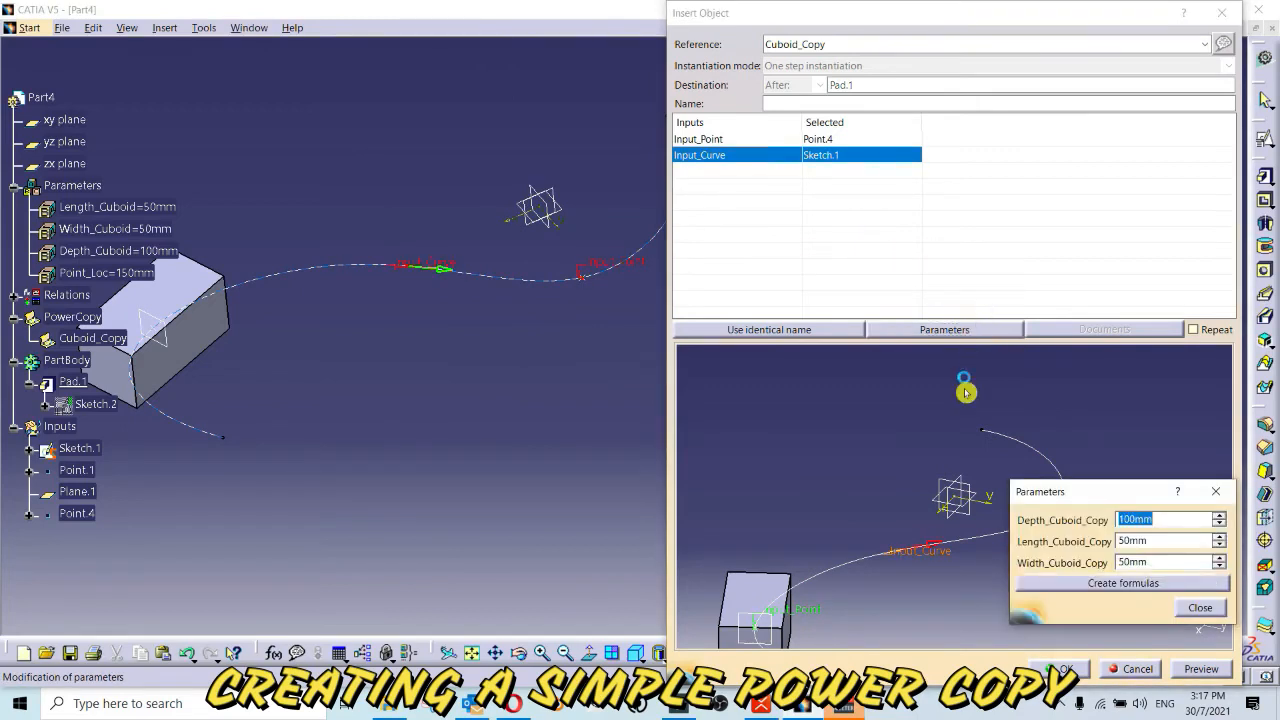
left_click_drag(1124, 500, 975, 221)
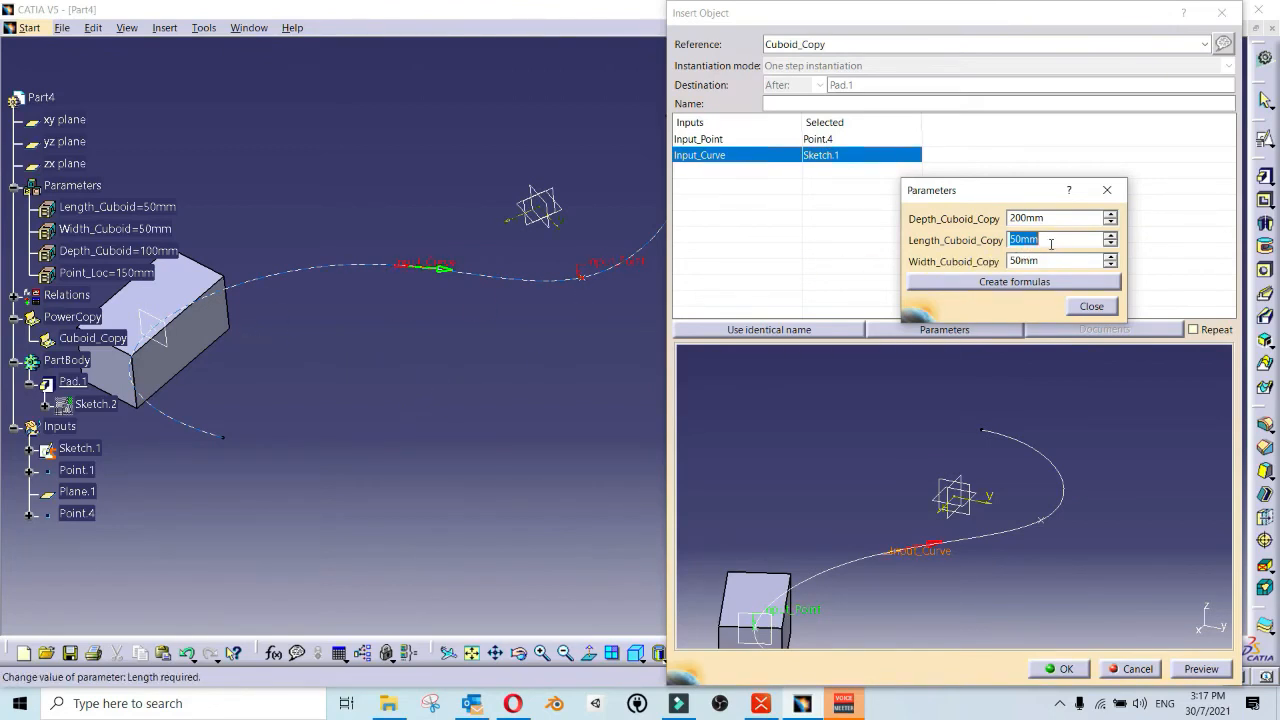
key("Tab")
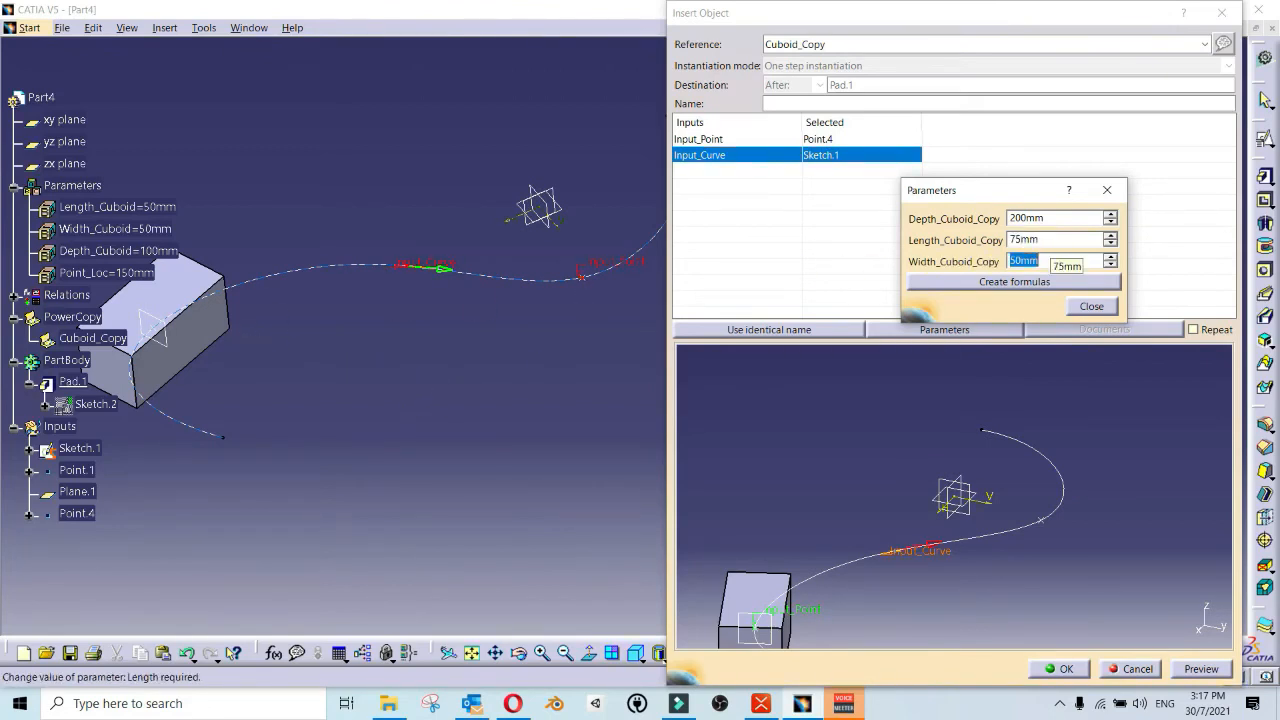
type("75")
key("Tab")
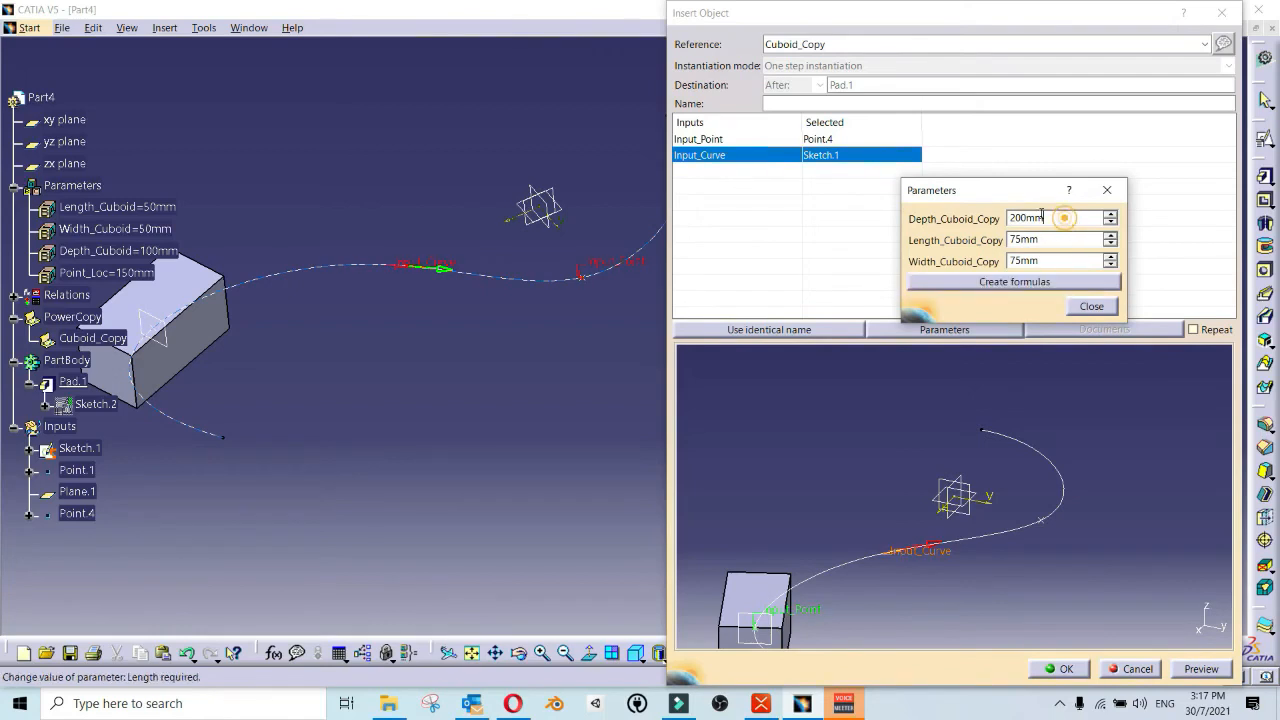
double_click(1060, 218)
type("75mm")
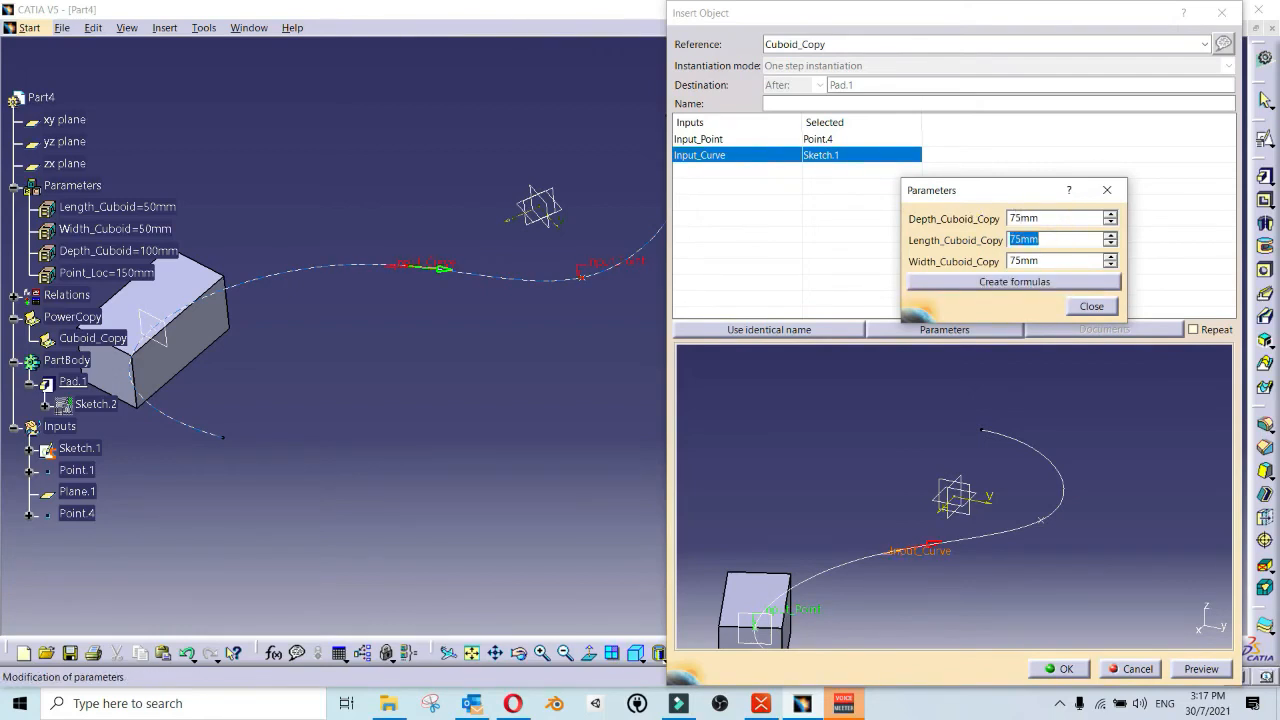
left_click(1092, 308)
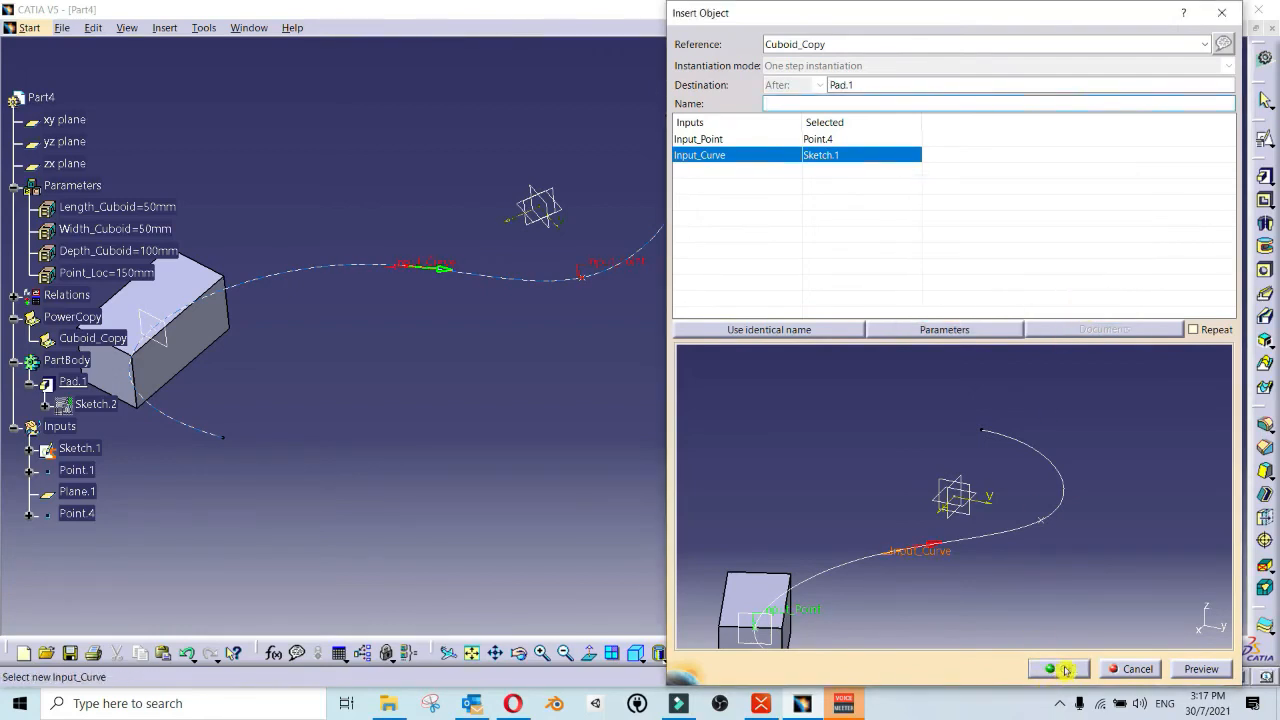
left_click(1068, 668)
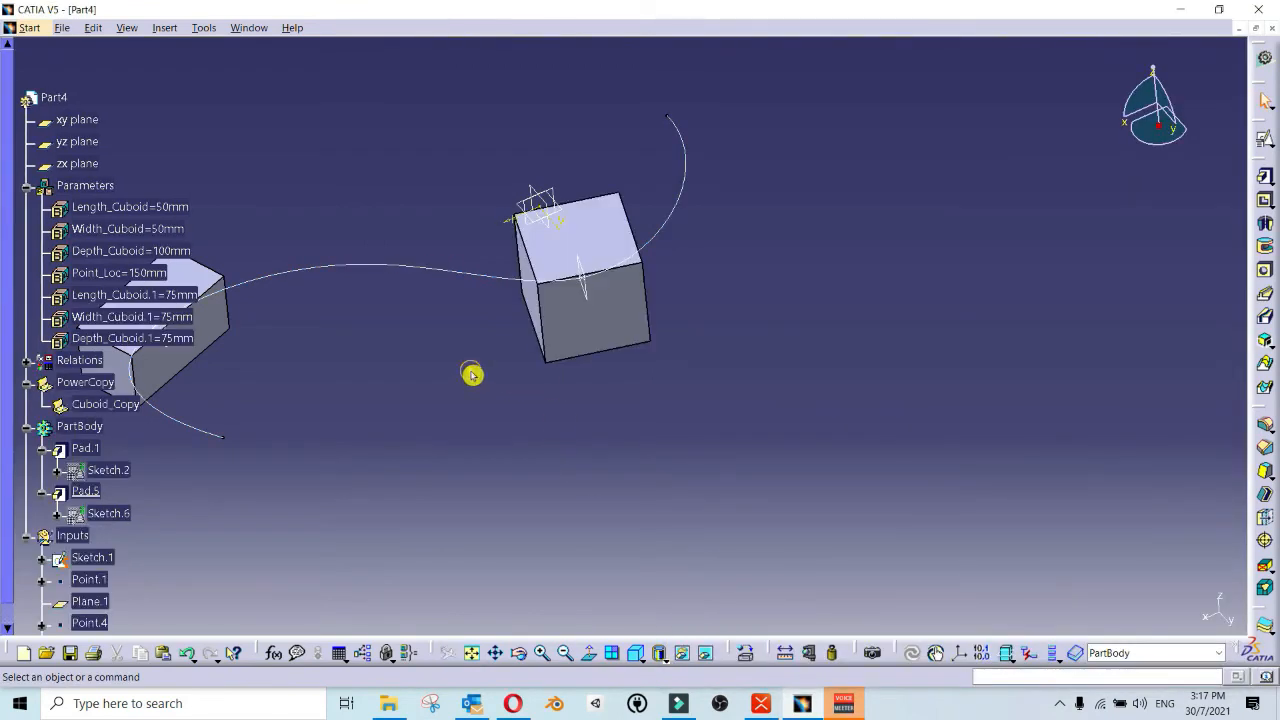
Step: Compare the instantiated cuboid with the original and review its parameters, pad, sketch and plane in the specification tree
middle_click_drag(473, 376, 137, 220)
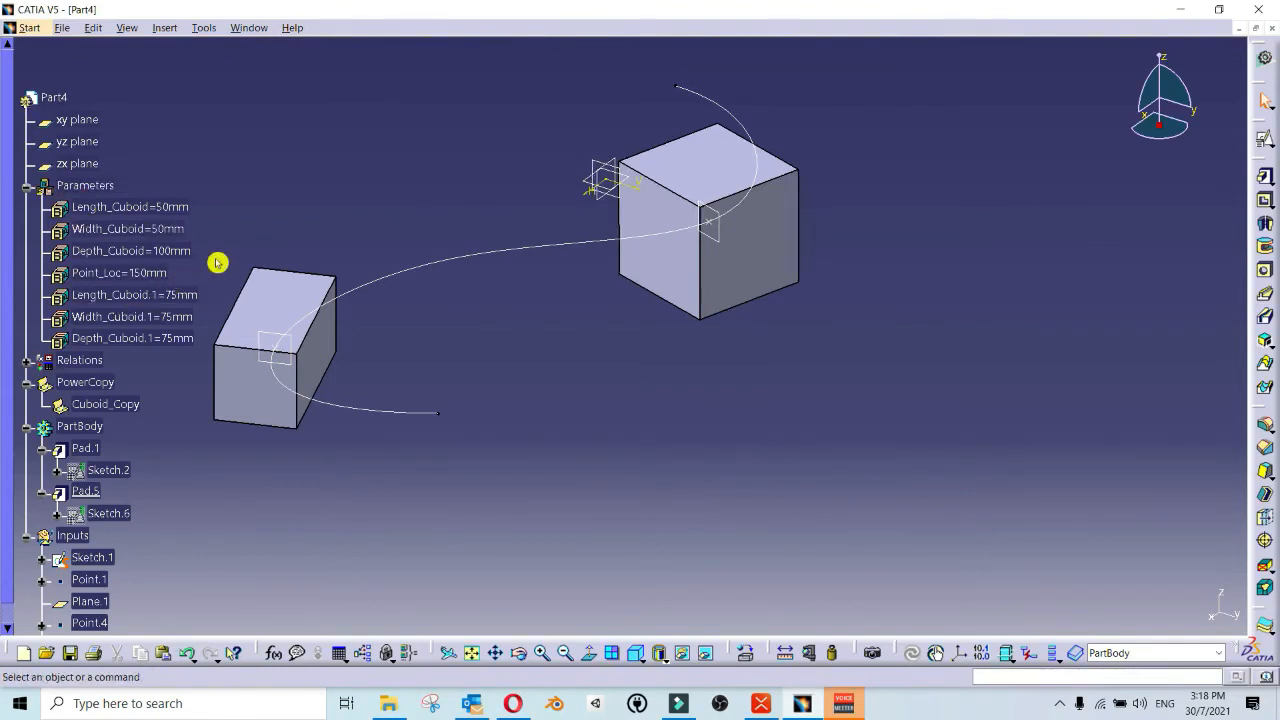
mouse_move(192, 275)
middle_mouse_down()
mouse_move(217, 263)
mouse_move(446, 271)
mouse_move(491, 294)
mouse_move(502, 328)
mouse_move(518, 320)
middle_mouse_up()
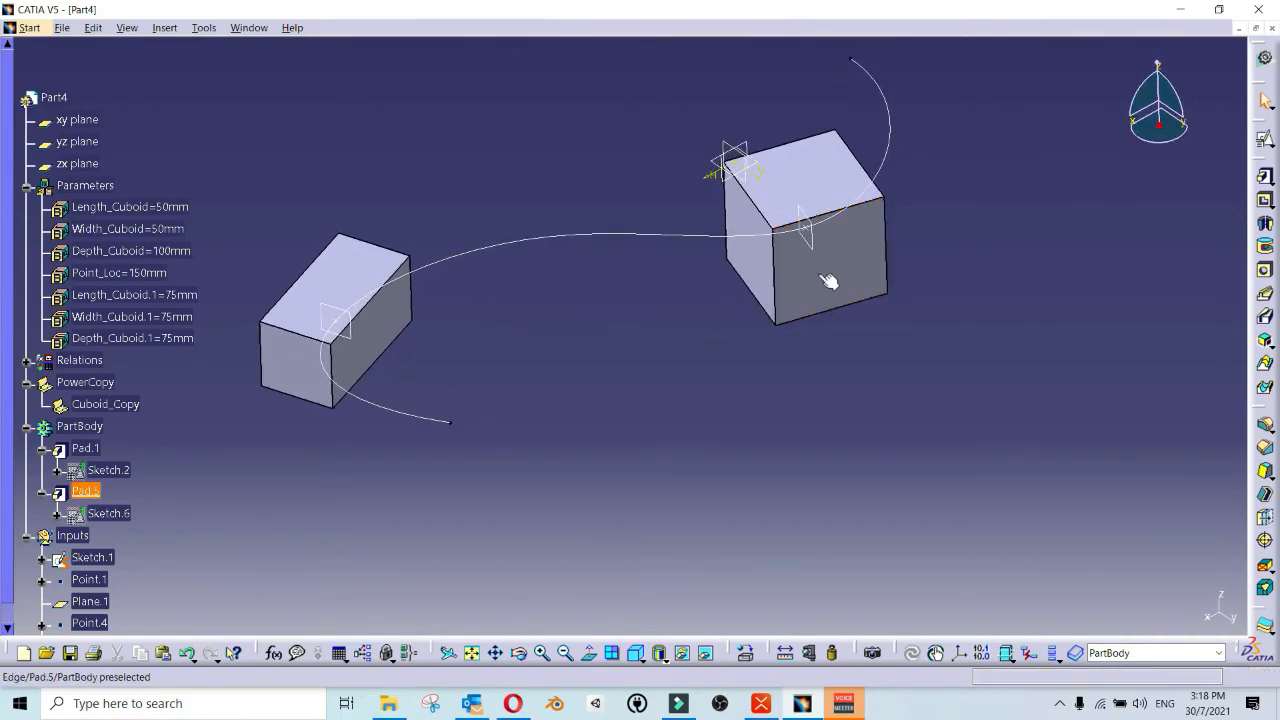
scroll(143, 477, "down", 5)
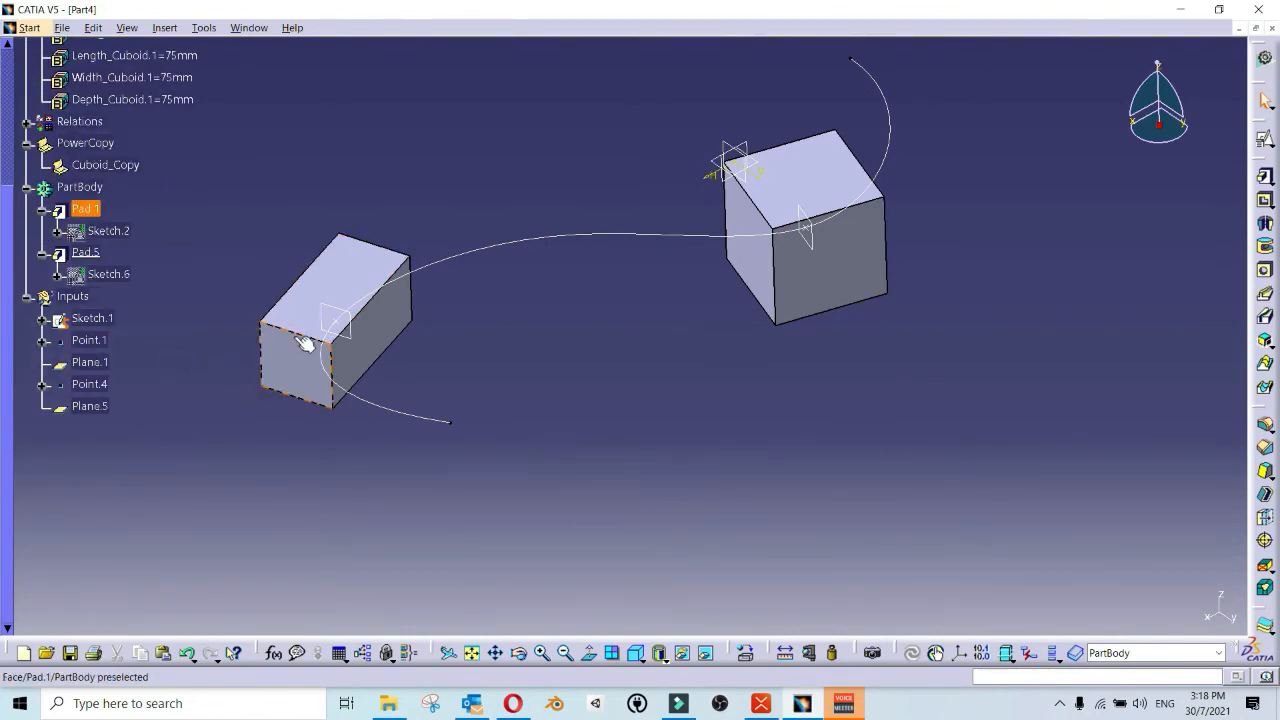
middle_click_drag(771, 266, 808, 251)
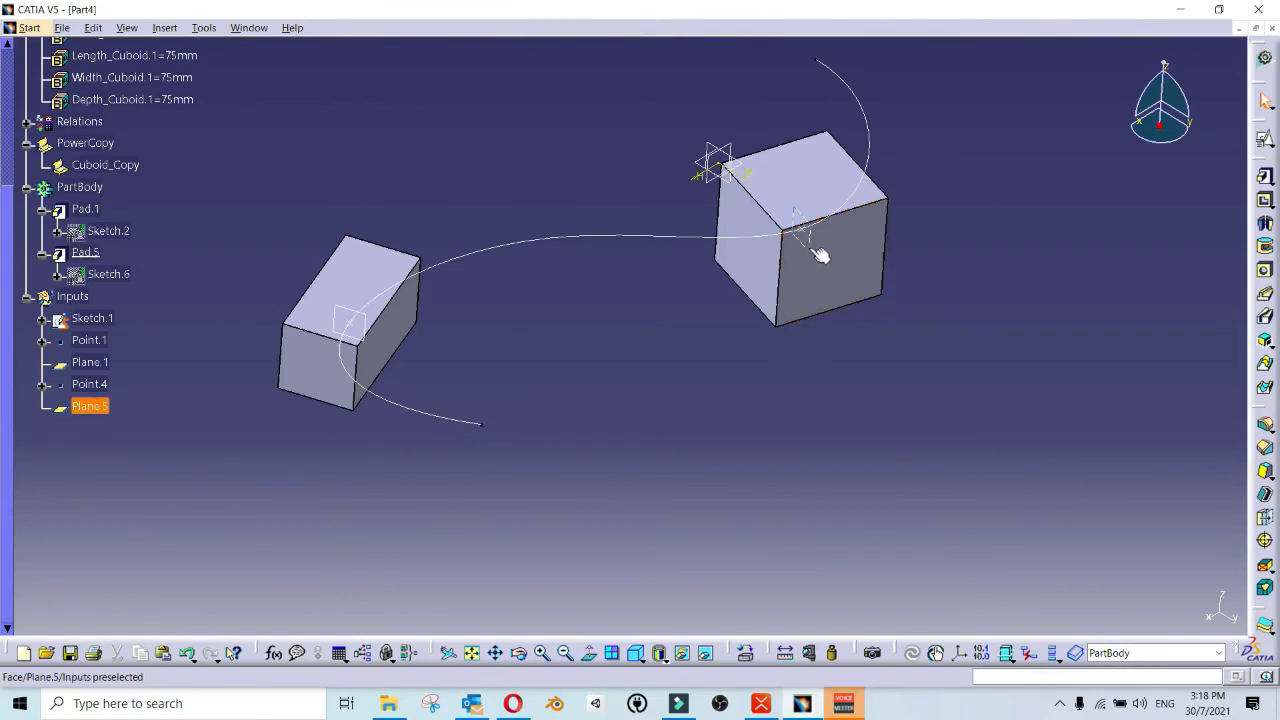
middle_click_drag(820, 238, 820, 258)
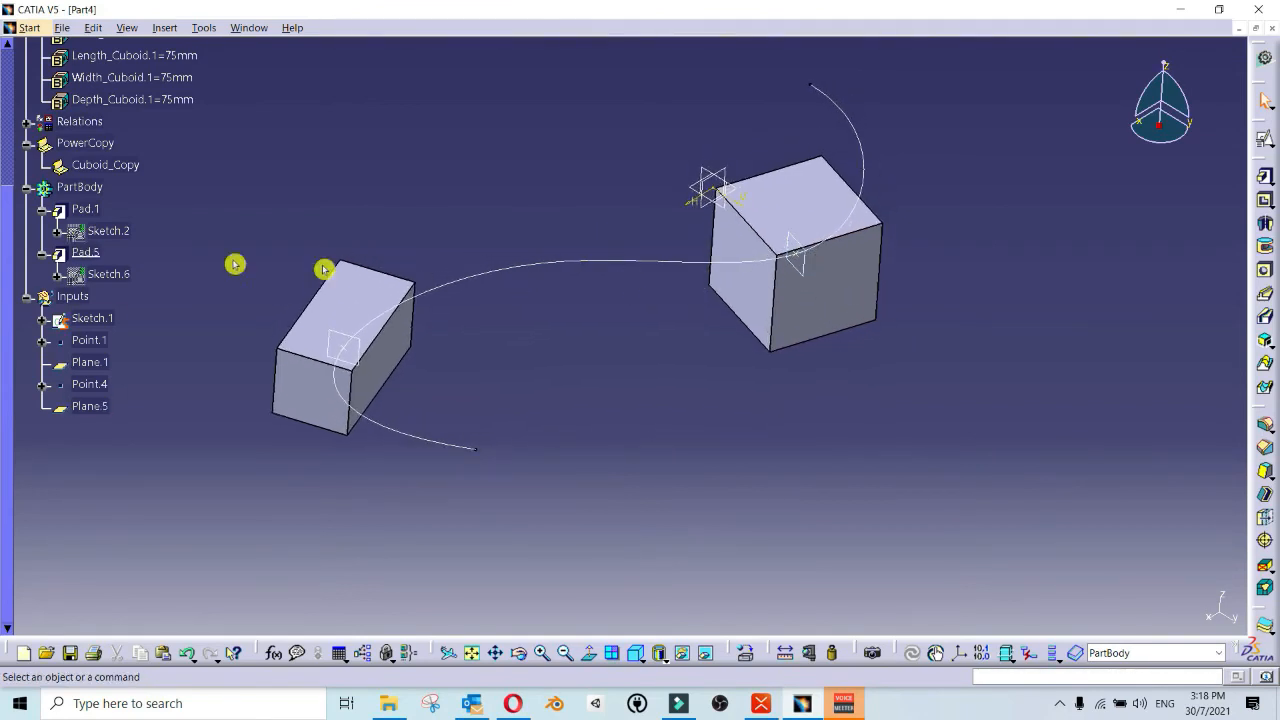
left_click(104, 256)
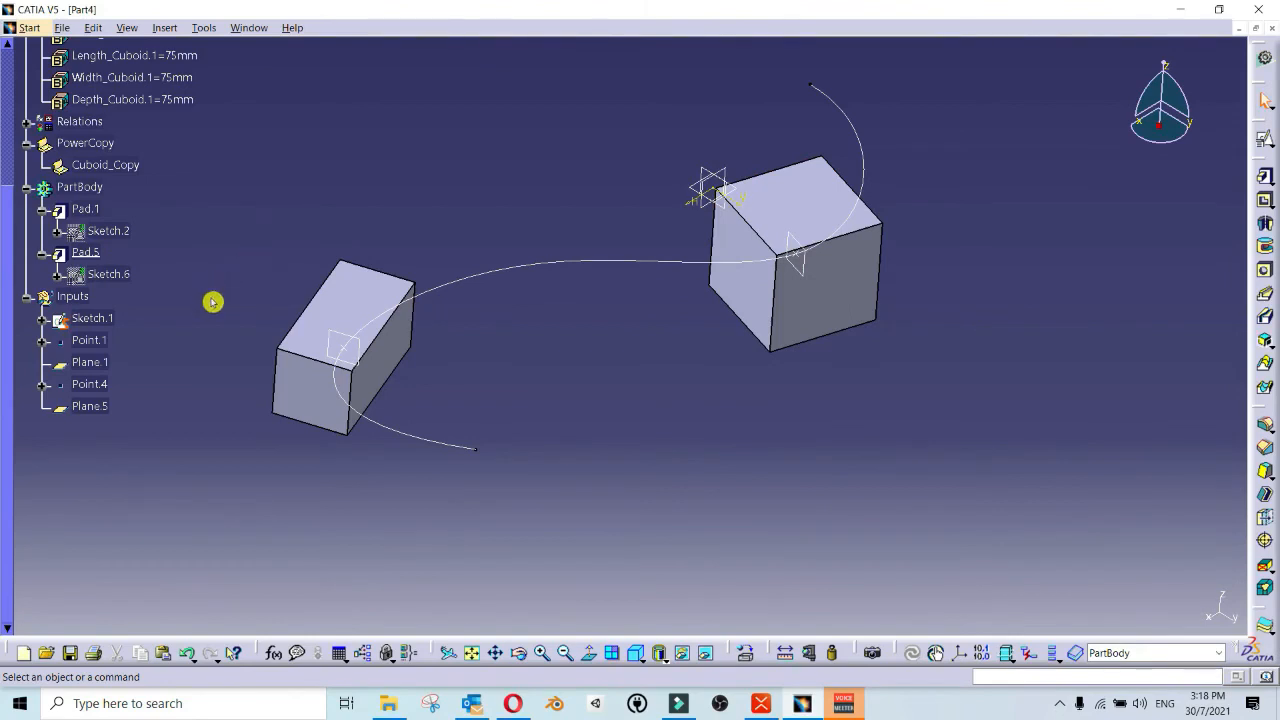
left_click(174, 259)
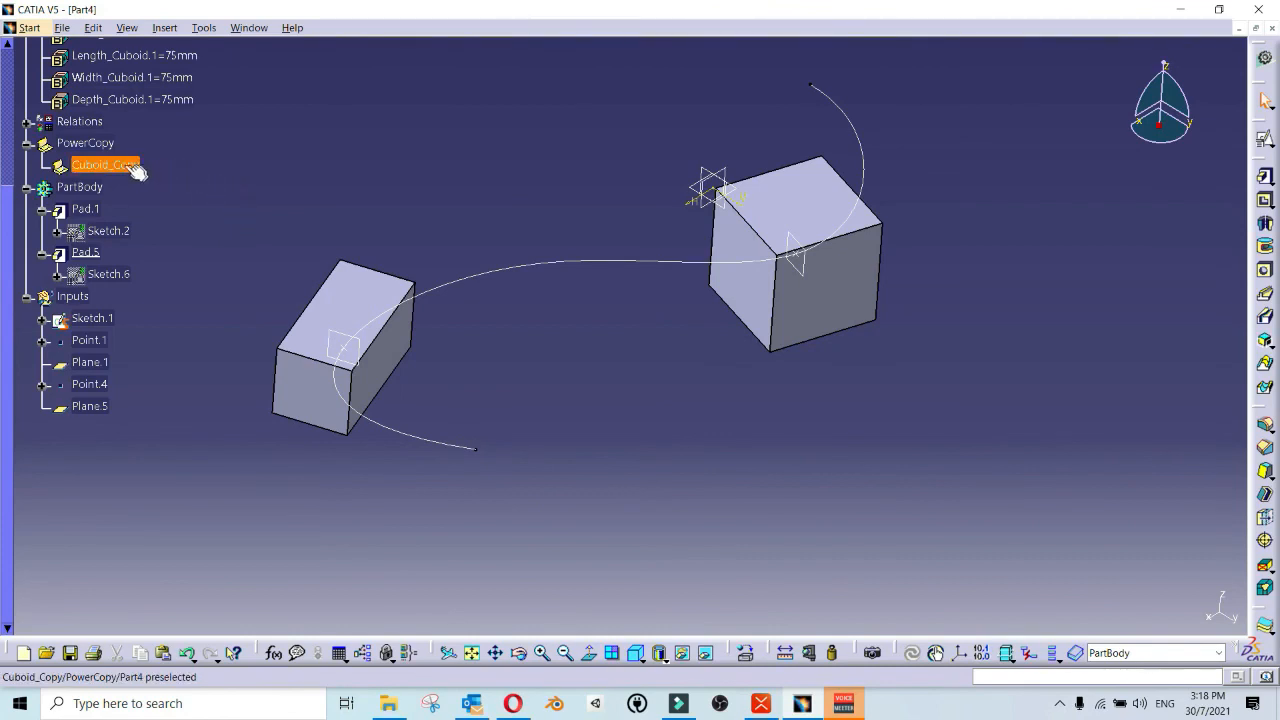
left_click(261, 172)
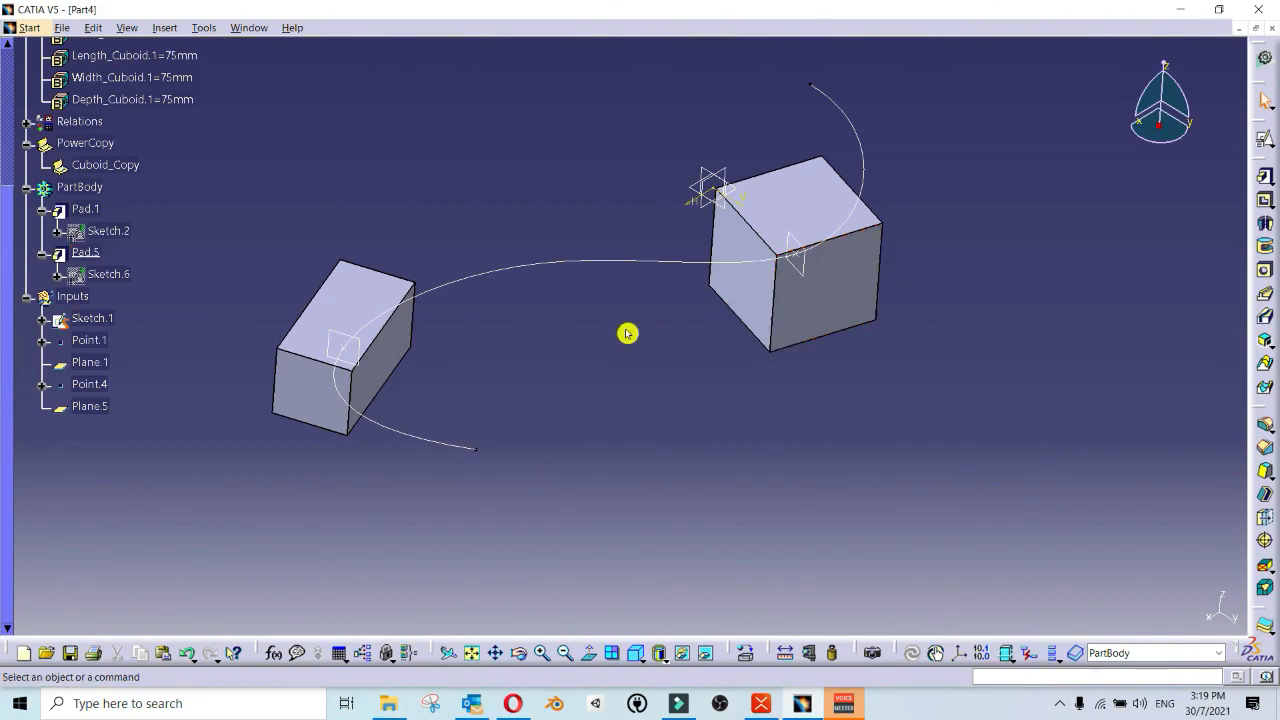
left_click(612, 363)
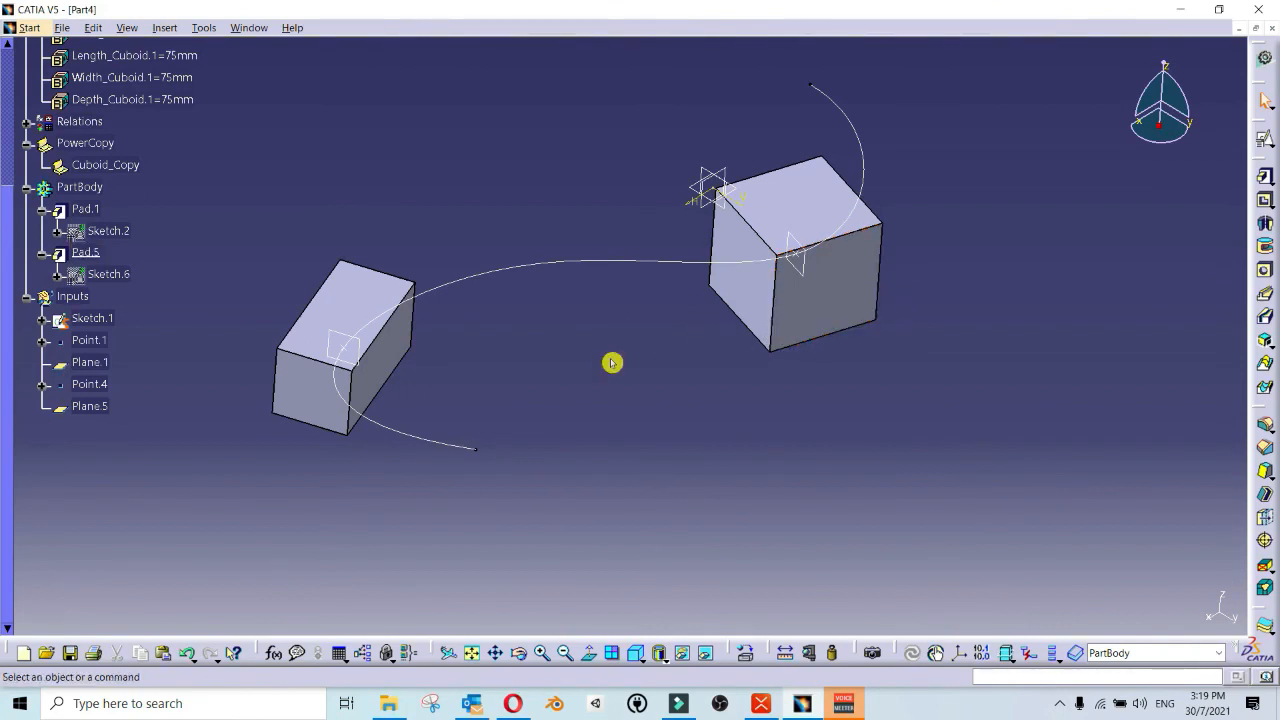